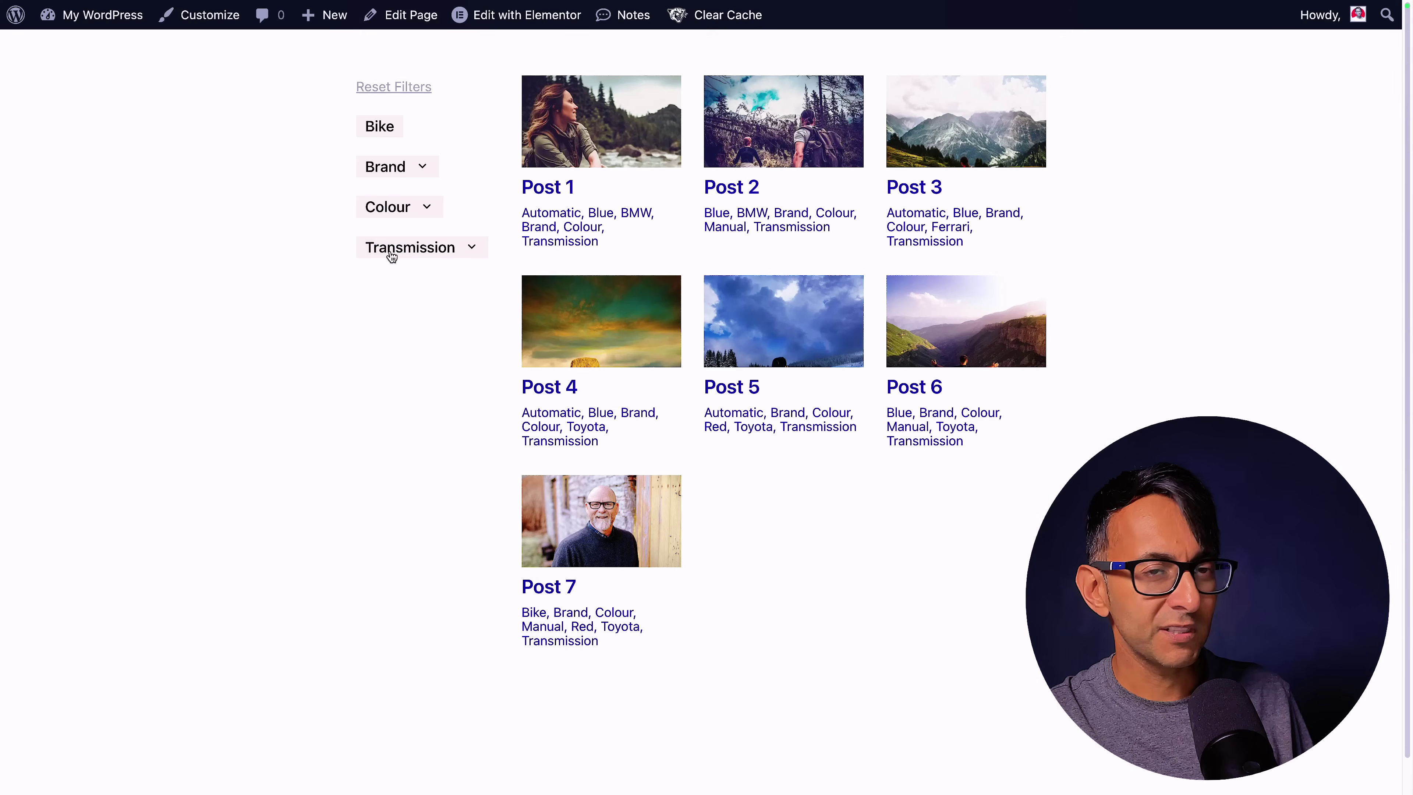
# Expand the Brand, Colour and Transmission filter groups.
pyautogui.click(431, 176)
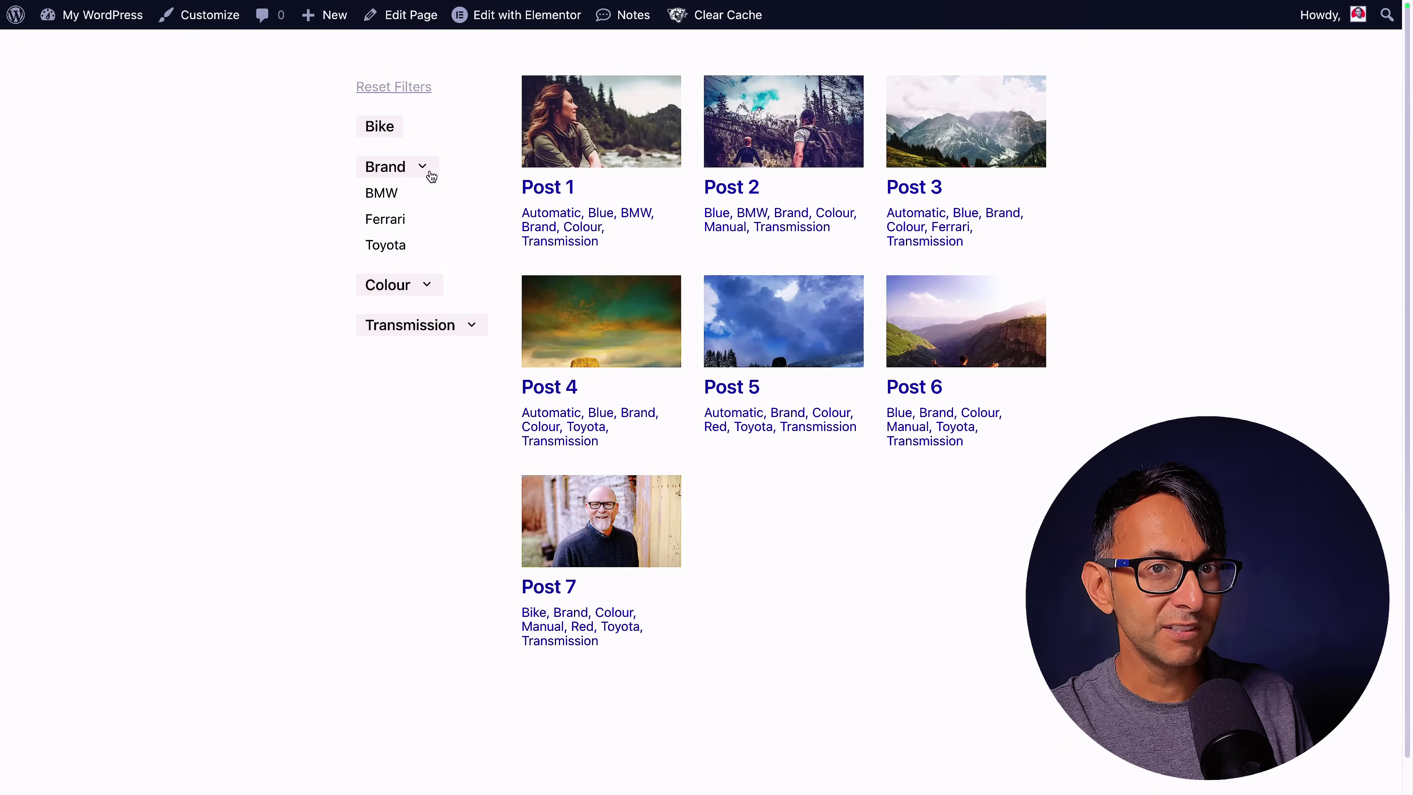
pyautogui.click(428, 288)
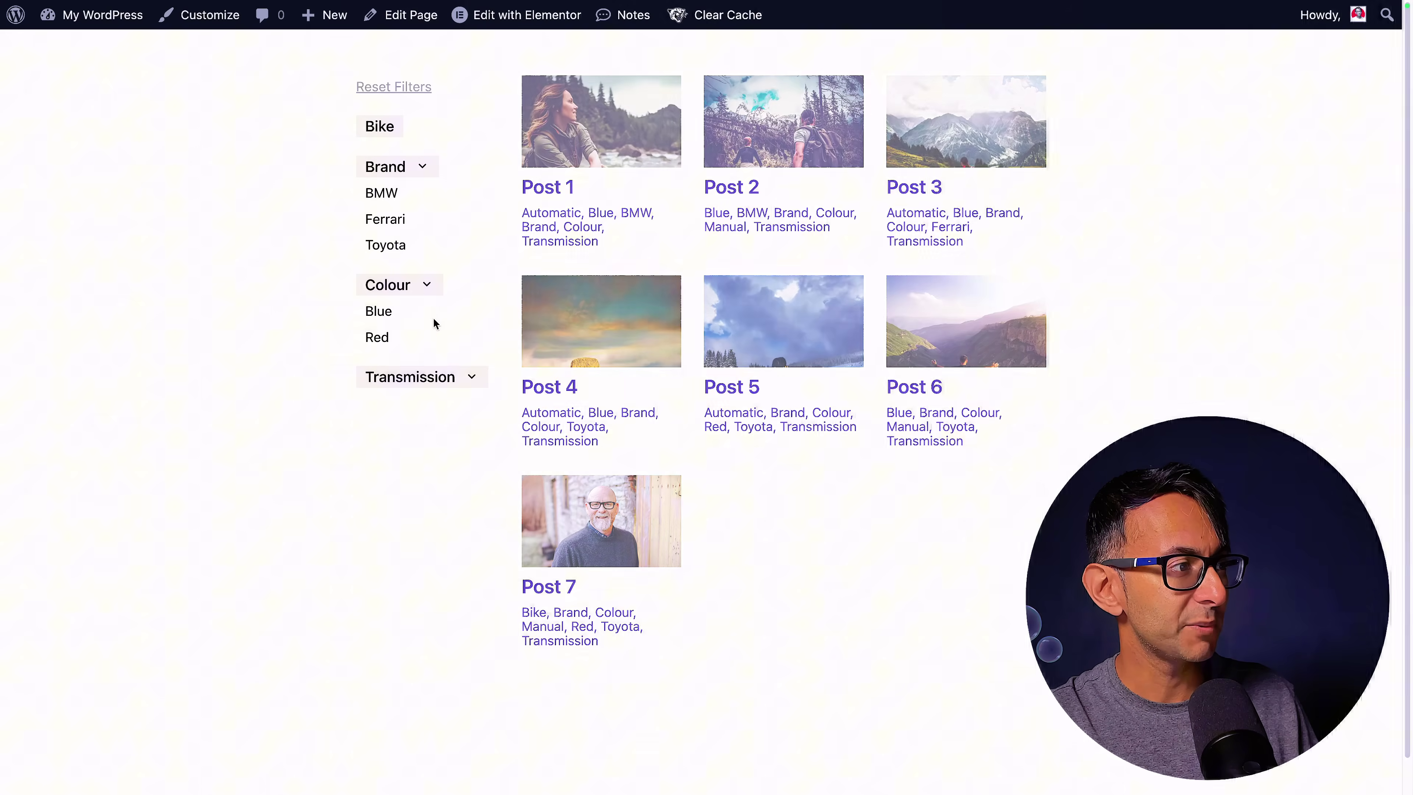
pyautogui.click(455, 386)
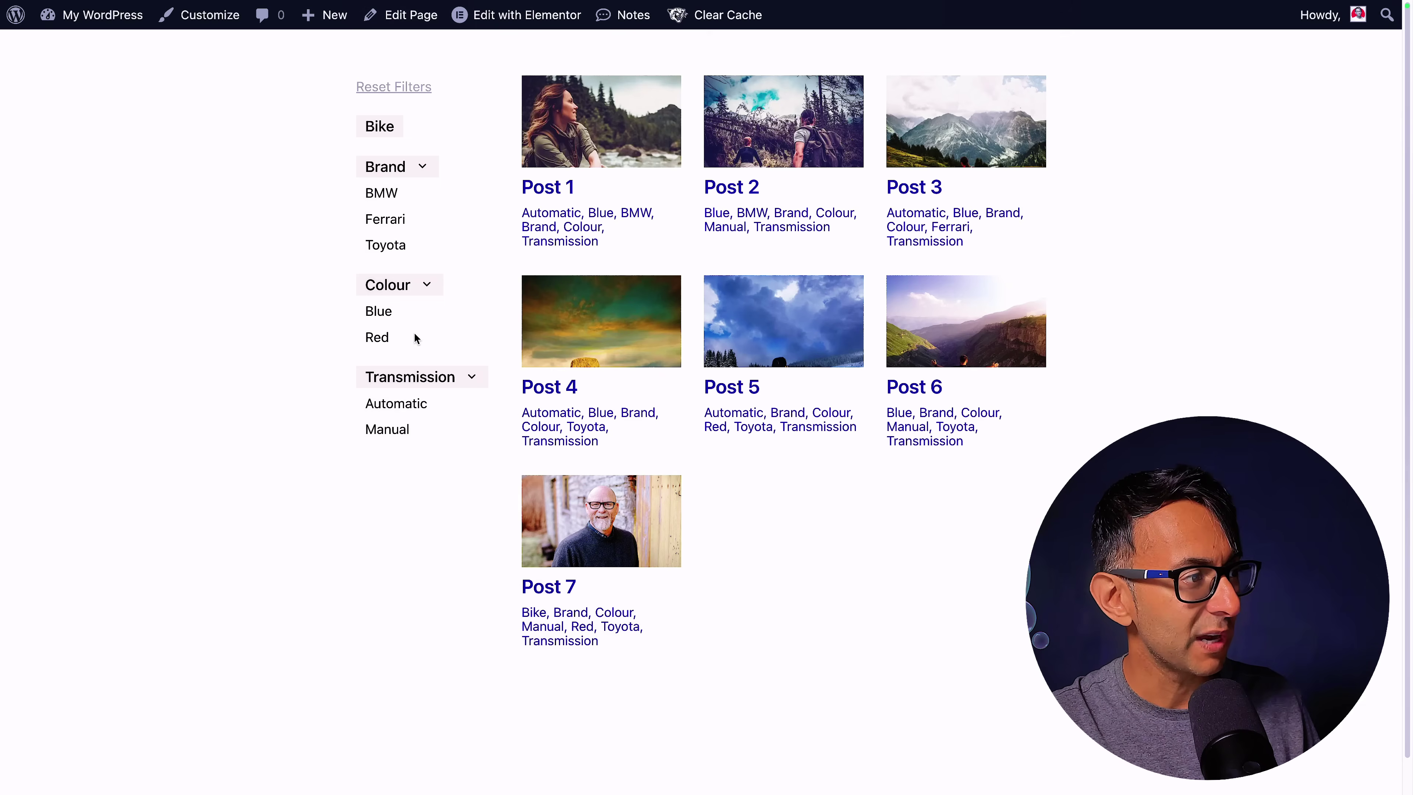
# Filter by Blue and Manual, toggle Ferrari and Toyota on and off, then reset all filters.
pyautogui.click(389, 313)
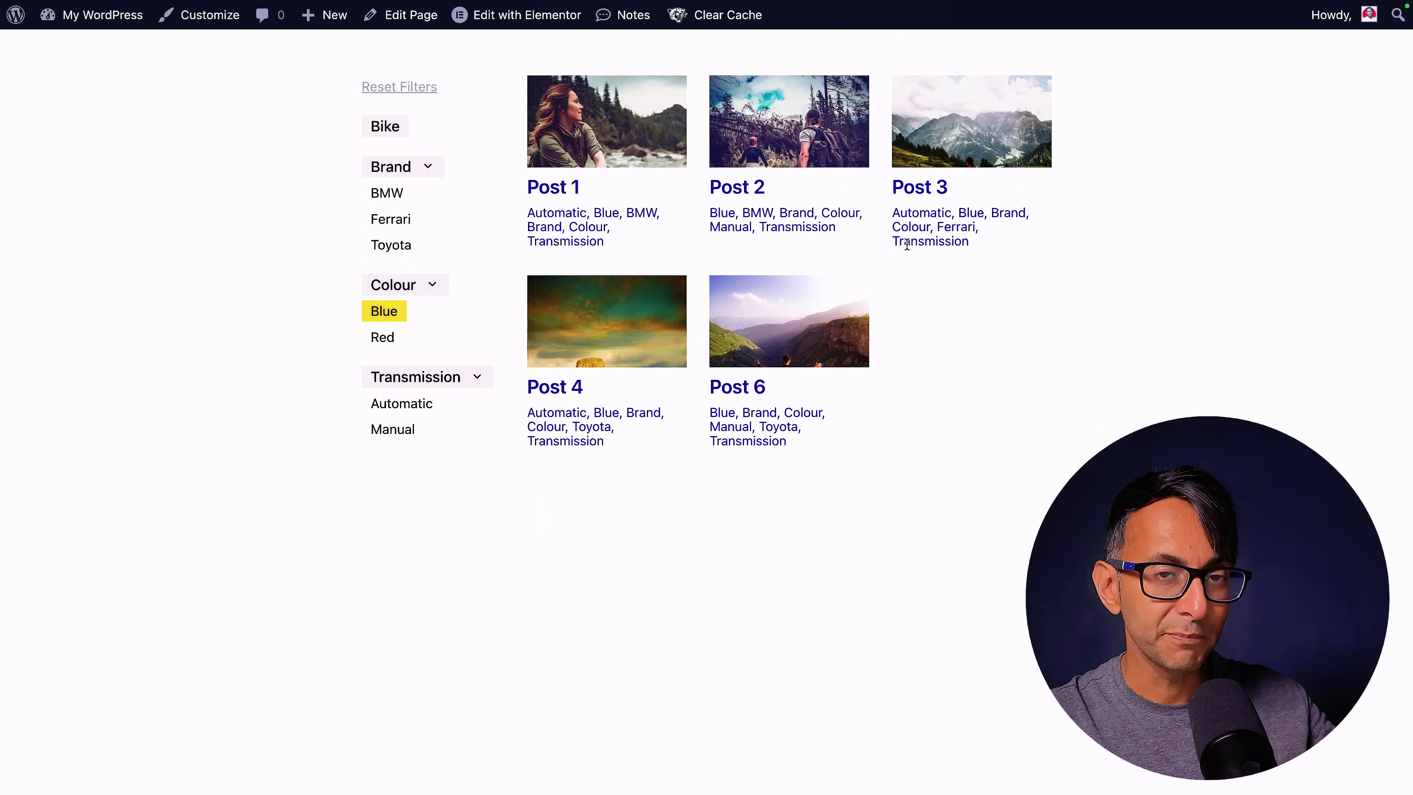
pyautogui.click(408, 433)
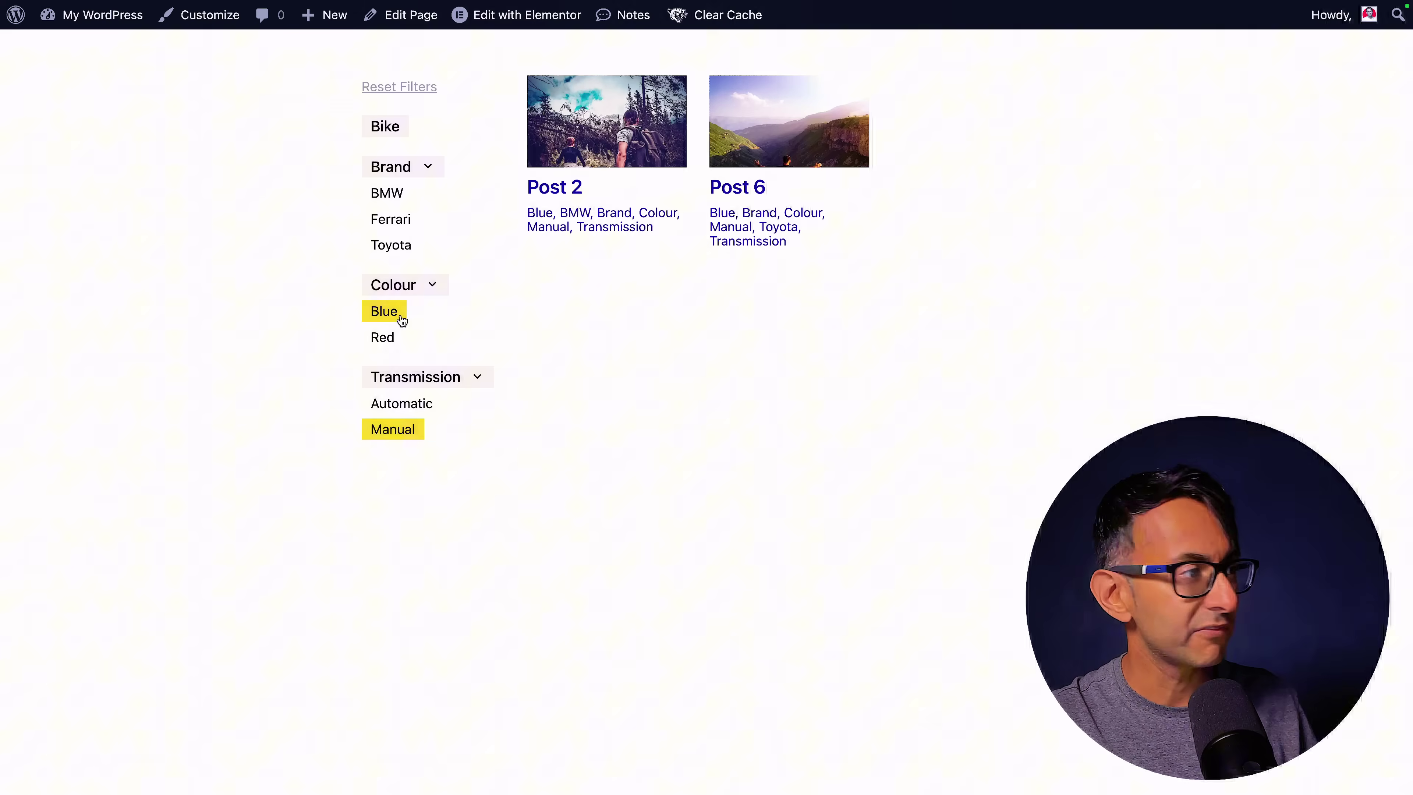
pyautogui.click(398, 225)
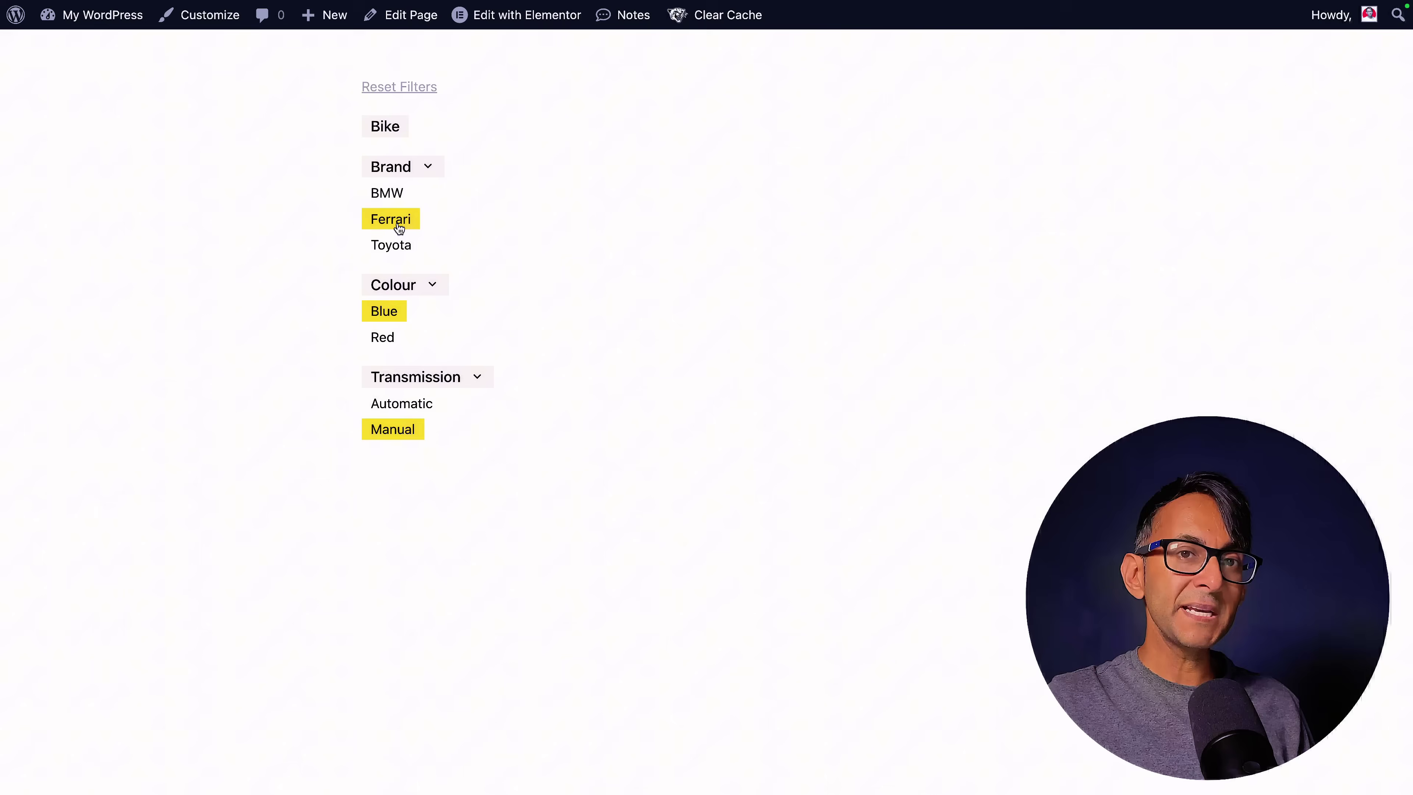
pyautogui.click(399, 224)
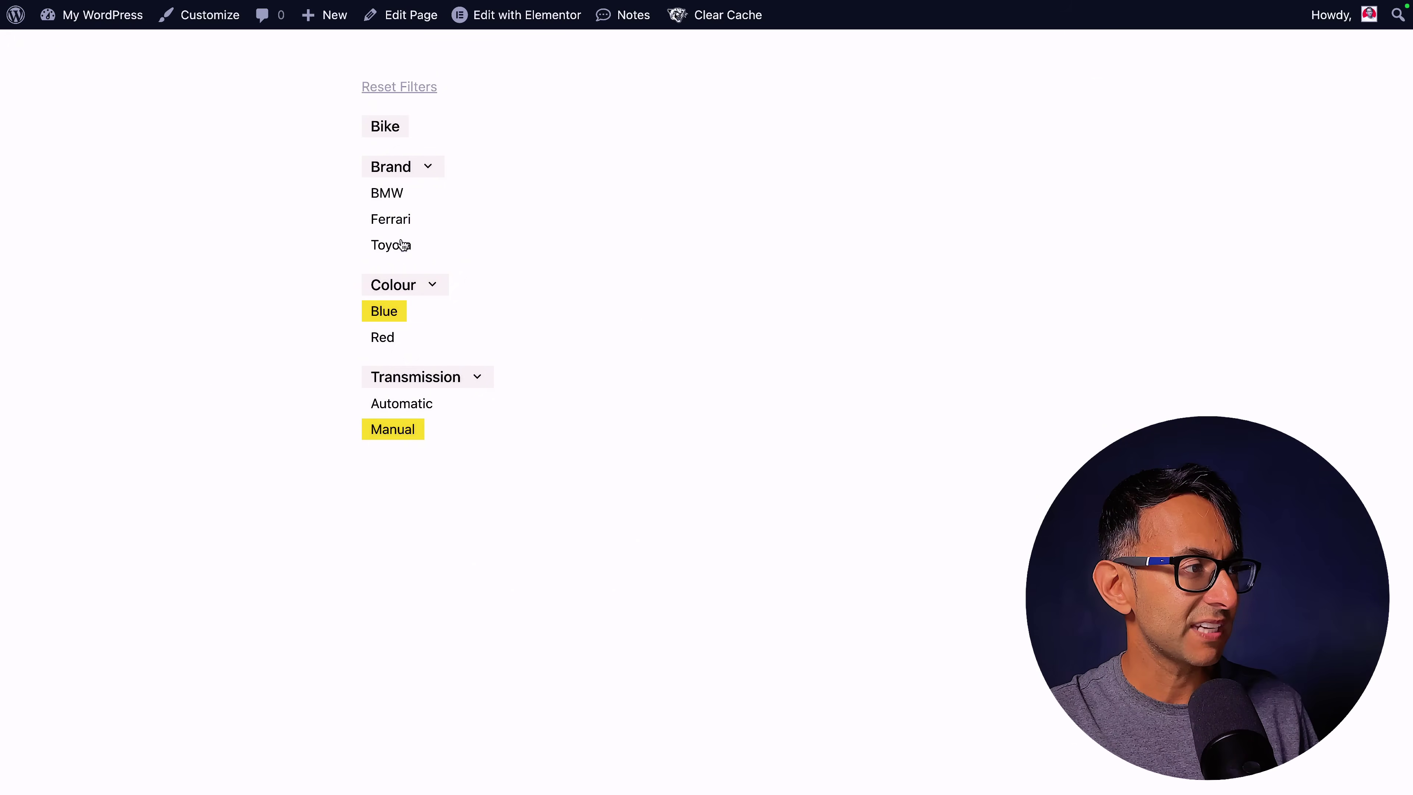
pyautogui.click(402, 249)
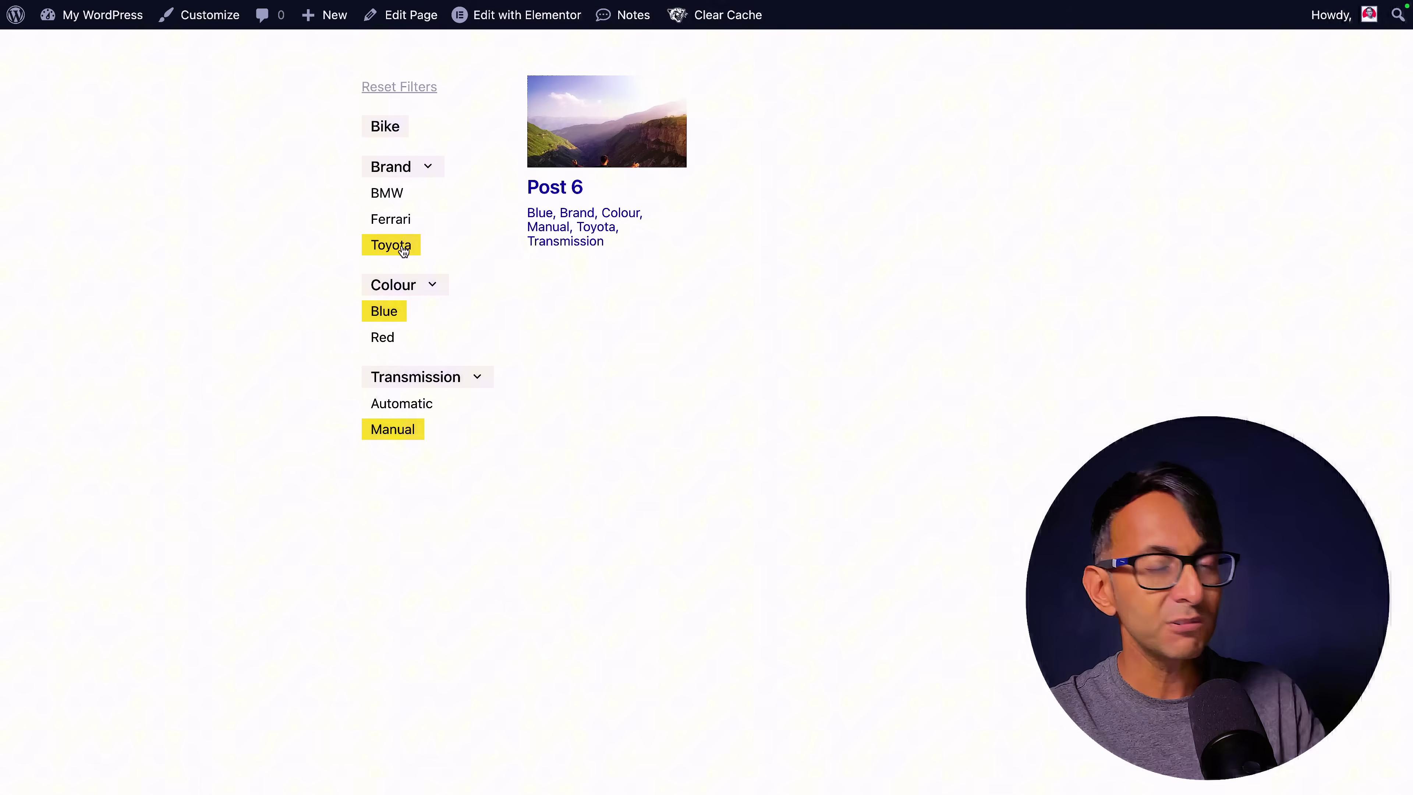
pyautogui.click(399, 247)
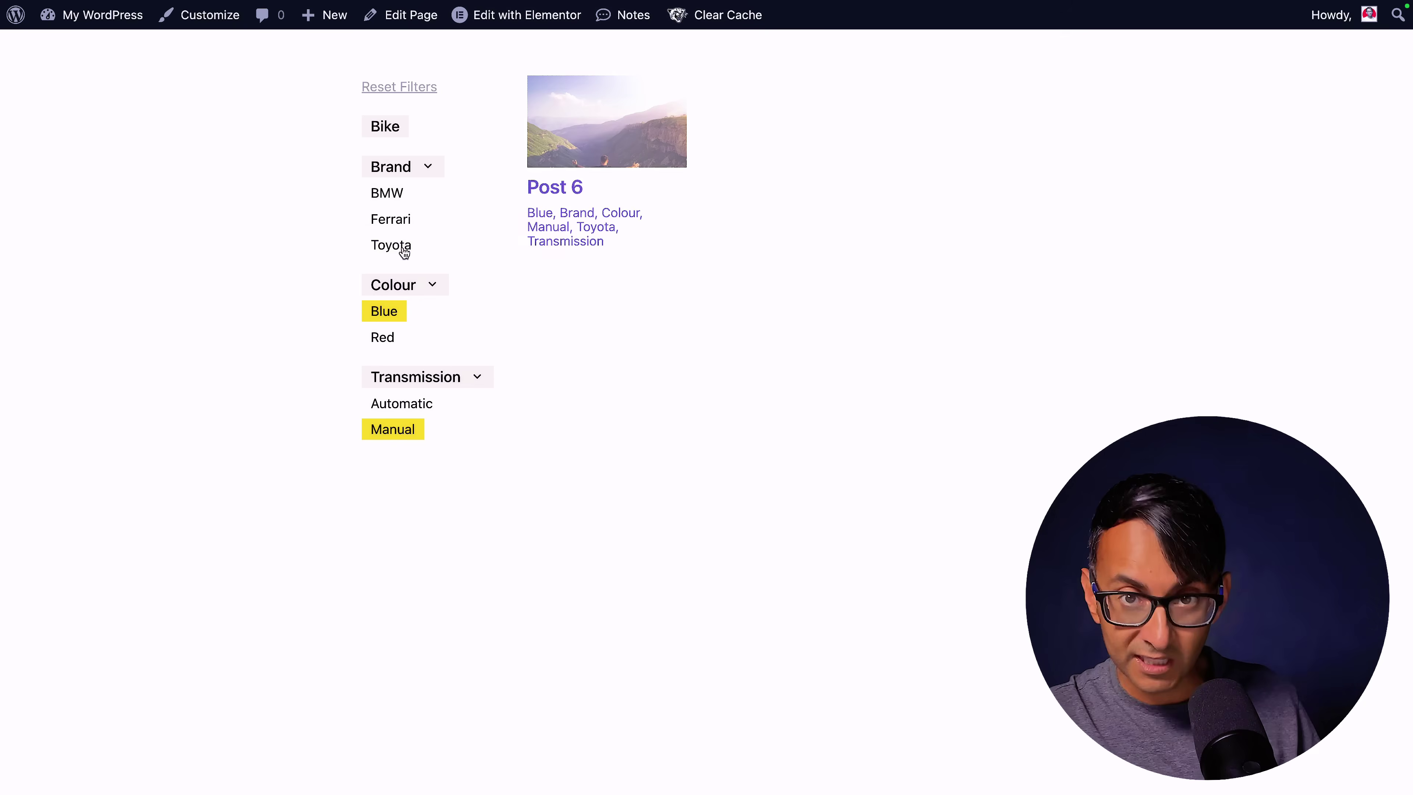
pyautogui.click(394, 90)
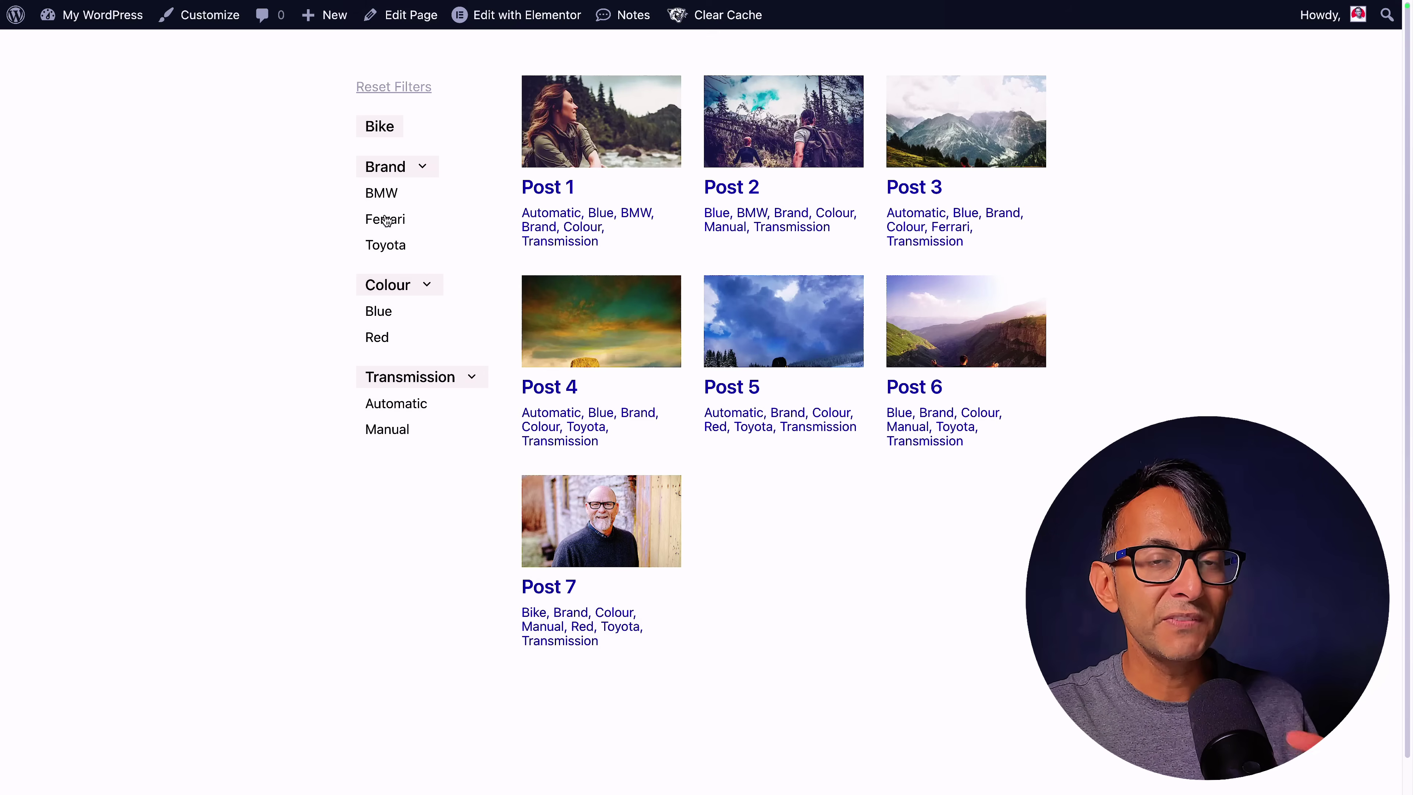
# Filter by BMW and Blue, leaving Posts 1 and 2, then switch to the admin Posts list.
pyautogui.click(386, 202)
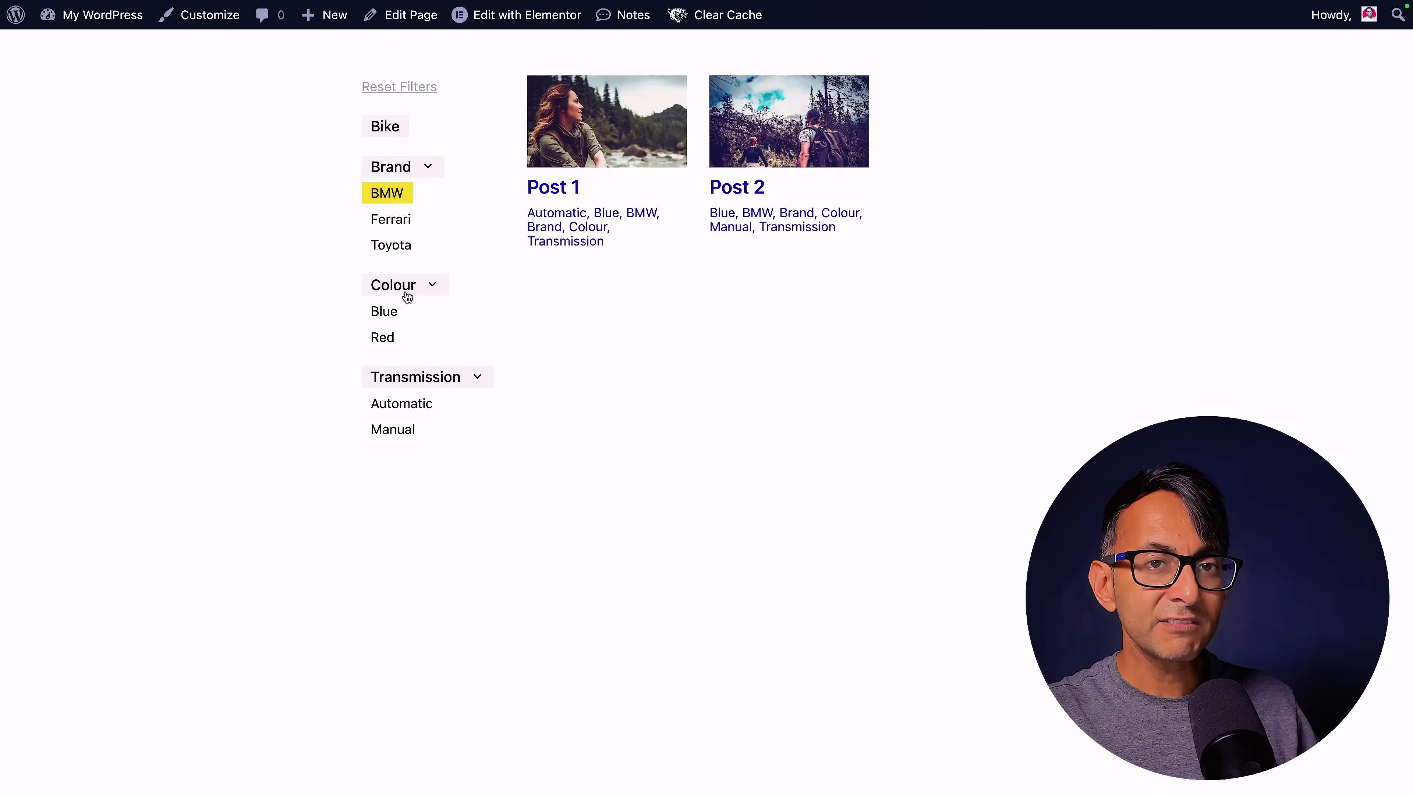
pyautogui.click(392, 315)
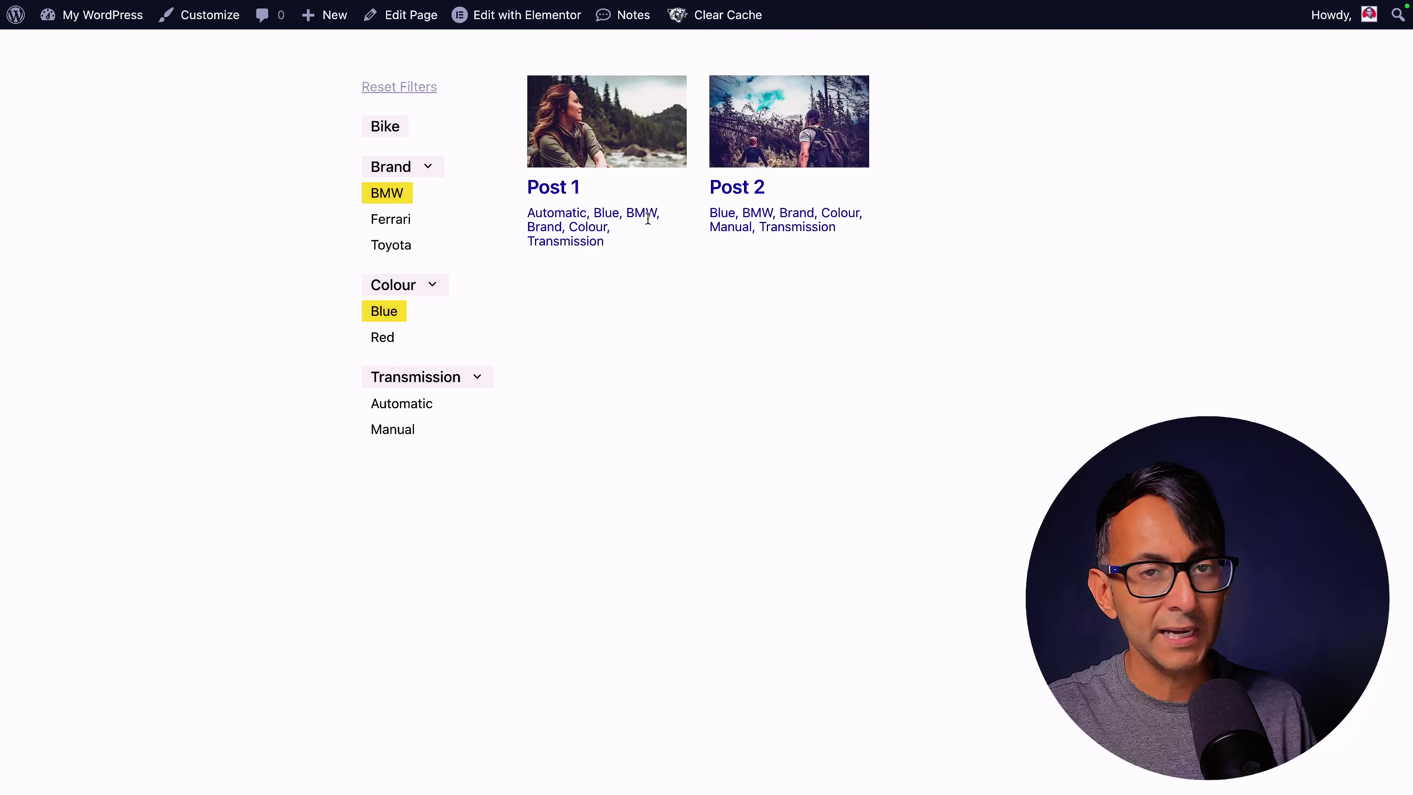
pyautogui.hotkey('ctrl', 'Tab')
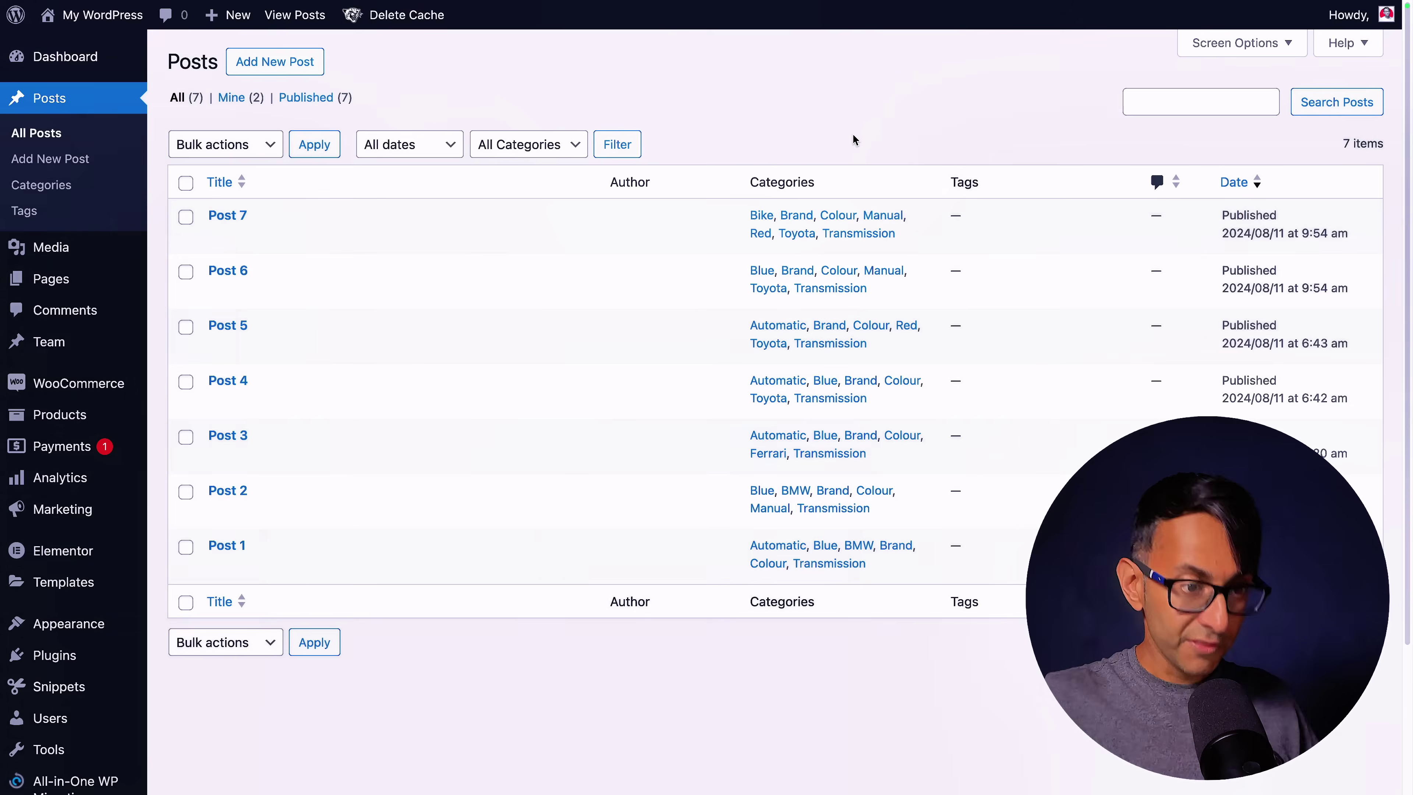
# Go to Posts > Categories in the admin sidebar.
pyautogui.click(68, 196)
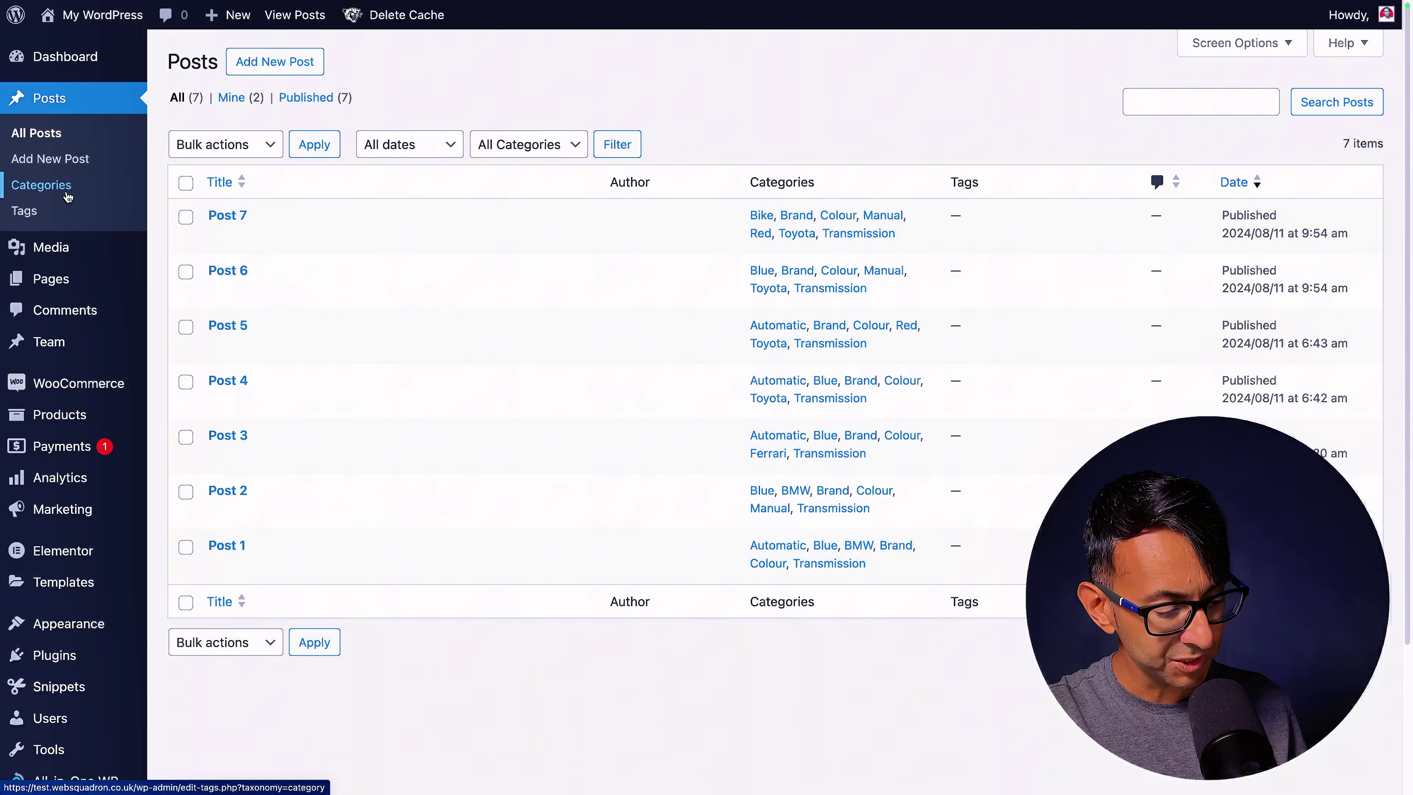
pyautogui.moveTo(640, 200)
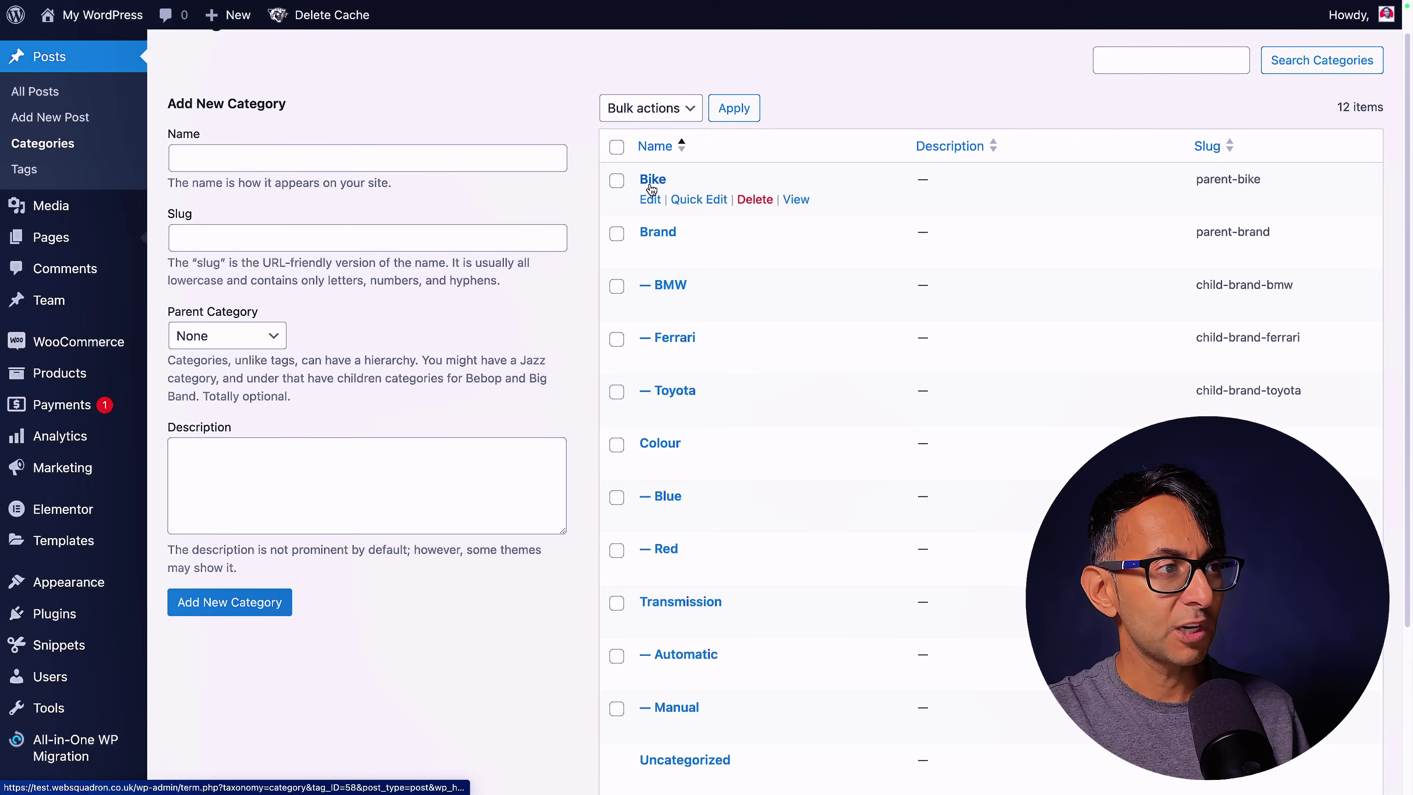
pyautogui.moveTo(707, 619)
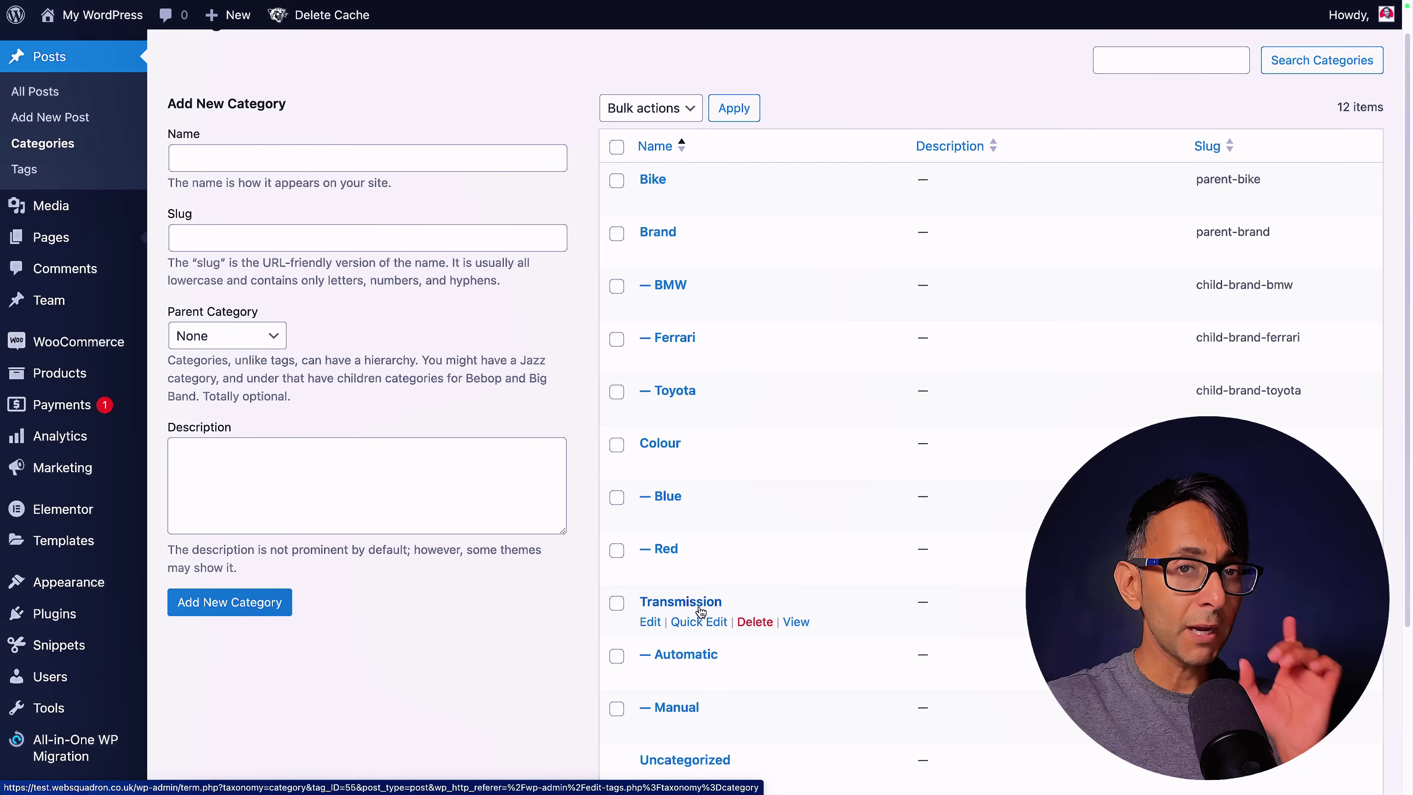
pyautogui.moveTo(760, 241)
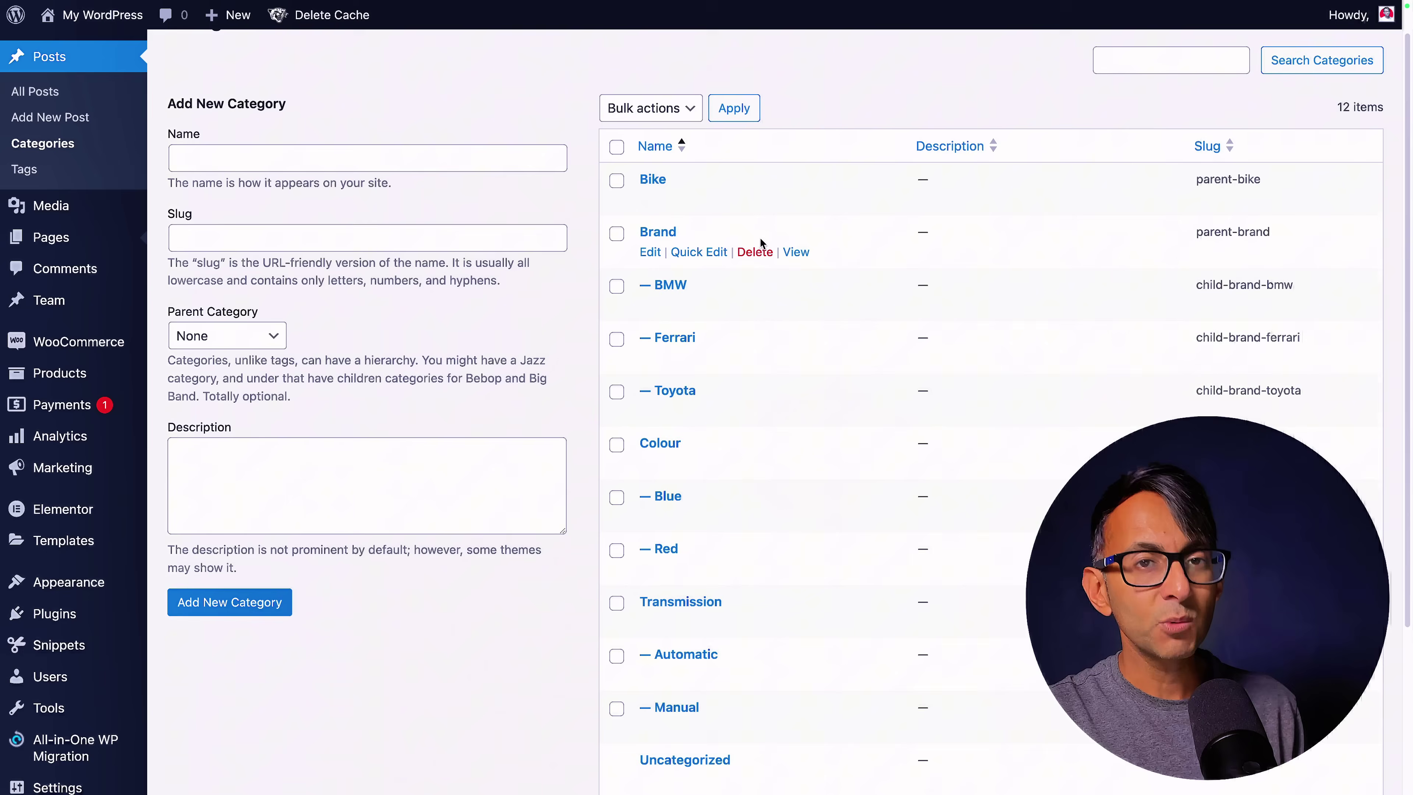
pyautogui.moveTo(651, 303)
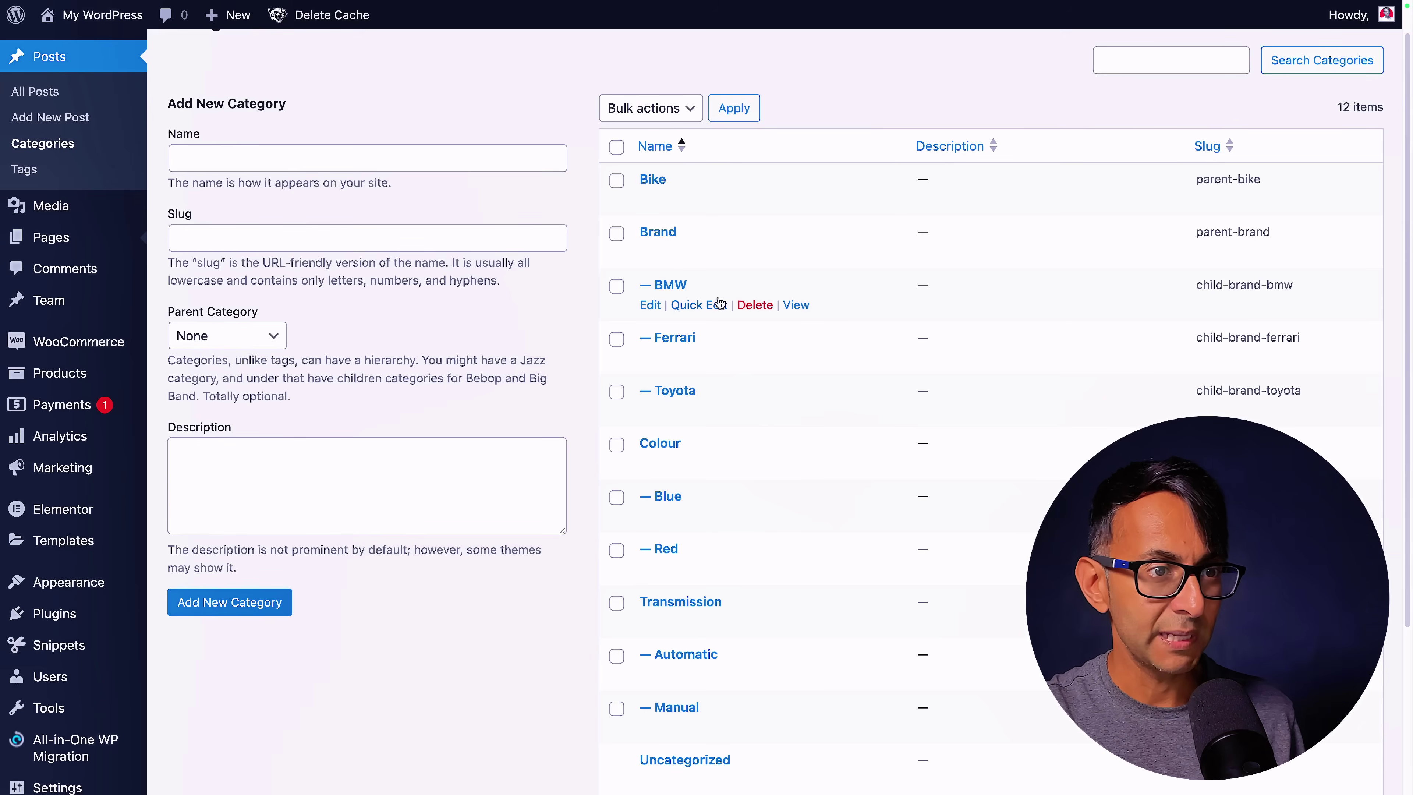
pyautogui.moveTo(664, 244)
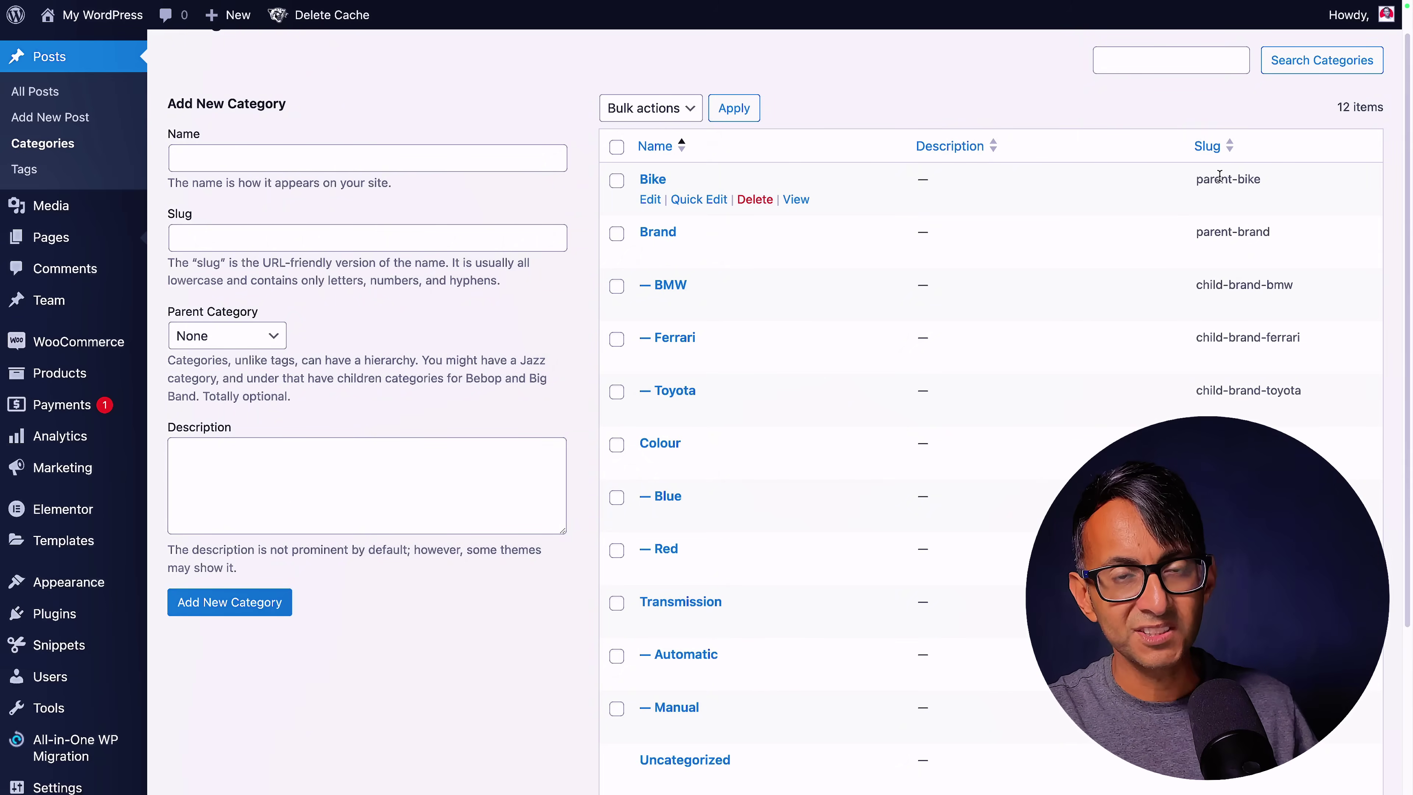
# Open and cancel inline editing for the Bike and Brand categories without changes.
pyautogui.click(718, 200)
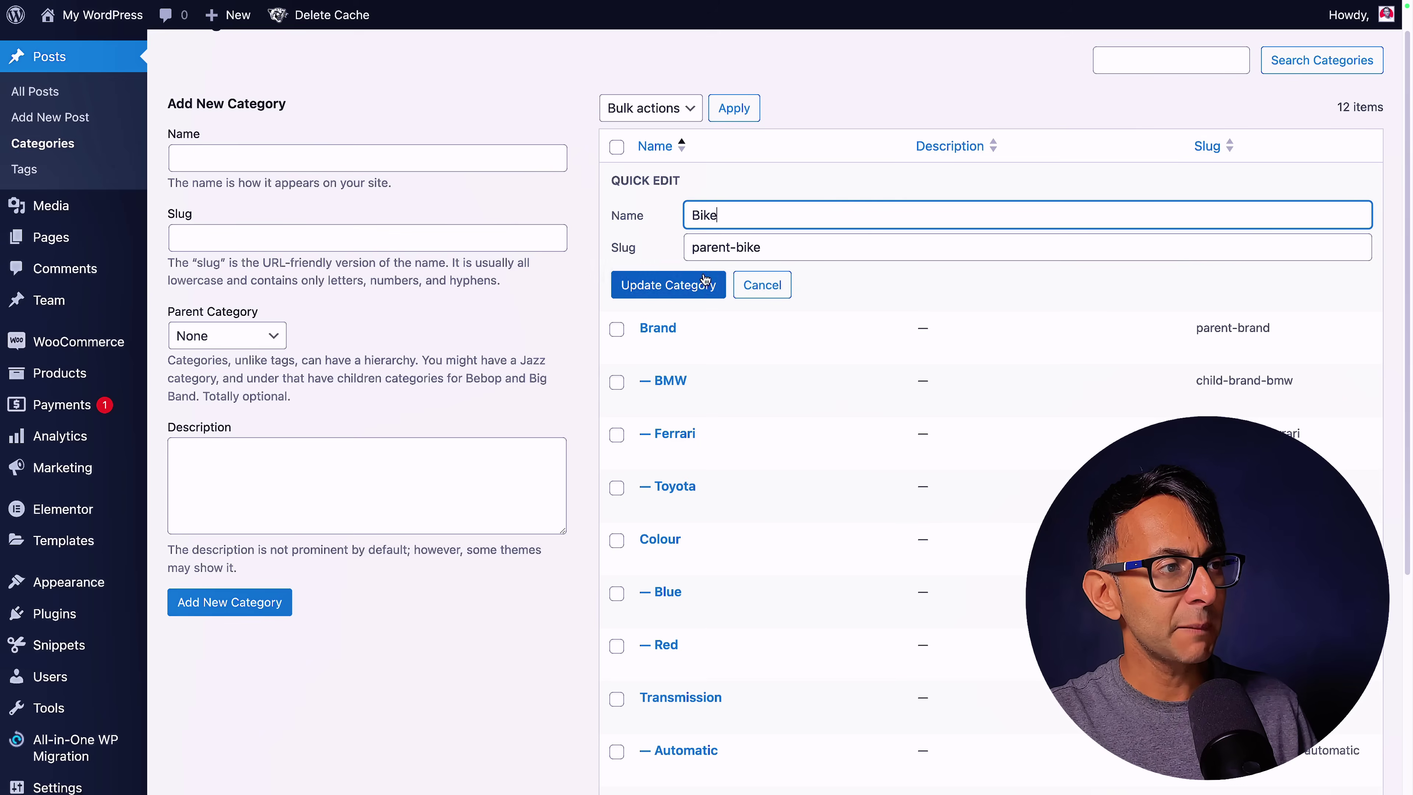
pyautogui.click(749, 283)
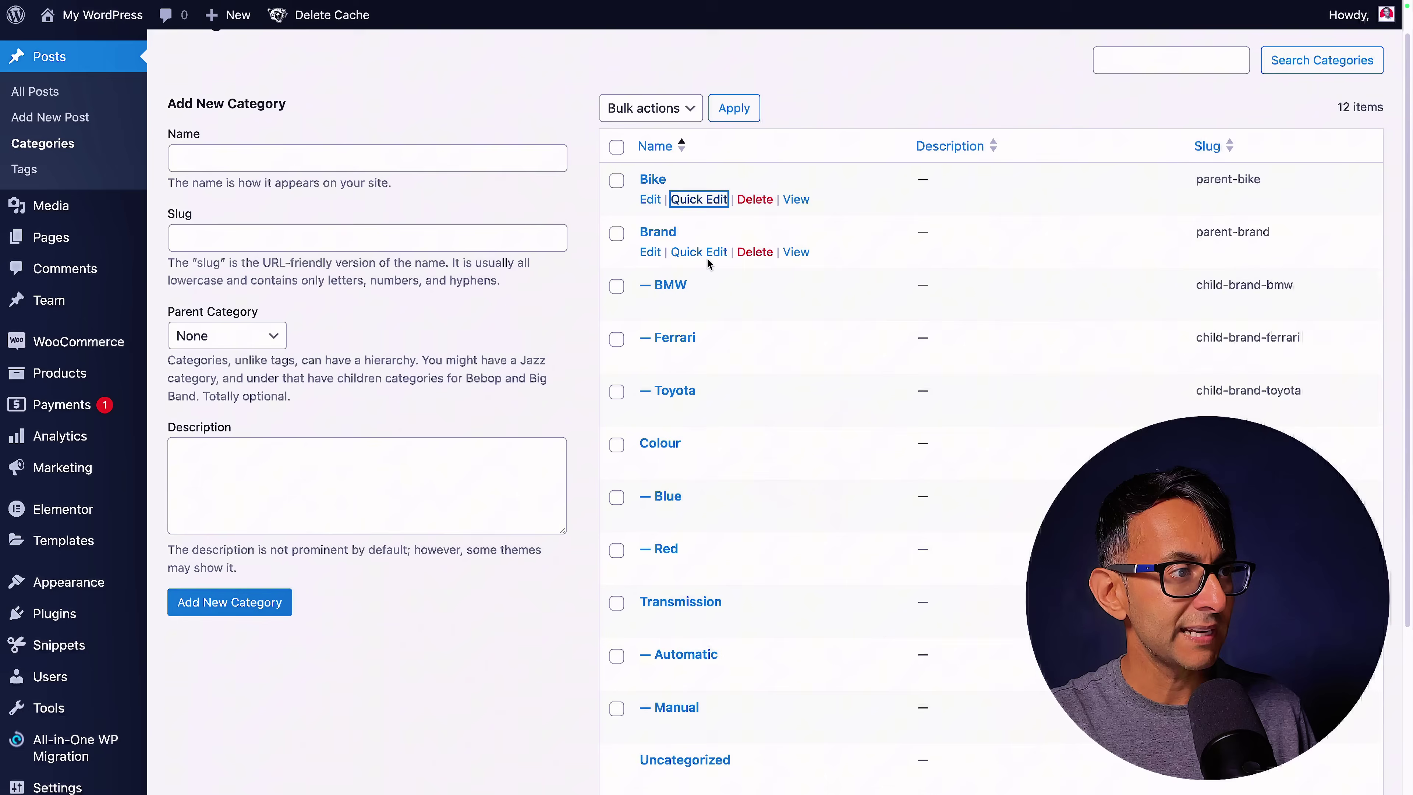
pyautogui.click(690, 251)
pyautogui.click(767, 338)
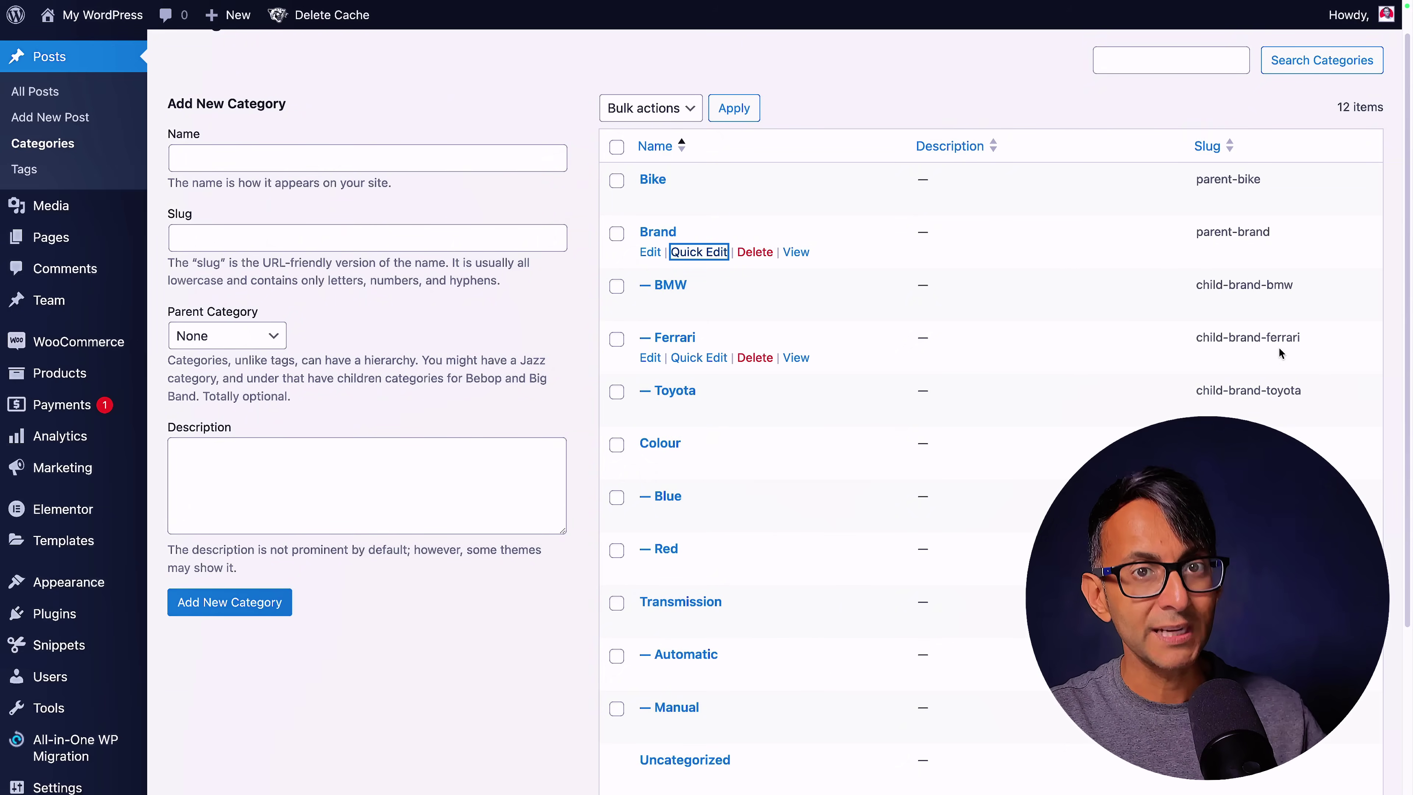
# Scroll through the category list to review the parent and child terms.
pyautogui.scroll(-1, 1270, 397)
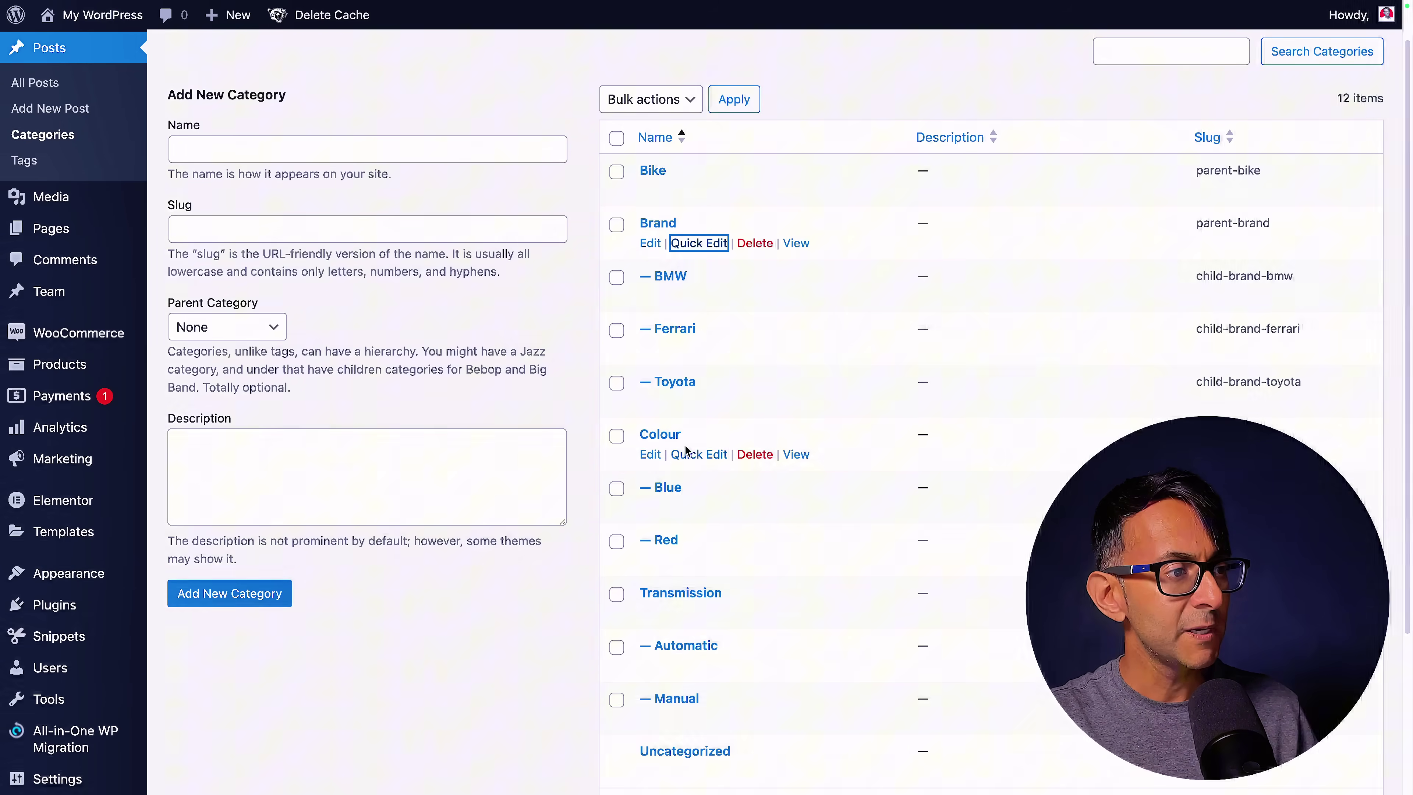
pyautogui.scroll(-3, 657, 444)
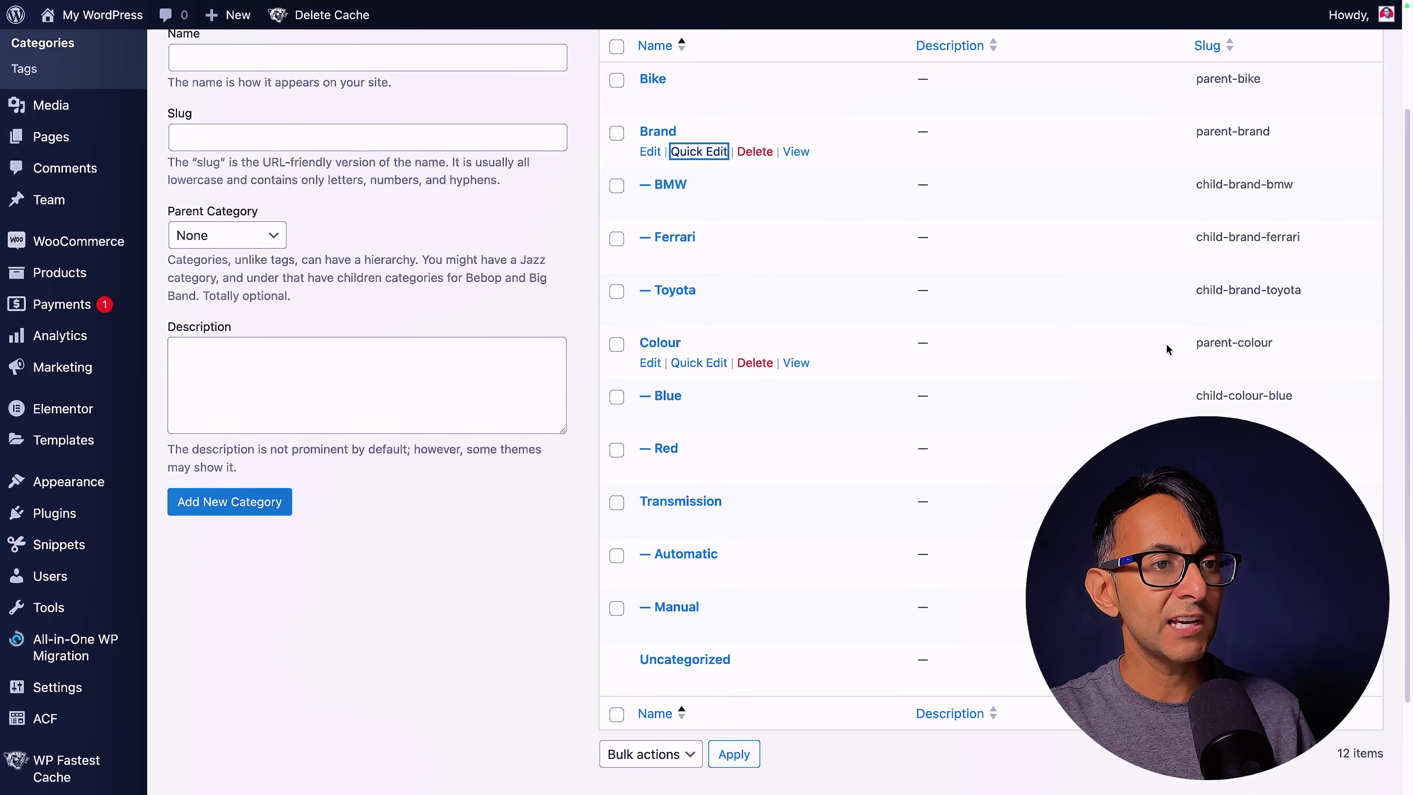
pyautogui.scroll(-2, 1210, 355)
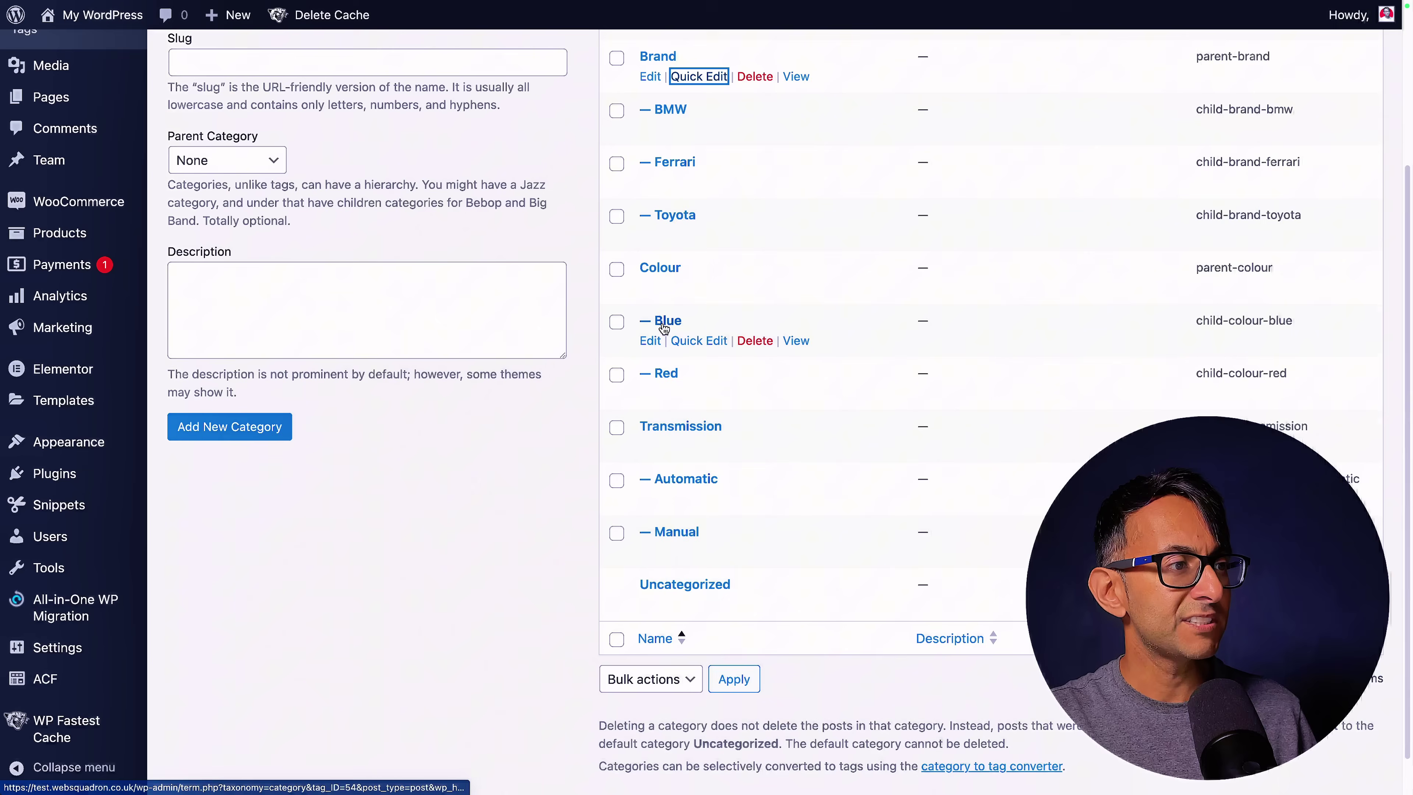
pyautogui.scroll(-1, 665, 330)
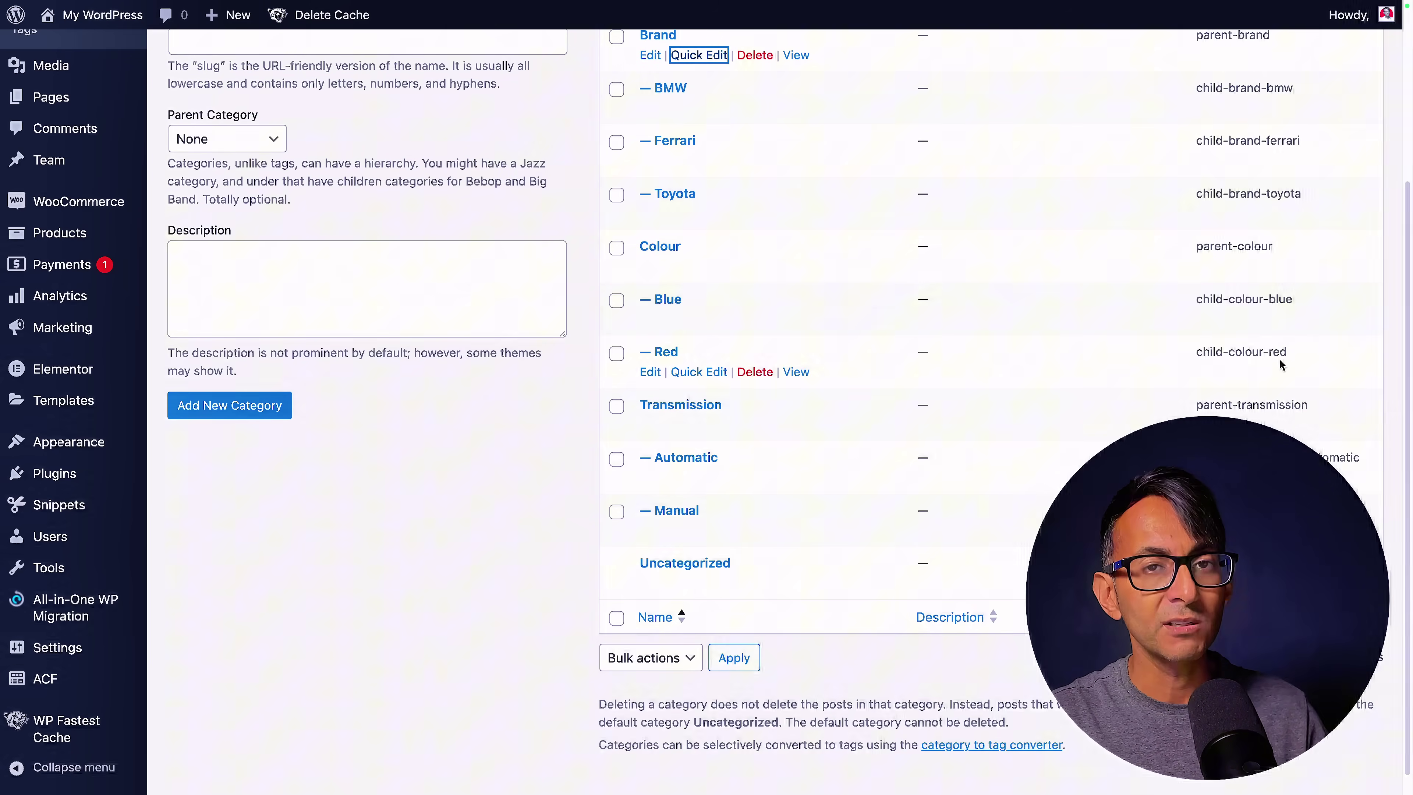
pyautogui.scroll(-1, 1279, 359)
pyautogui.scroll(-1, 1279, 362)
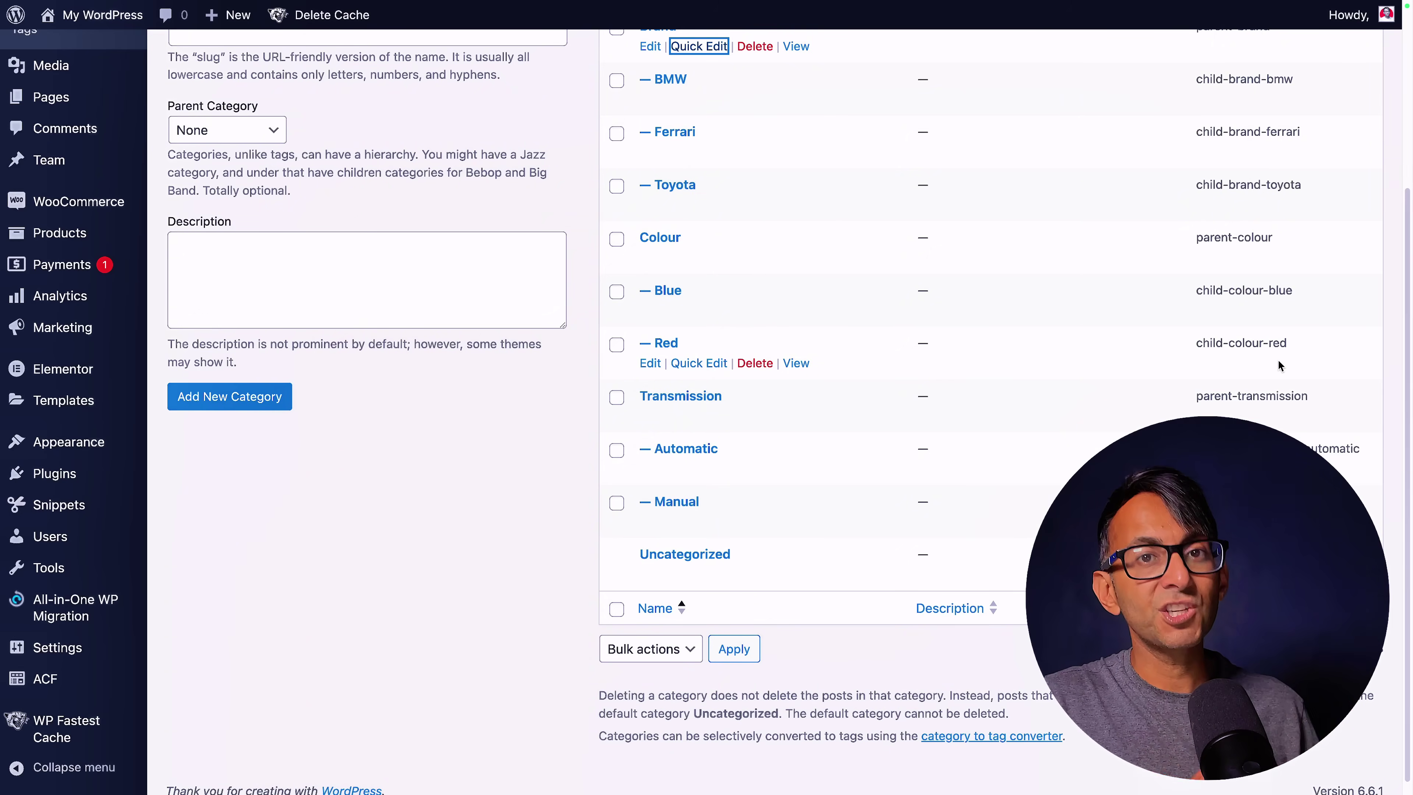
pyautogui.scroll(3, 1257, 360)
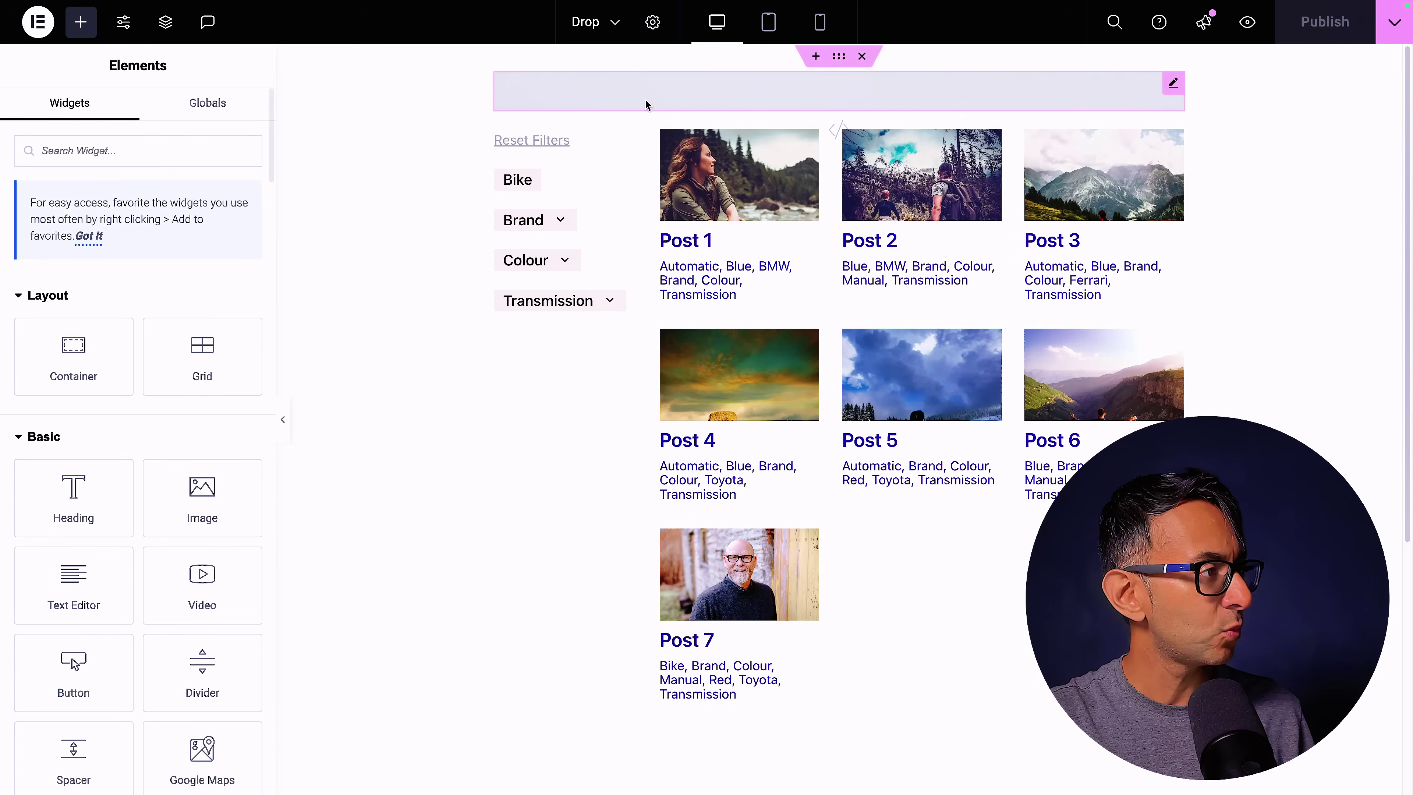
# Open the Structure navigator, expand Container, and inspect HTML, Taxonomy Filter, Loop Grid and Container.
pyautogui.click(165, 22)
pyautogui.click(345, 393)
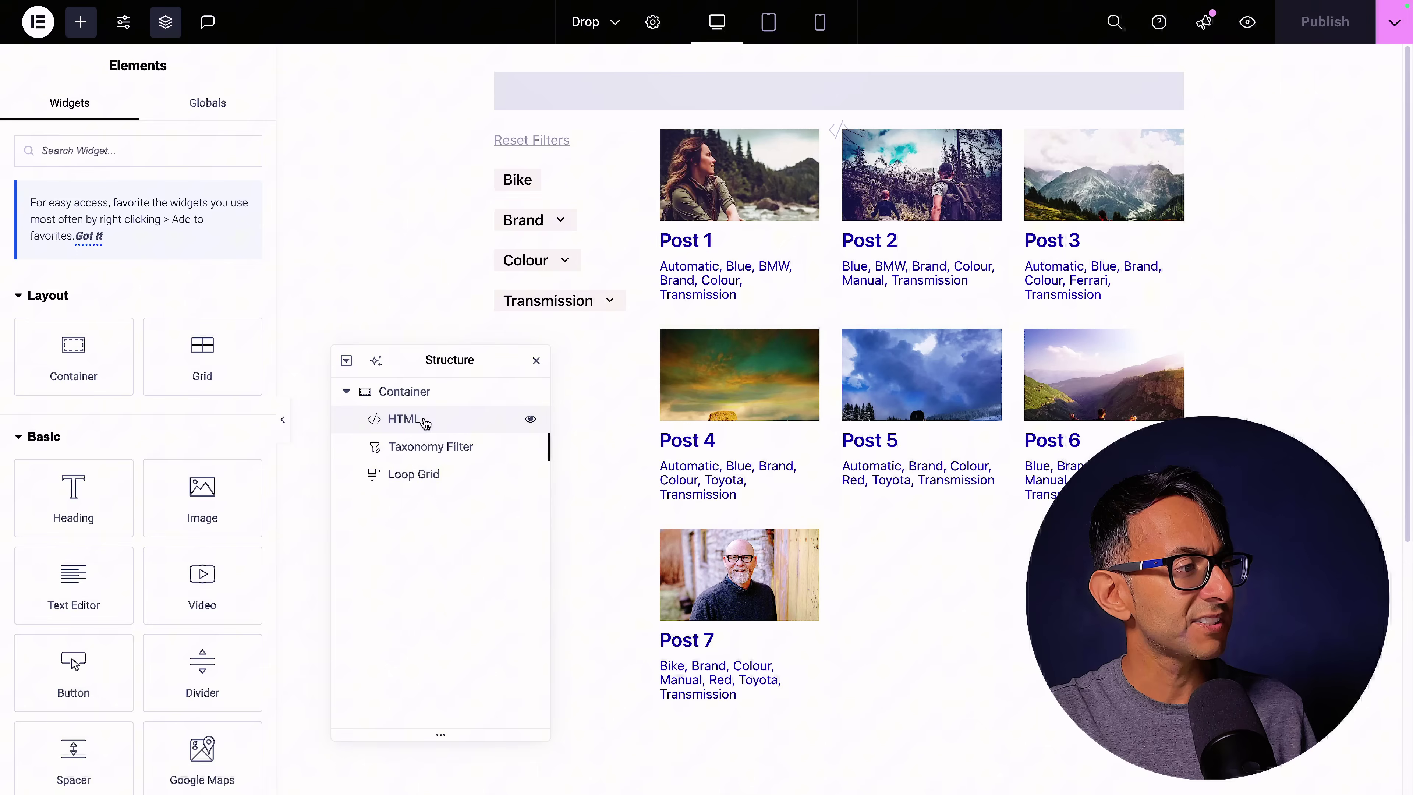
pyautogui.click(425, 419)
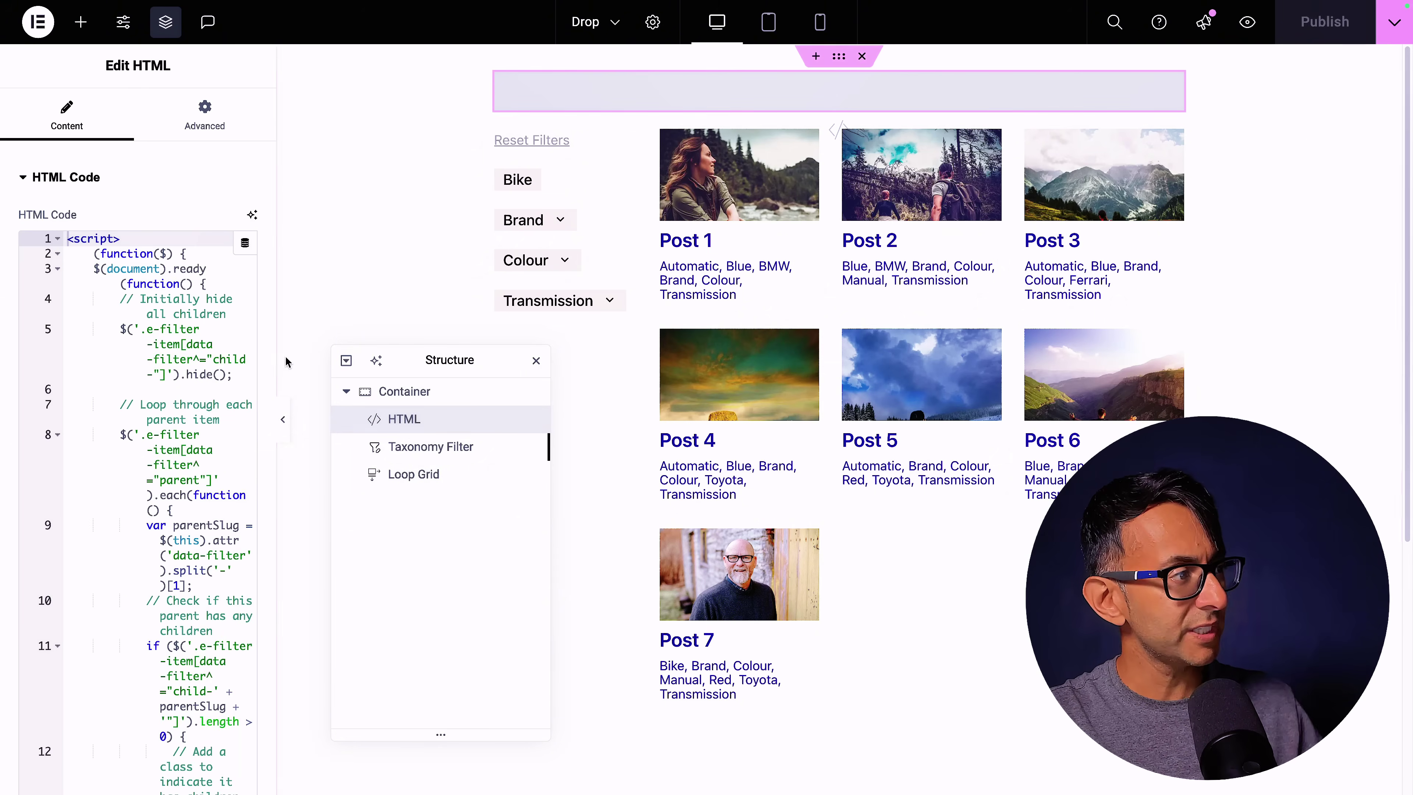
pyautogui.click(408, 454)
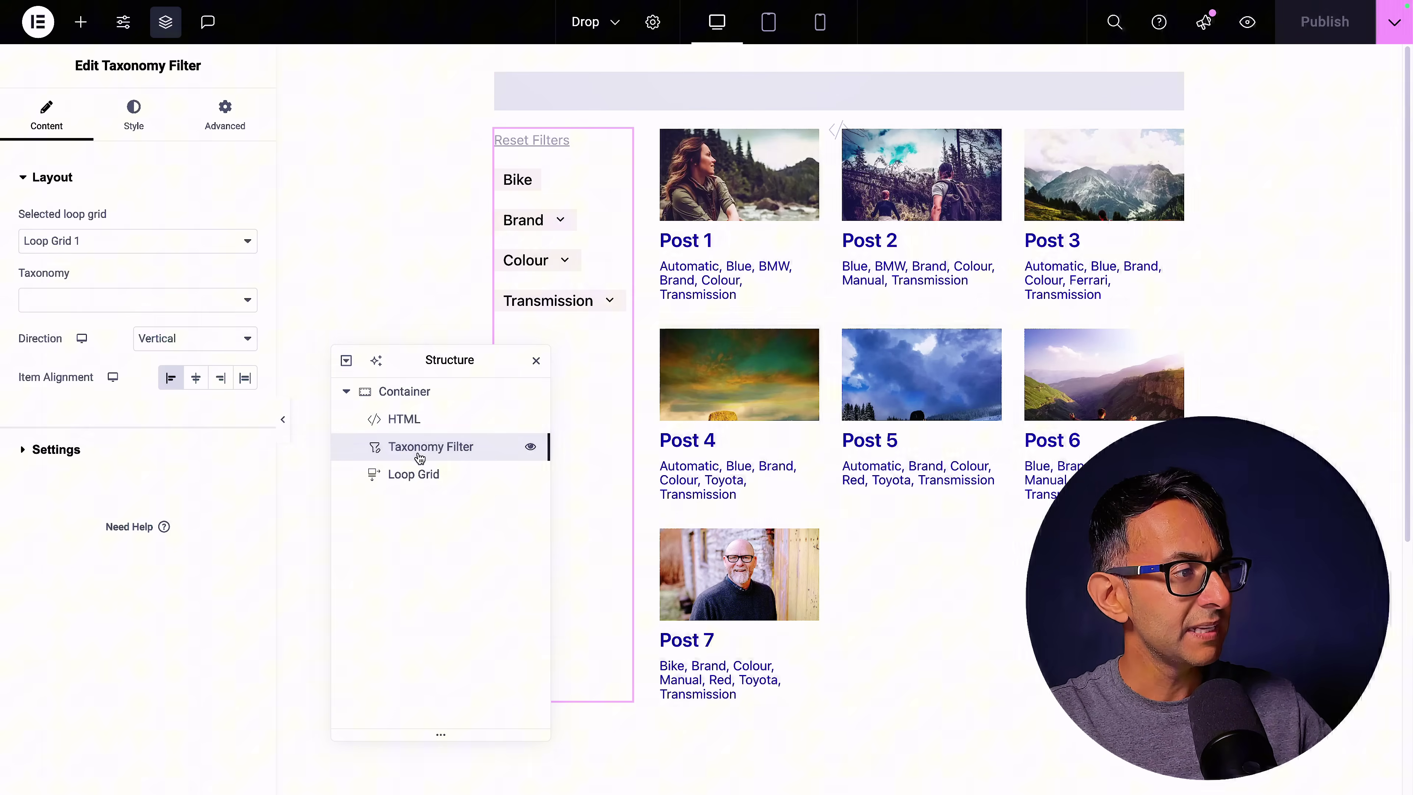
pyautogui.click(443, 475)
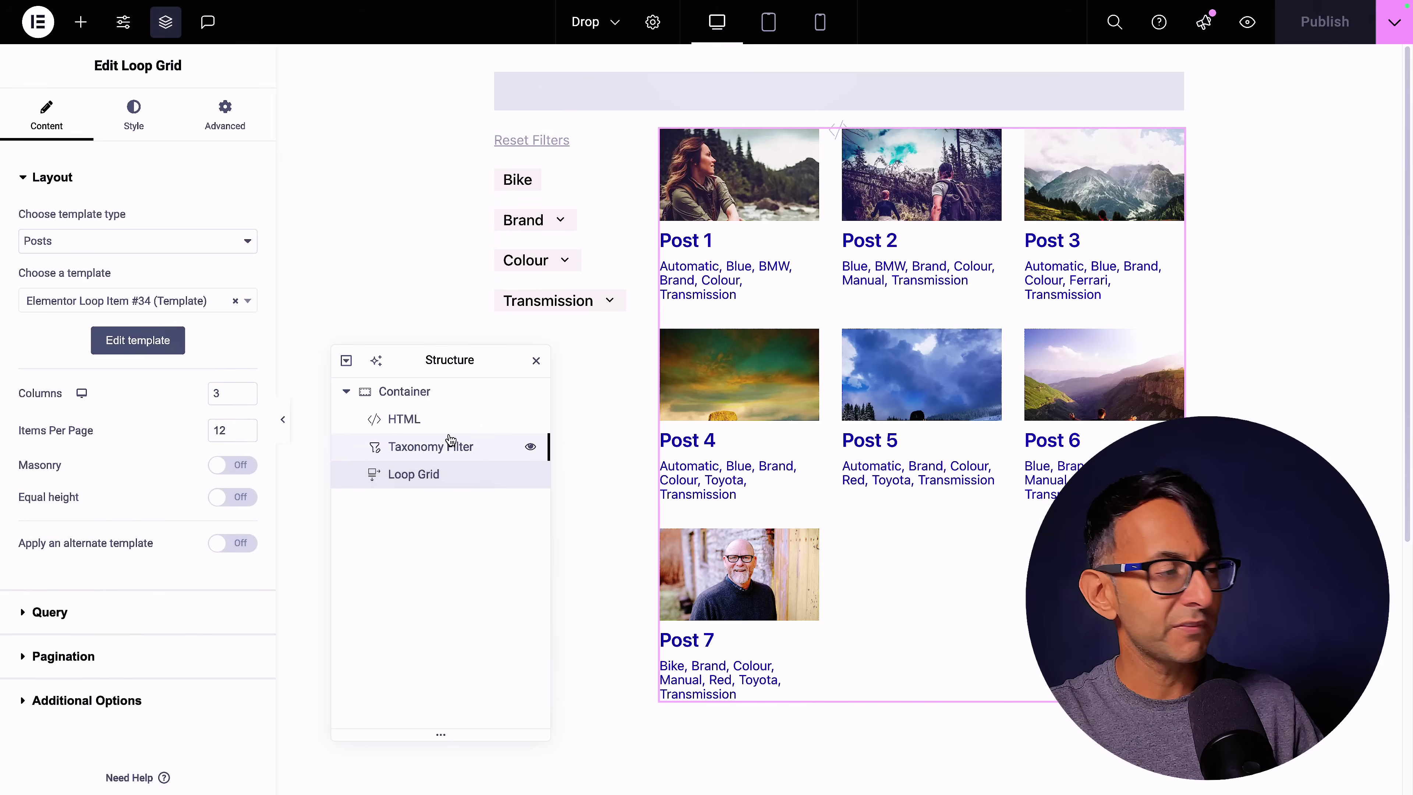
pyautogui.click(450, 394)
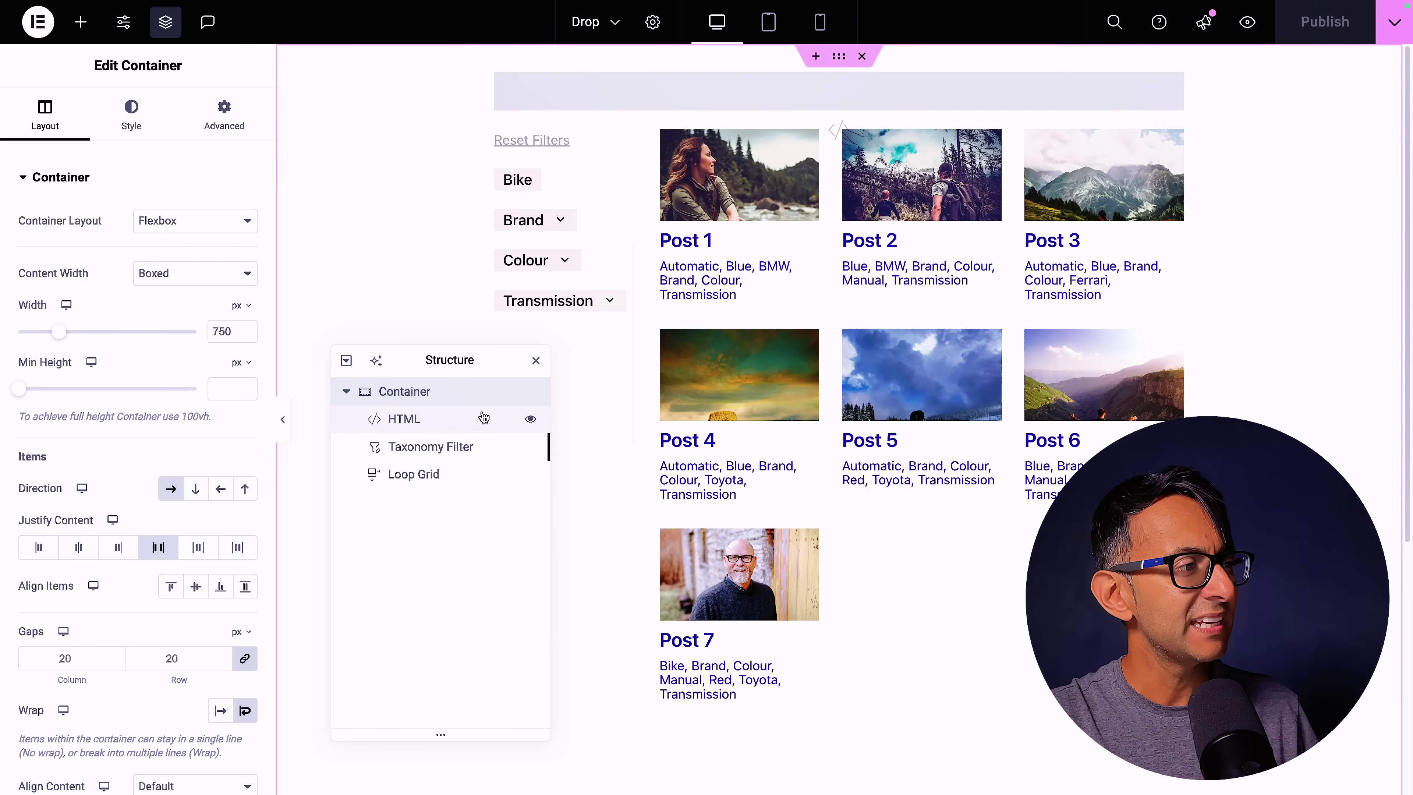
# Revisit the HTML widget and Taxonomy Filter, ending with the Loop Grid selected.
pyautogui.click(436, 418)
pyautogui.click(441, 447)
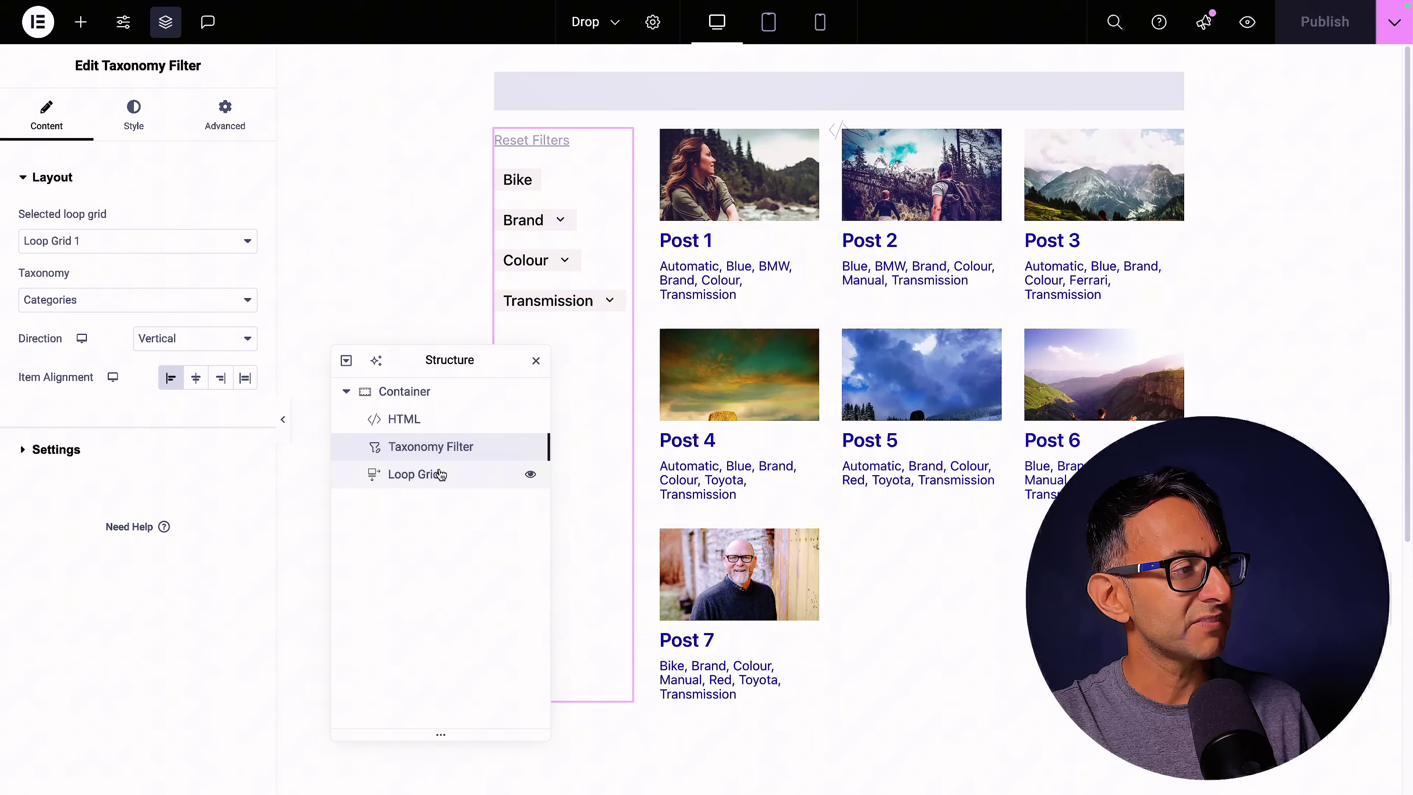
pyautogui.click(440, 473)
# Review the Loop Grid's Advanced layout, then its Content tab Query settings.
pyautogui.click(225, 114)
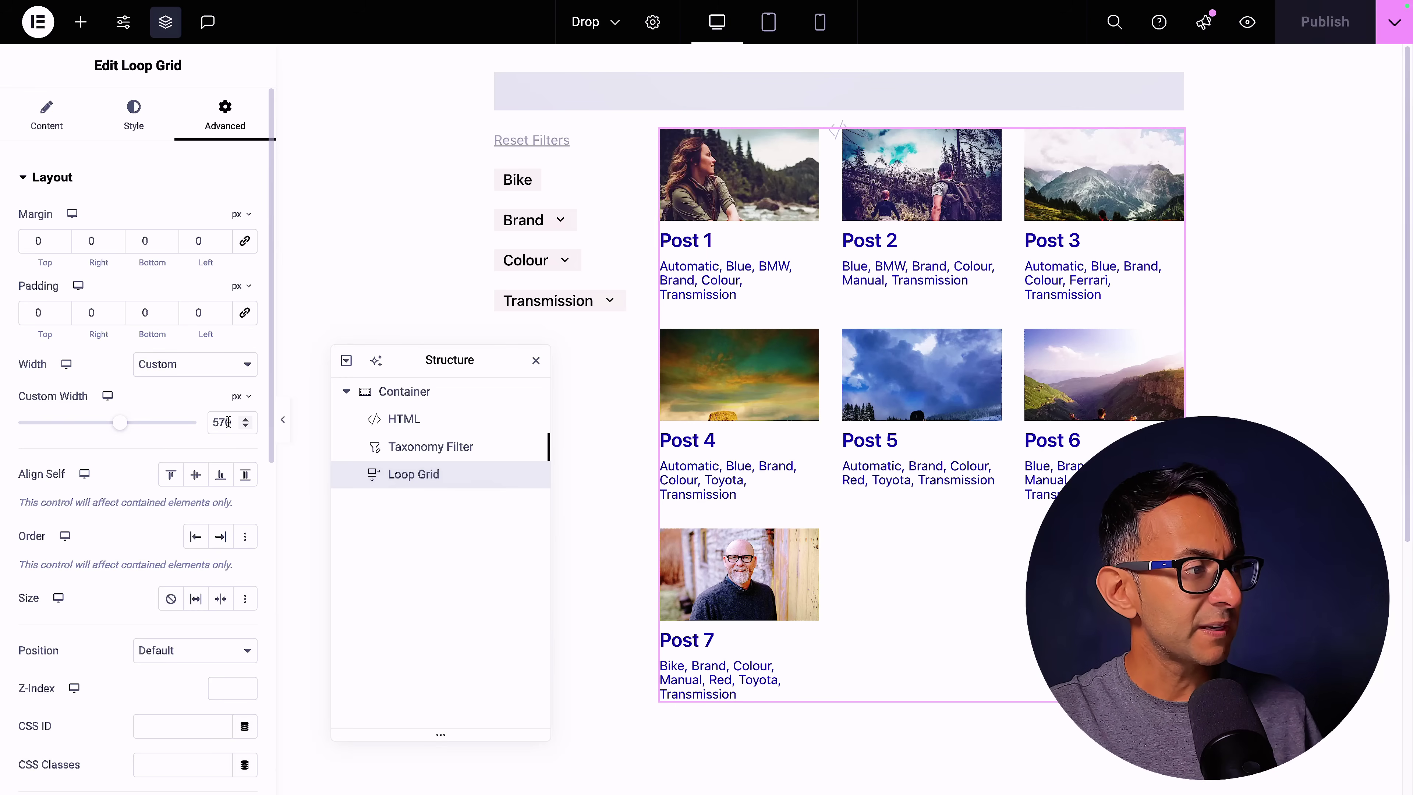
pyautogui.click(62, 124)
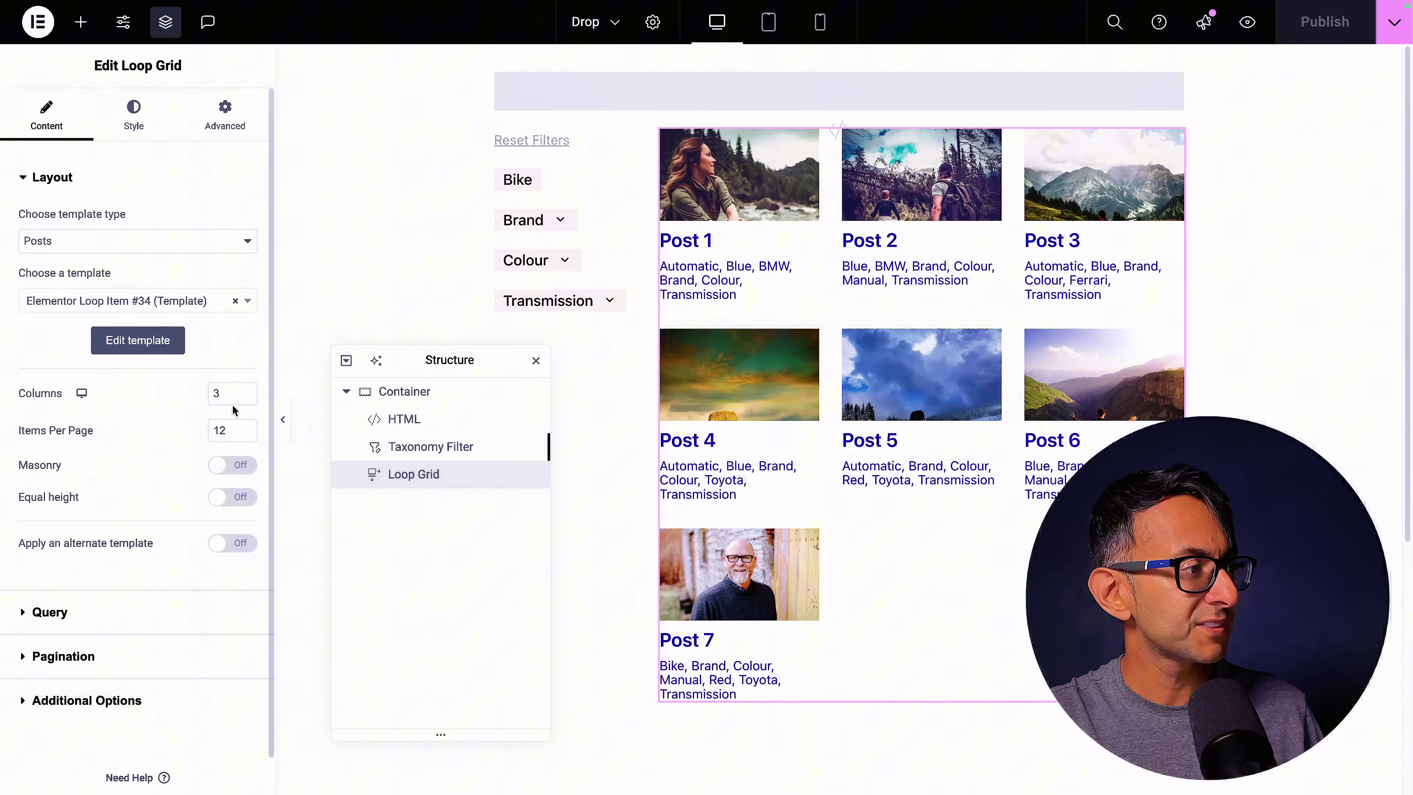
pyautogui.click(181, 613)
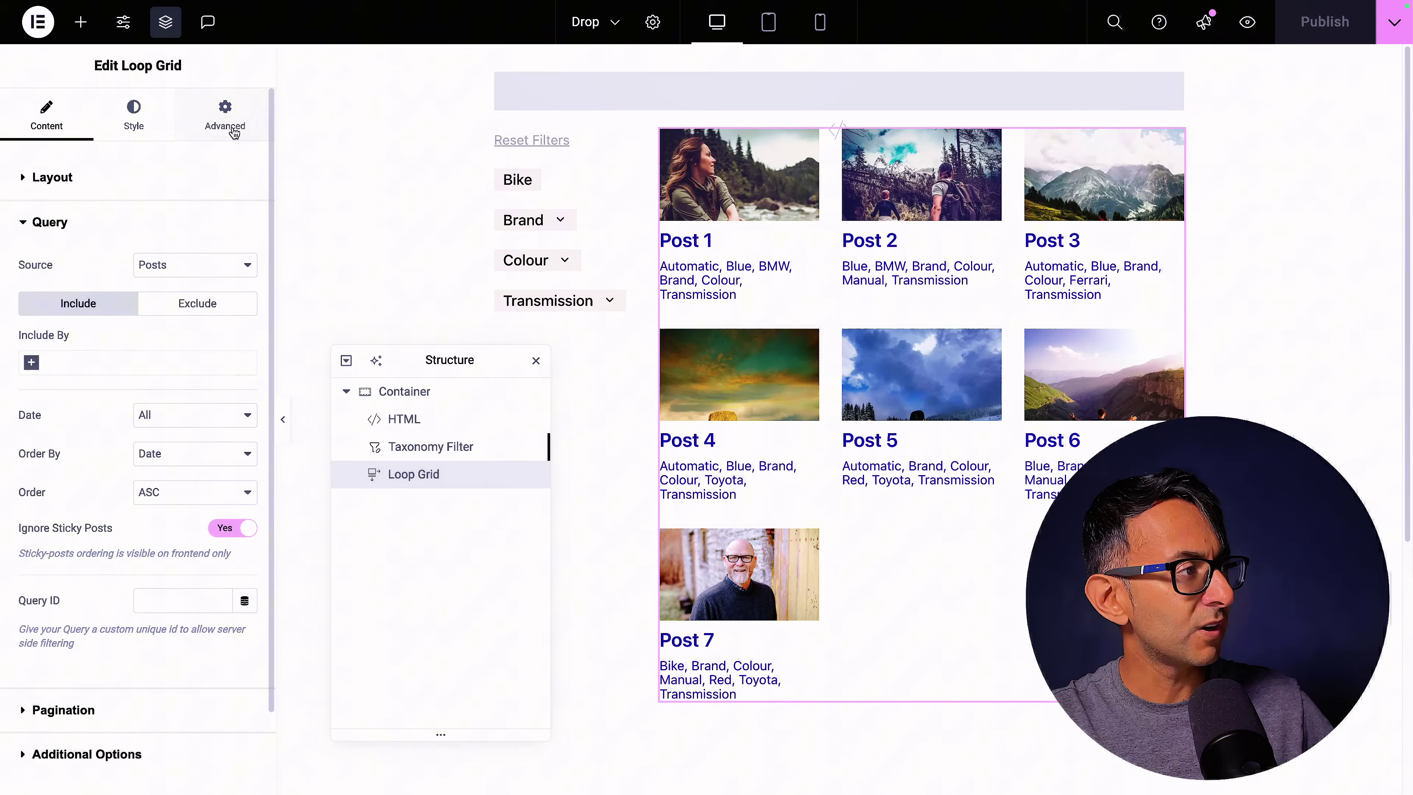
# Expand the Loop Grid's Advanced Custom CSS section, showing an empty code editor.
pyautogui.click(228, 111)
pyautogui.scroll(-1, 256, 439)
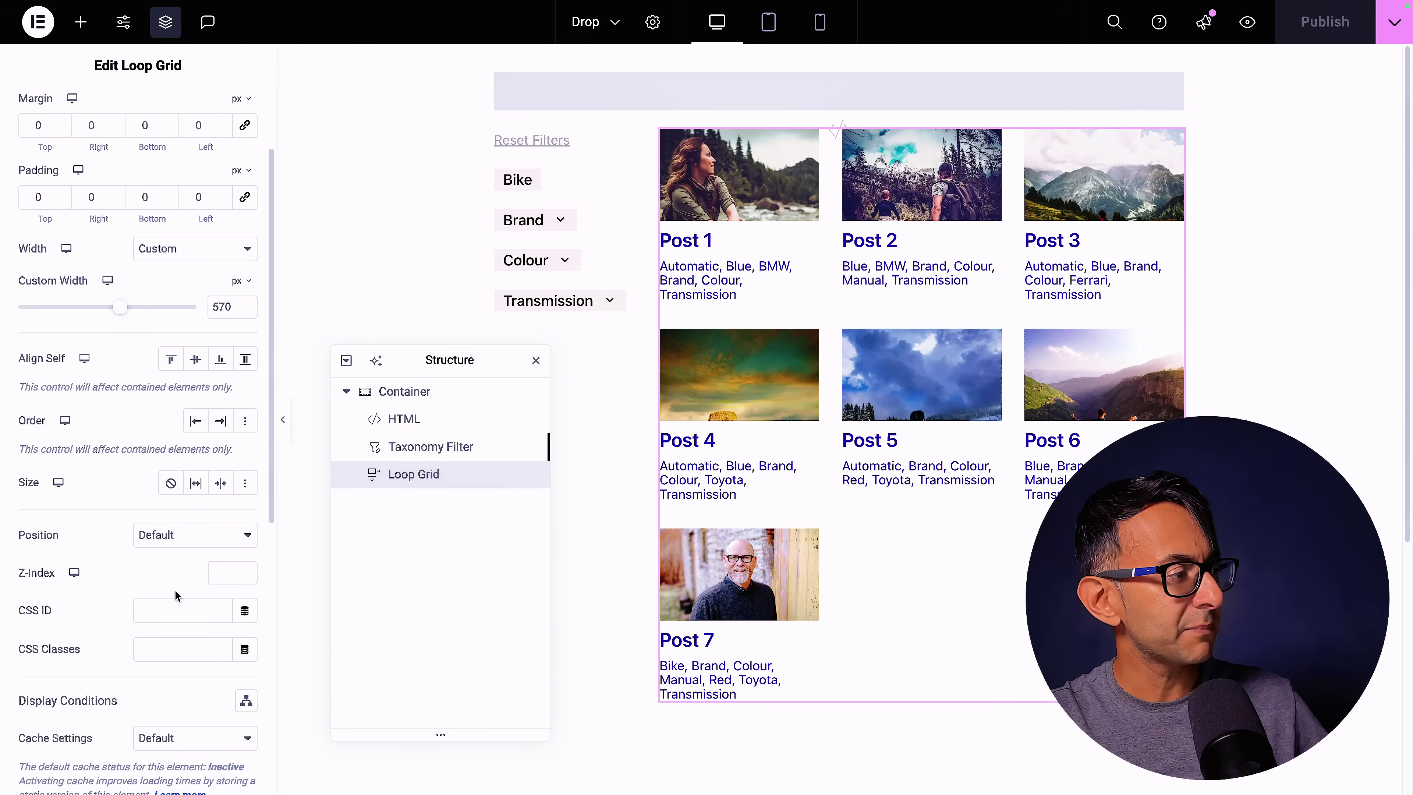
pyautogui.scroll(-8, 176, 590)
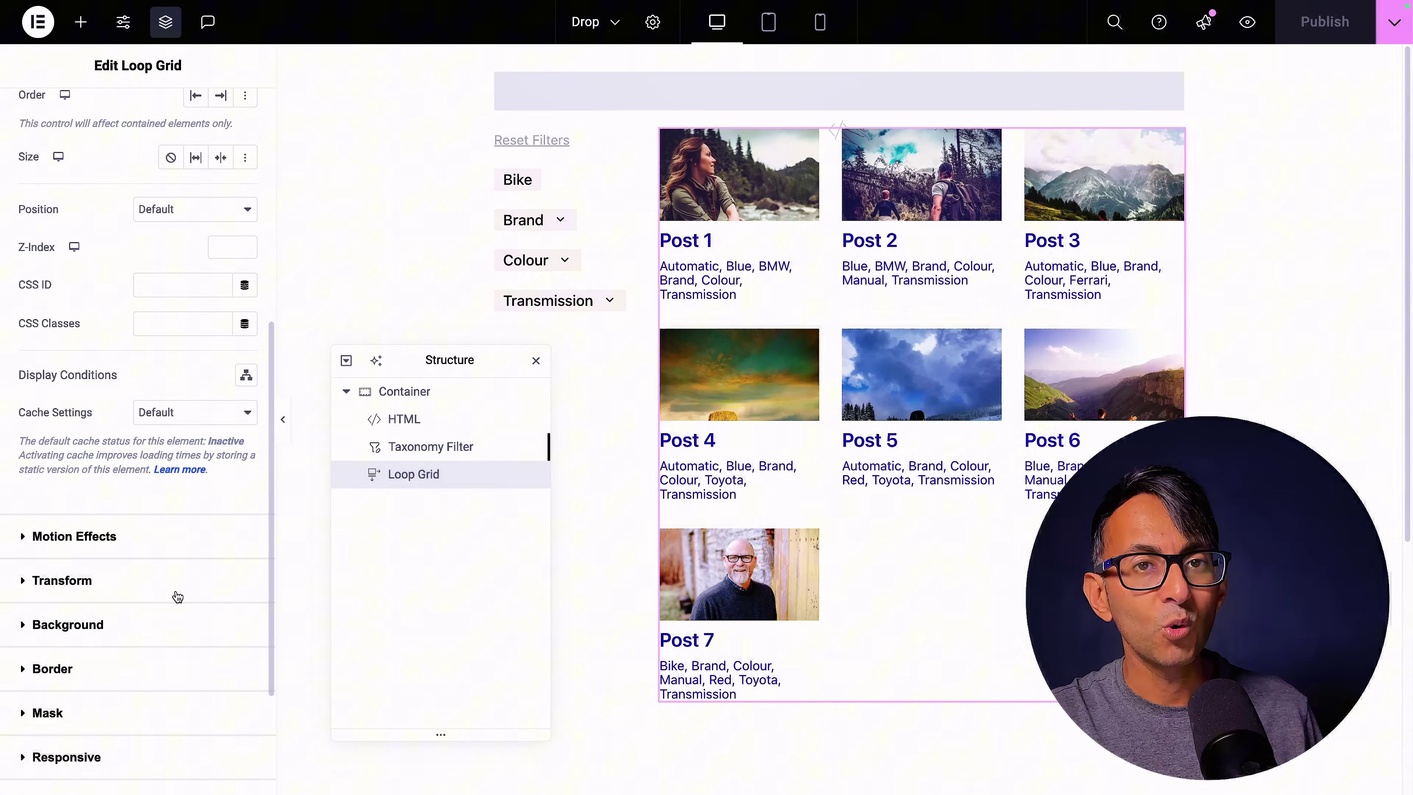
pyautogui.scroll(-2, 177, 596)
pyautogui.click(143, 663)
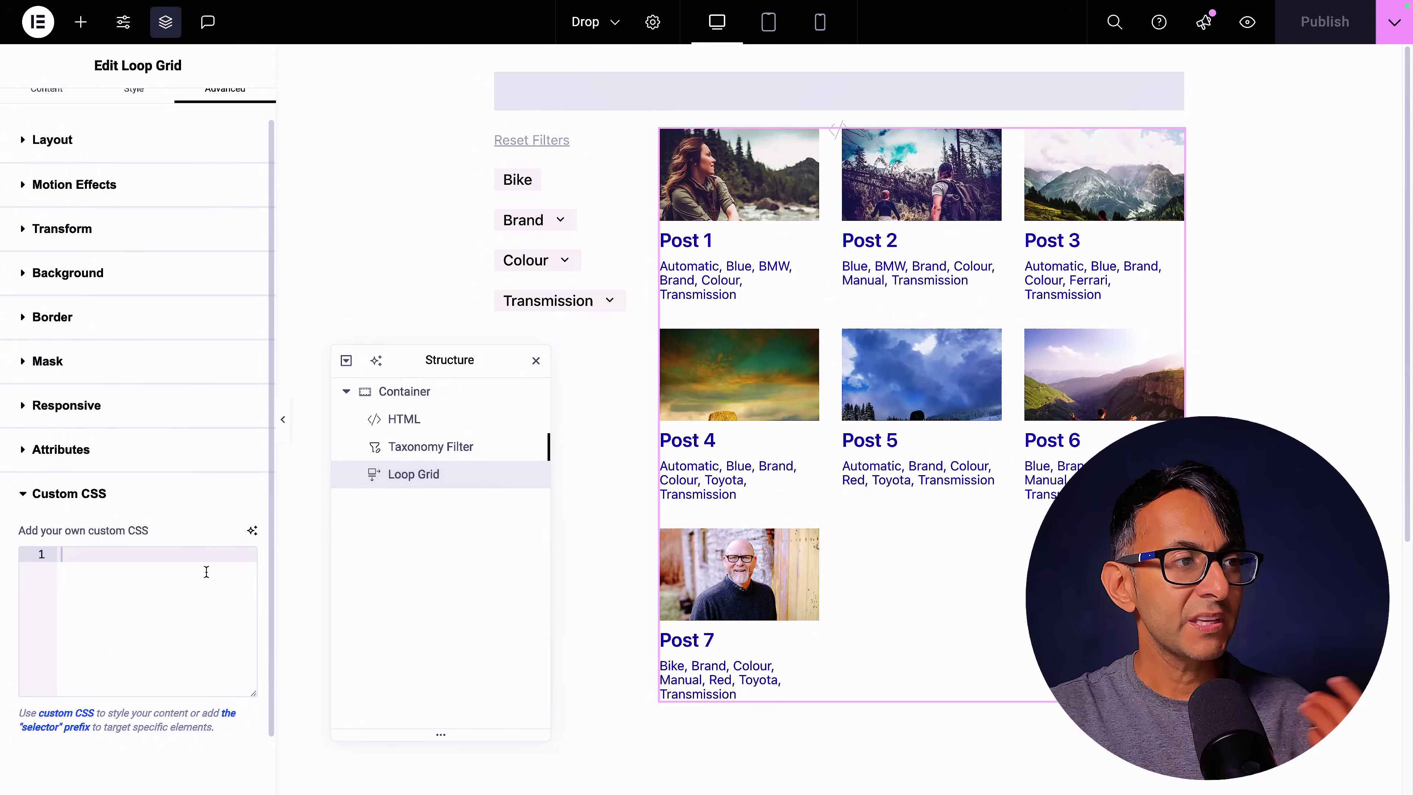
pyautogui.moveTo(752, 190)
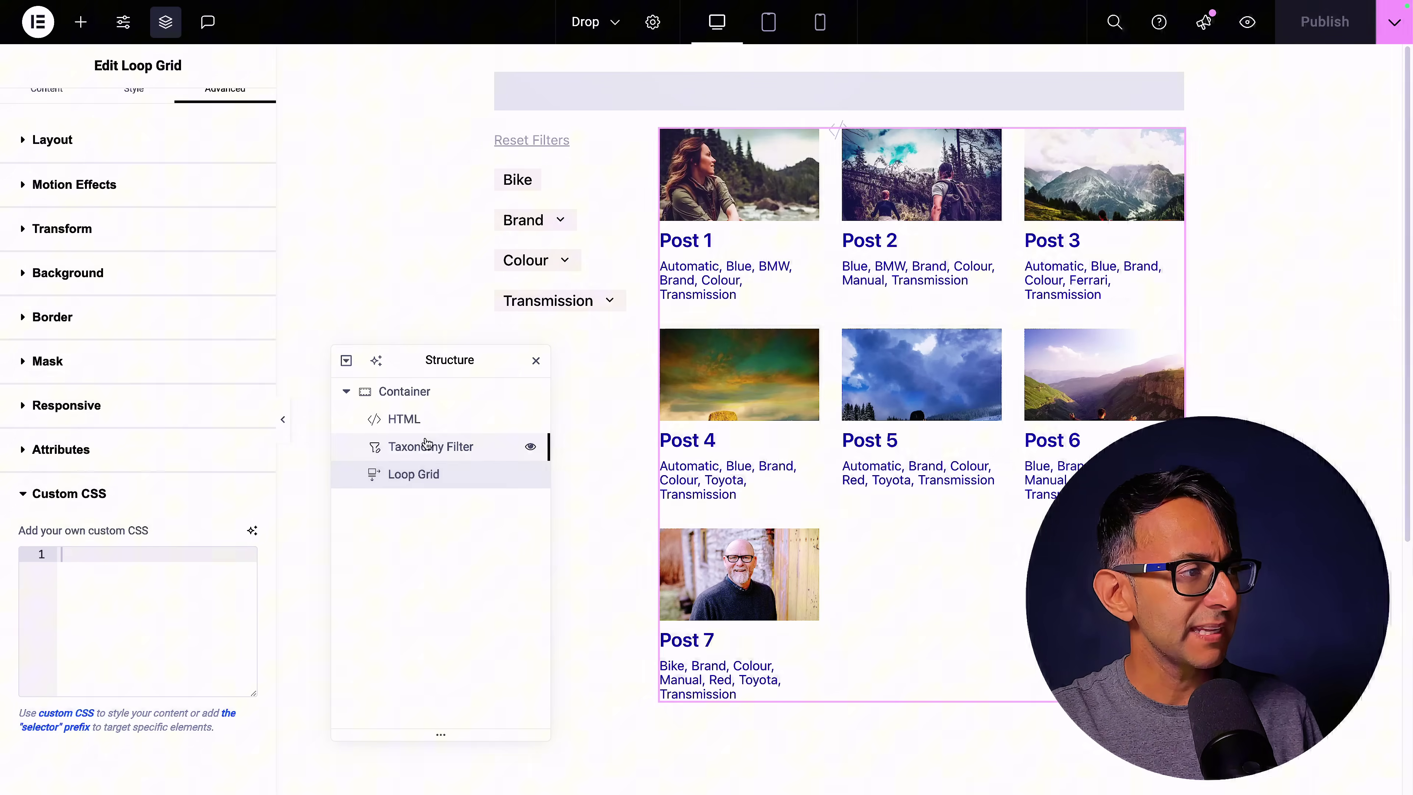
# Select the Taxonomy Filter and expand its Settings: multiple selection, AND logic, depth 2.
pyautogui.click(444, 445)
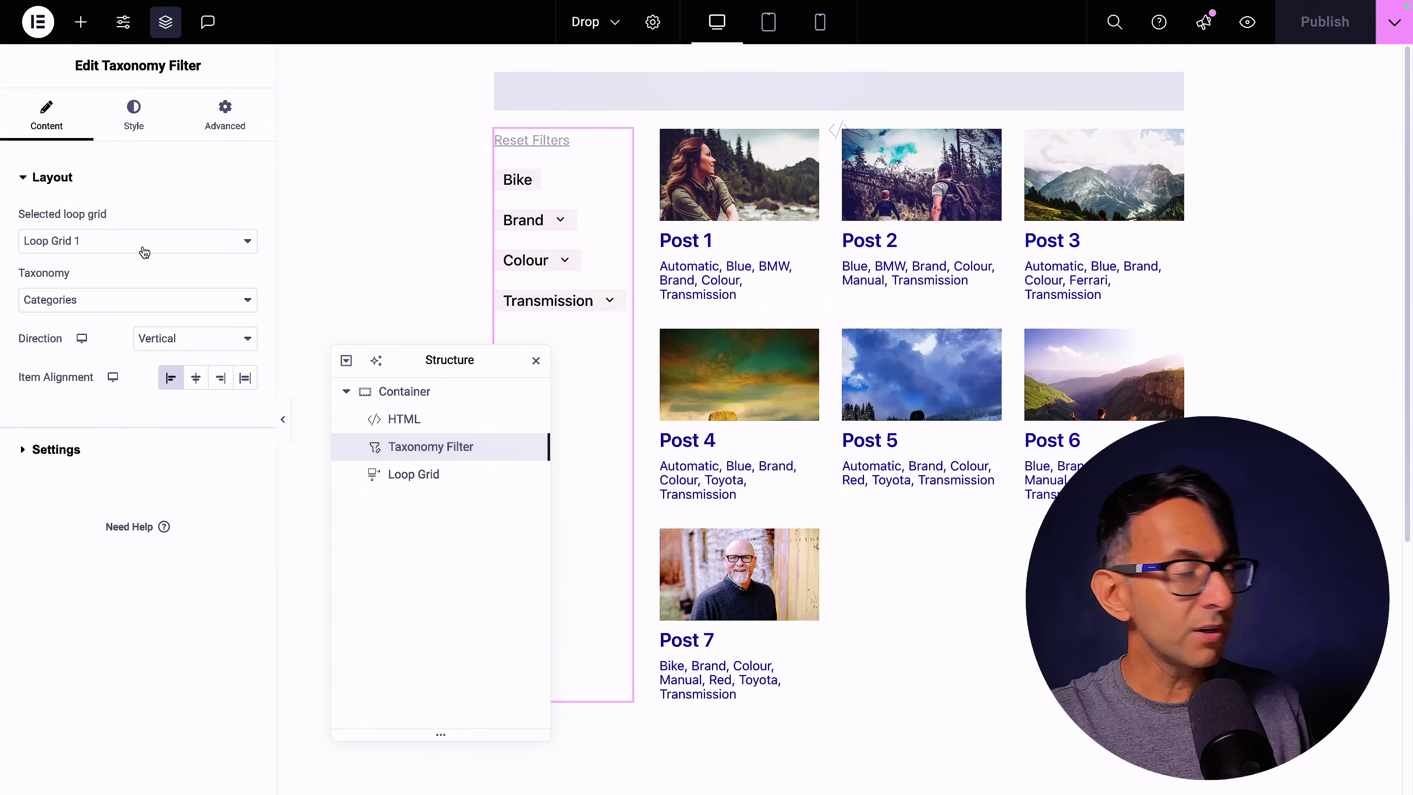
pyautogui.click(156, 449)
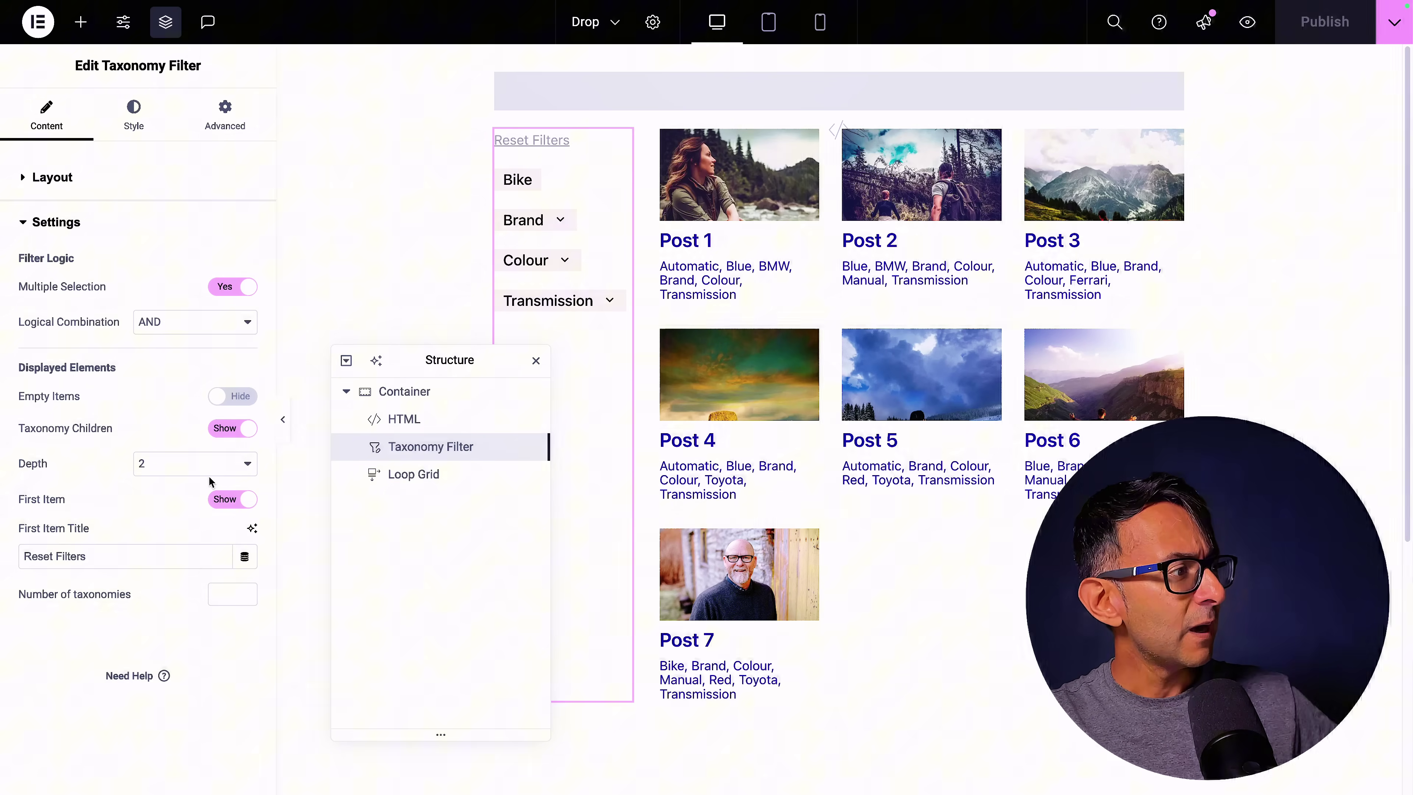
# Set the filter depth to 1; try renaming 'Reset Filters' to 'All', then undo it.
pyautogui.click(179, 461)
pyautogui.click(178, 452)
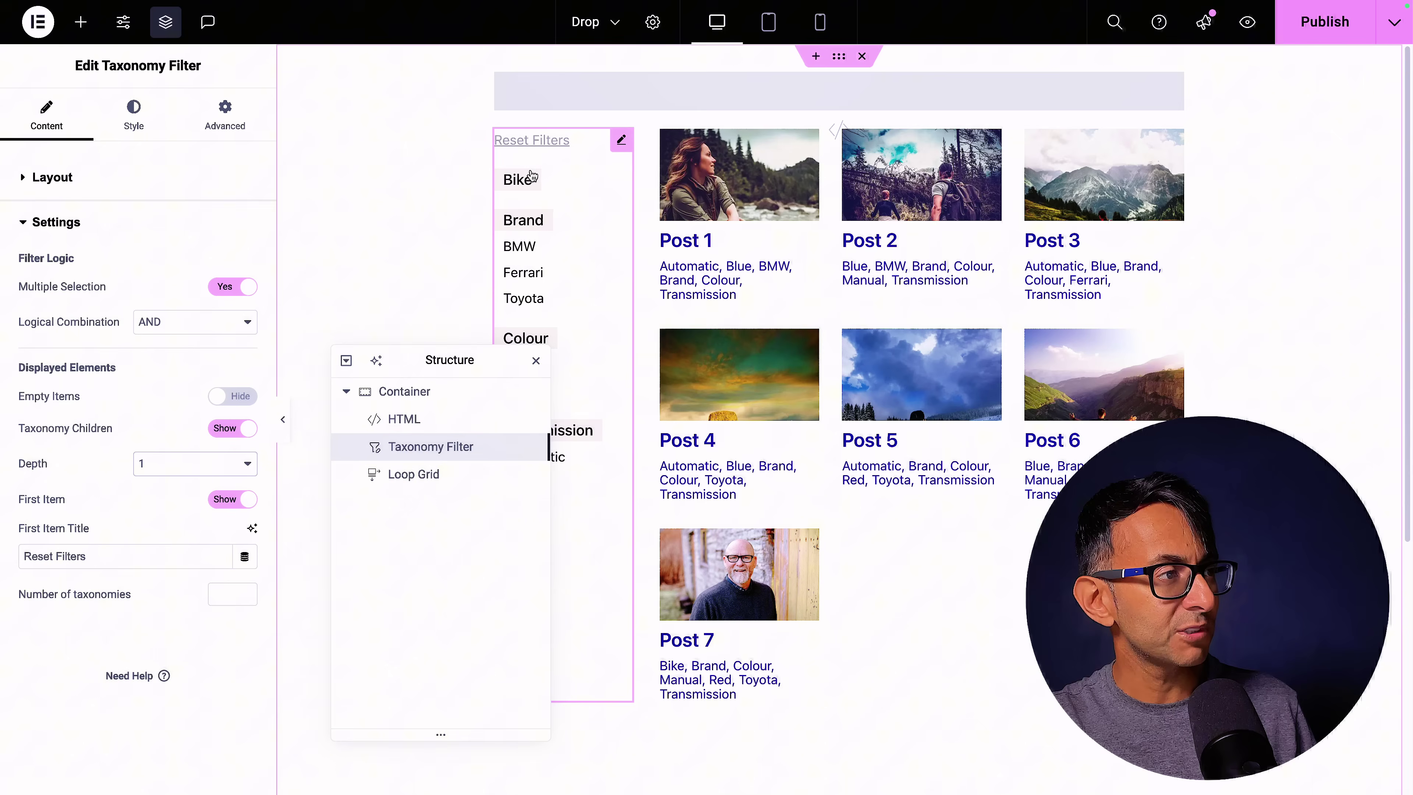
pyautogui.tripleClick(56, 556)
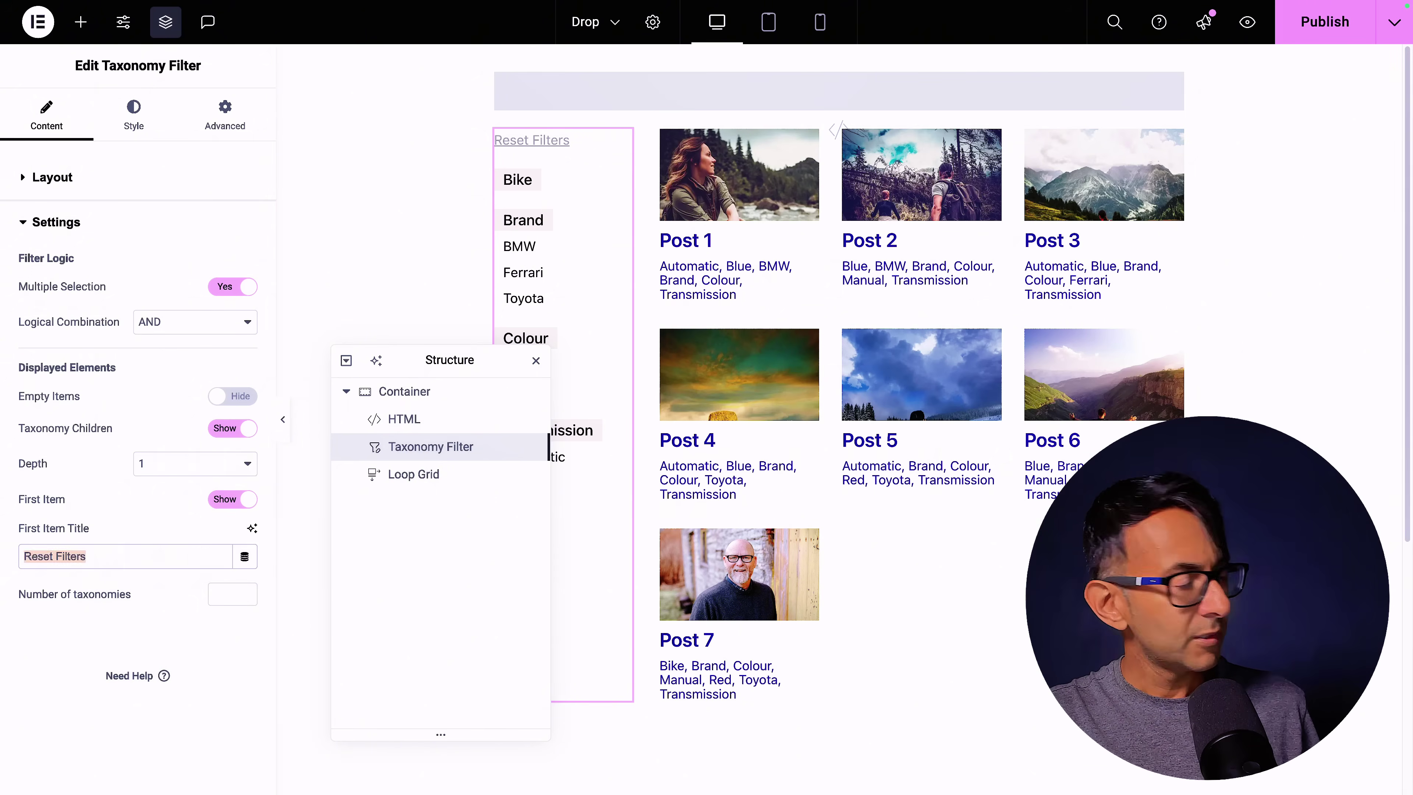
pyautogui.write('All')
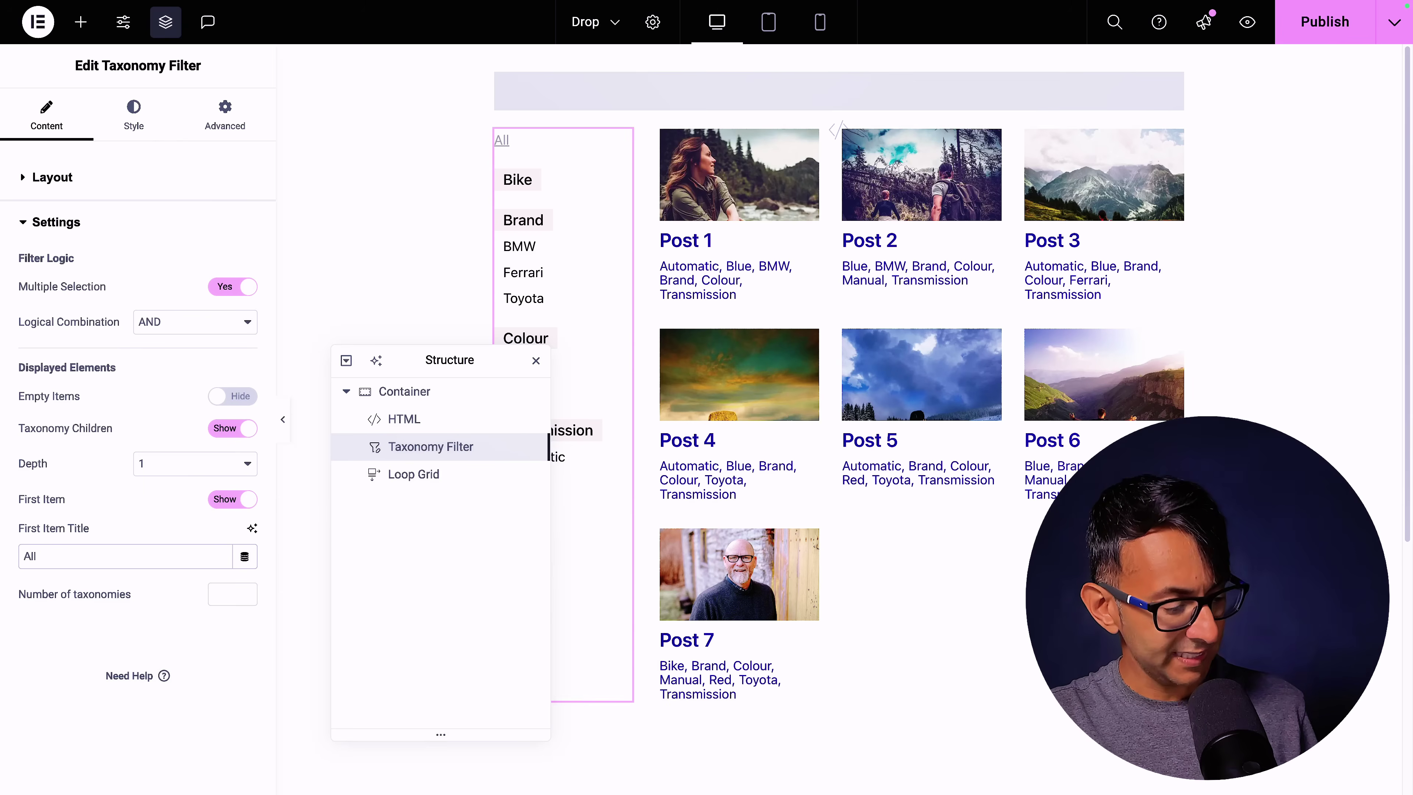
pyautogui.hotkey('ctrl', 'z')
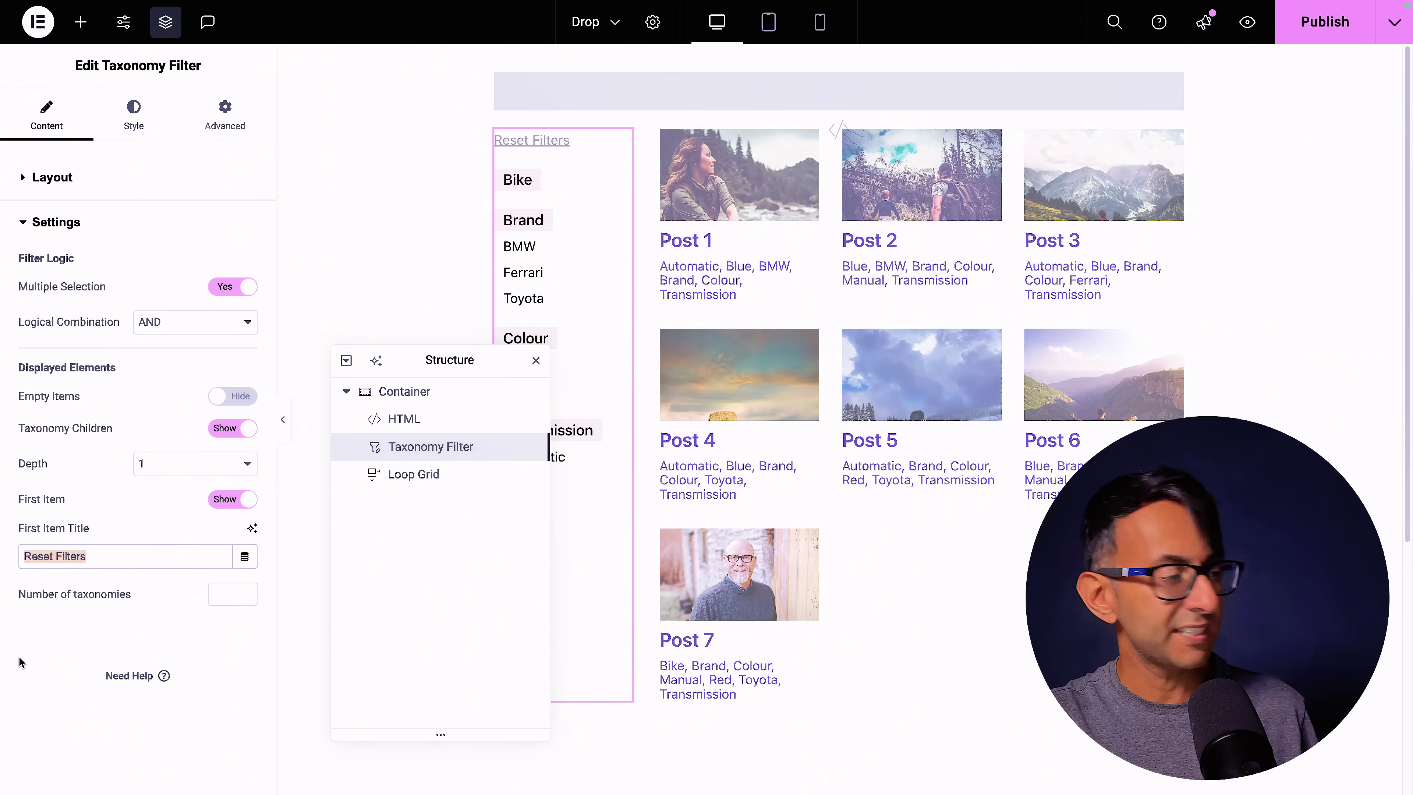
pyautogui.click(63, 661)
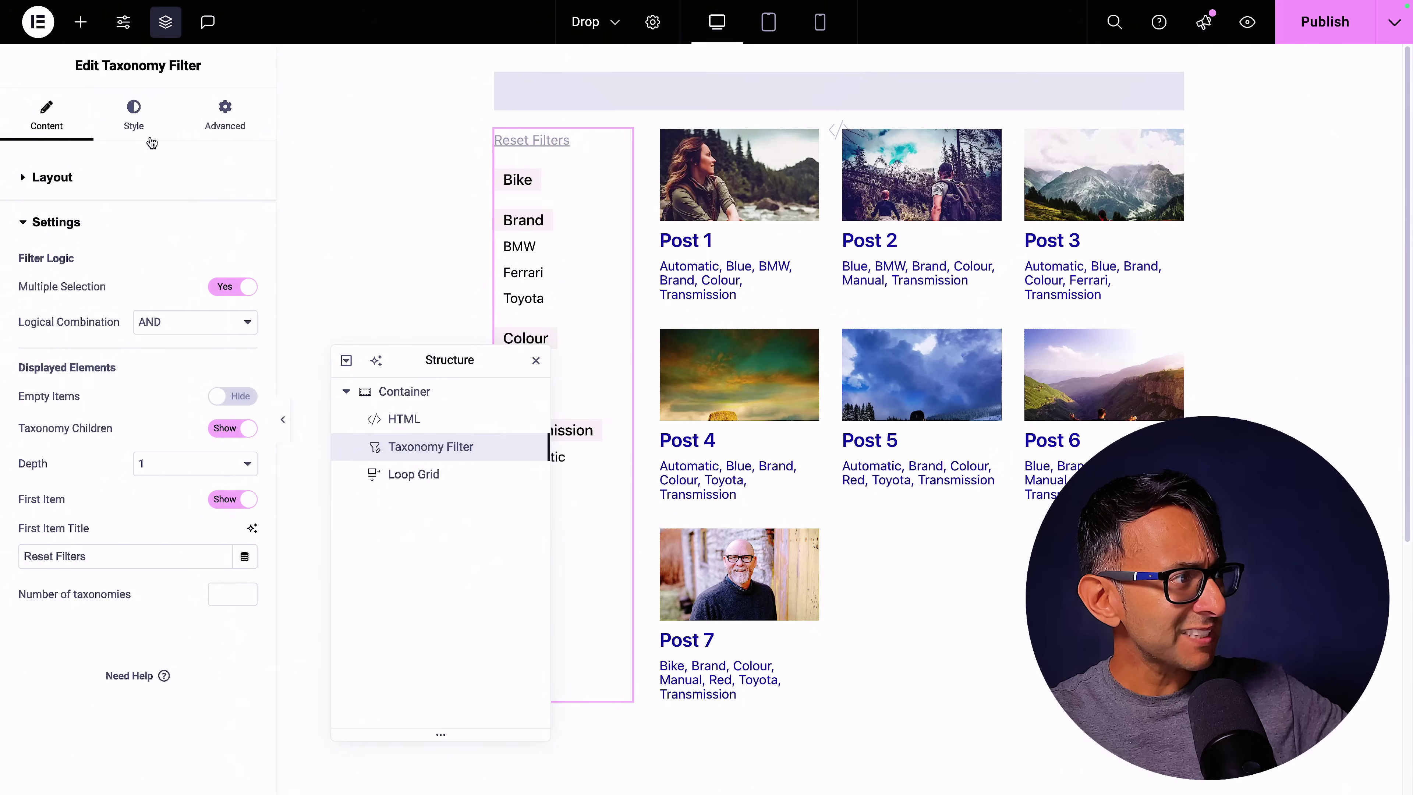
# Expand the Taxonomy Filter's Advanced Custom CSS styling the All button, parent items and icons.
pyautogui.click(132, 124)
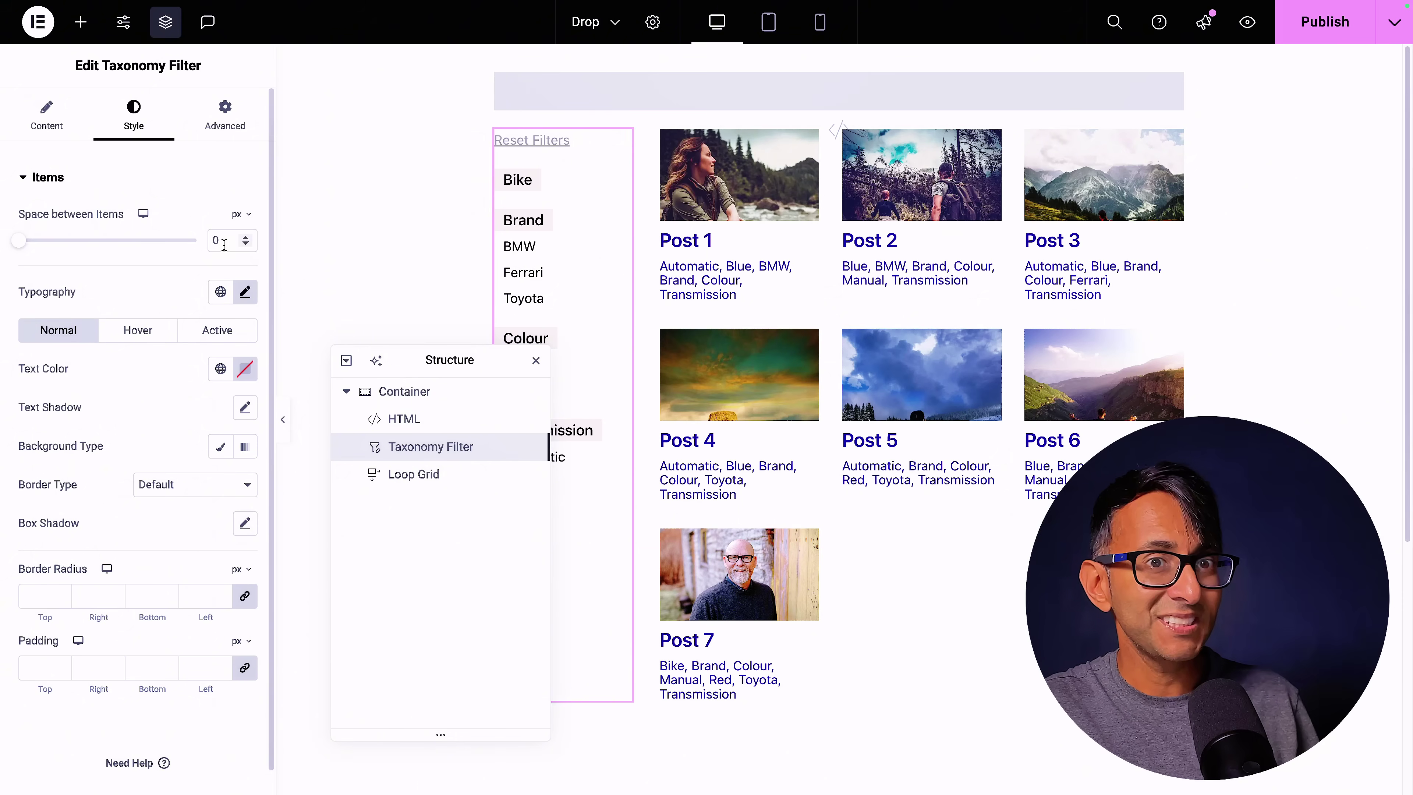
pyautogui.click(222, 127)
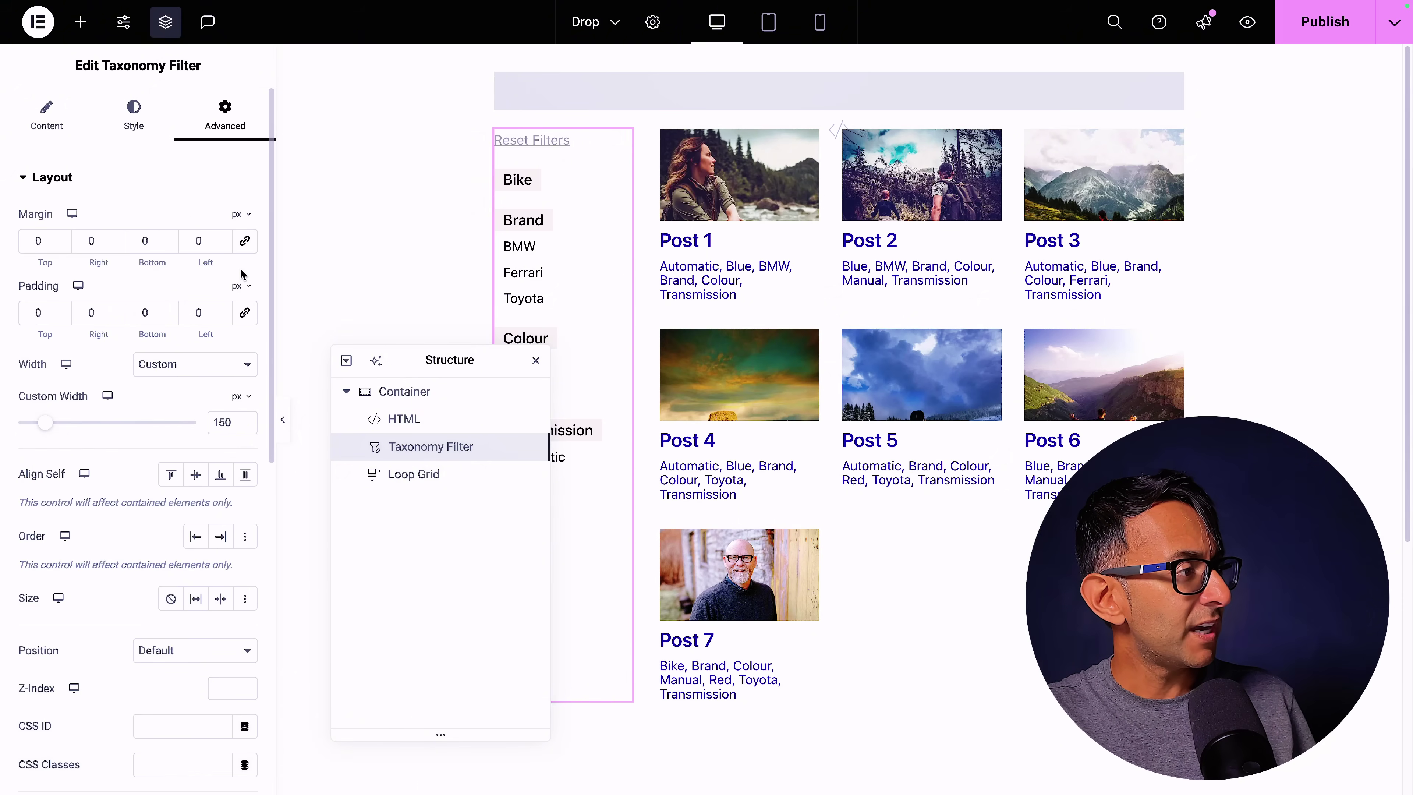
pyautogui.scroll(-3, 240, 362)
pyautogui.scroll(-2, 240, 446)
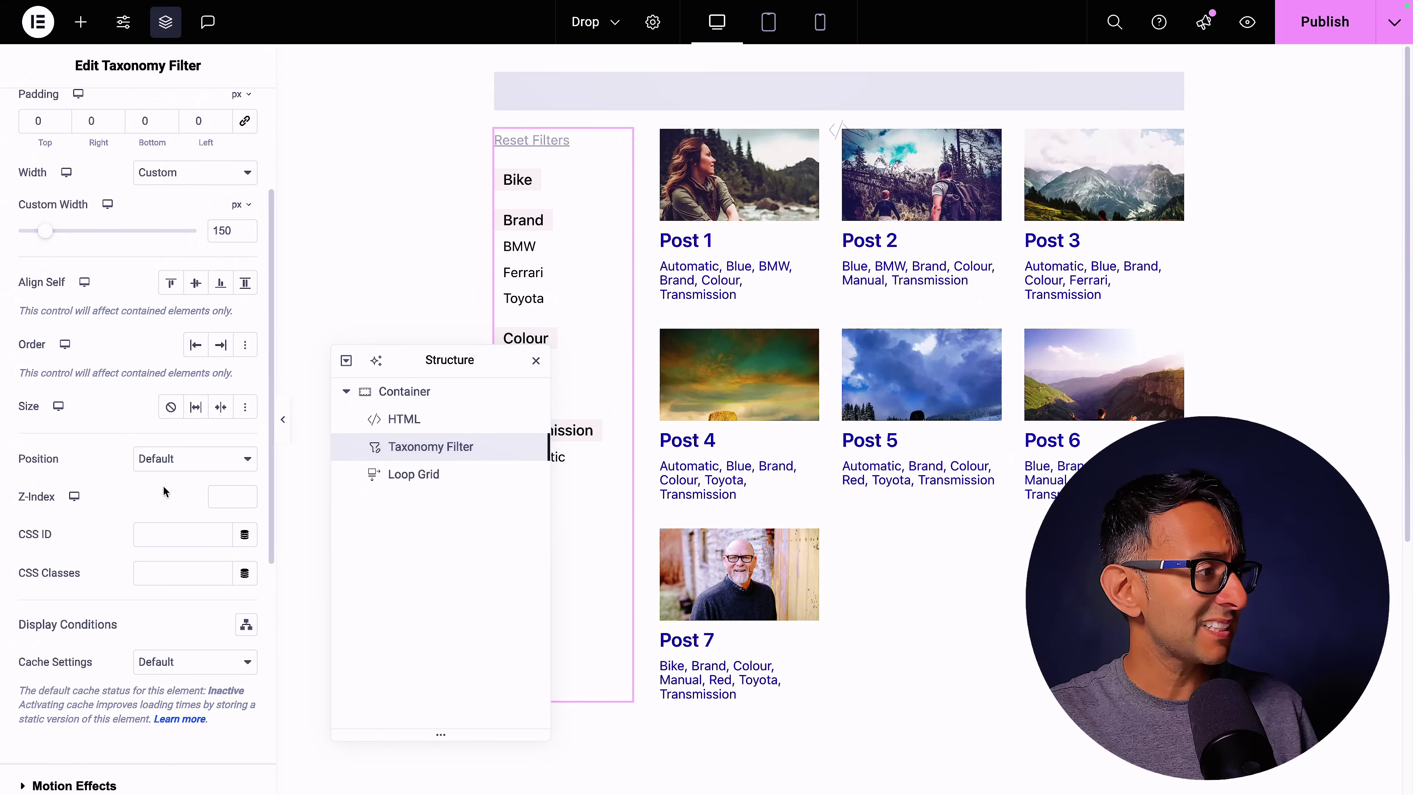
pyautogui.scroll(-7, 164, 490)
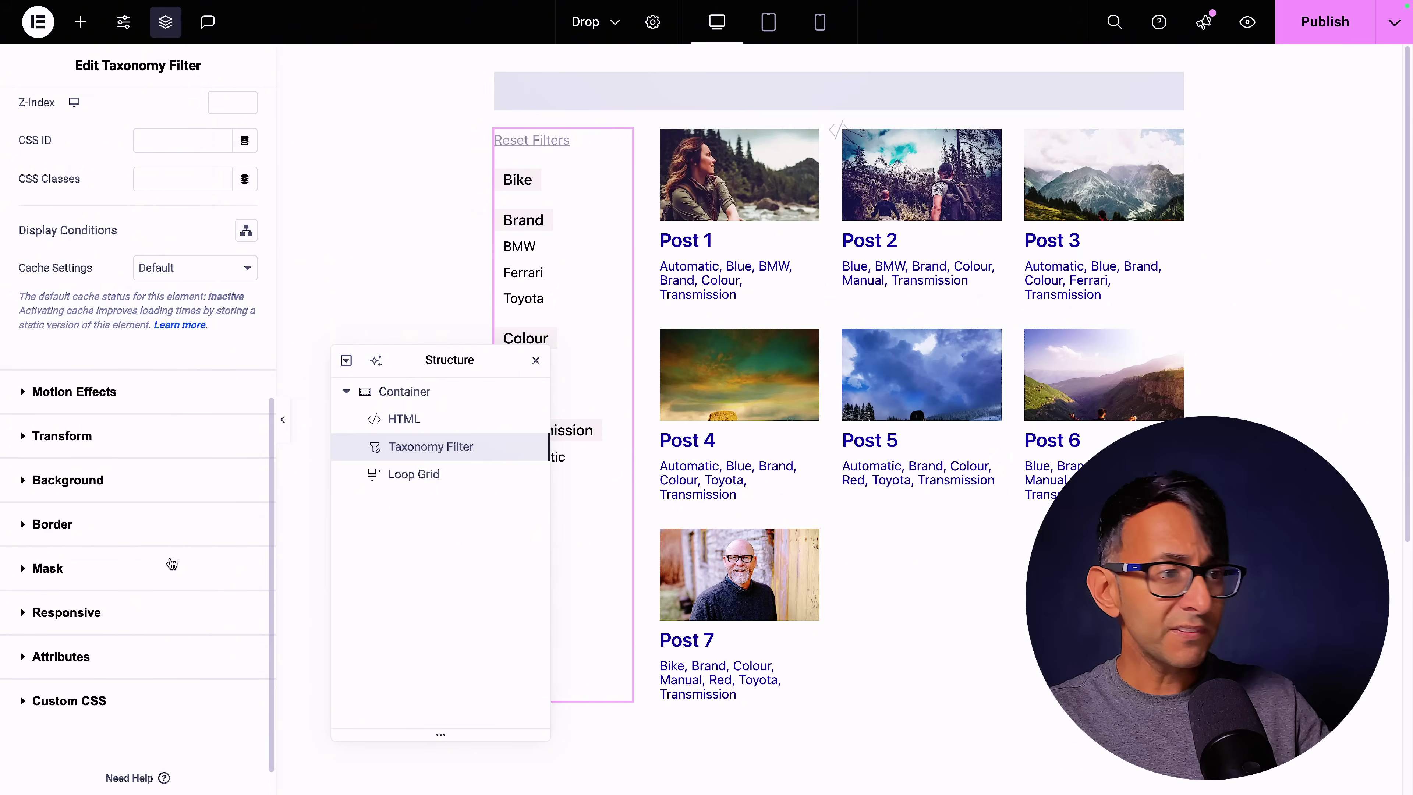
pyautogui.click(164, 697)
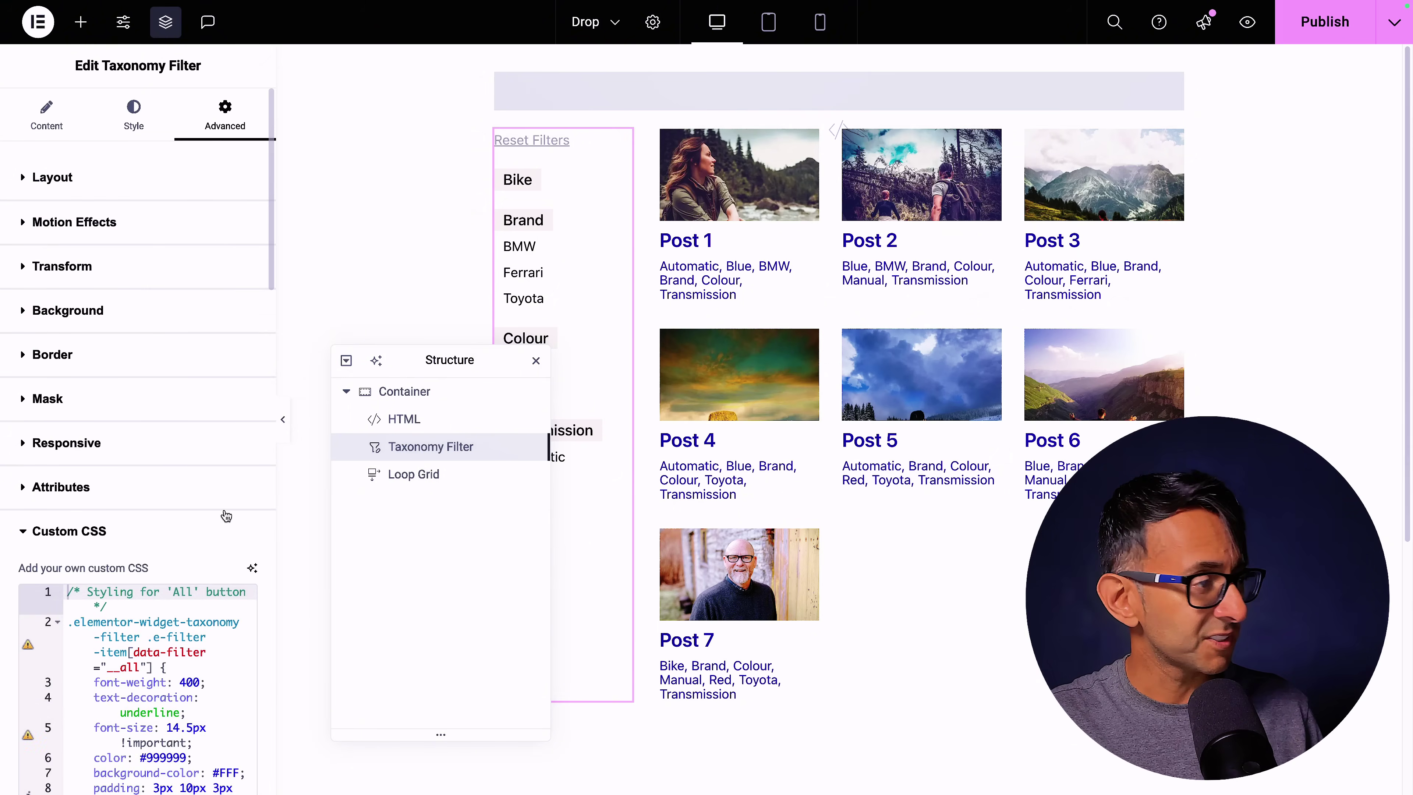
pyautogui.scroll(-10, 228, 484)
pyautogui.scroll(2, 248, 433)
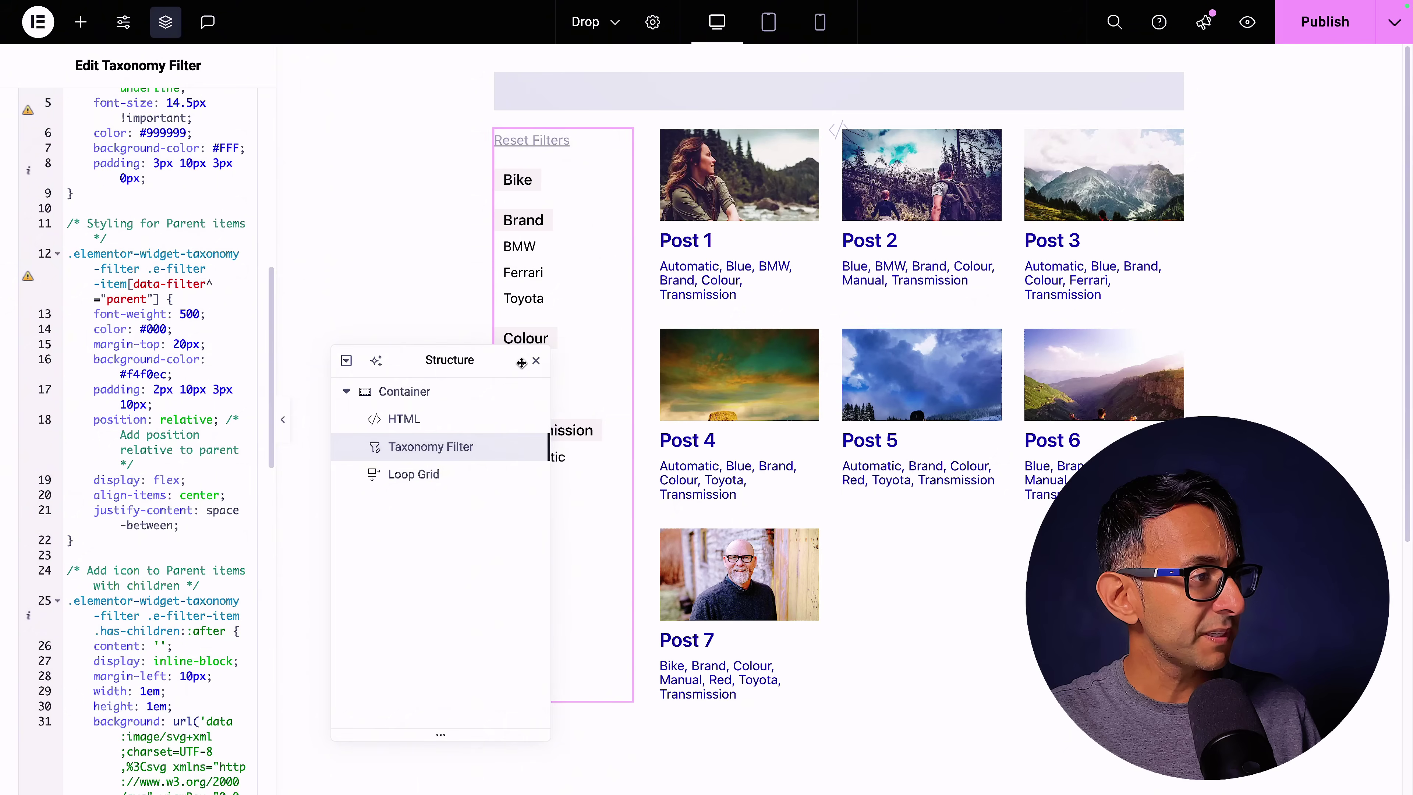
# Close the navigator, widen the panel, and read the child-item and #ffd54d active-state CSS rules.
pyautogui.click(536, 360)
pyautogui.moveTo(270, 326); pyautogui.dragTo(435, 341)
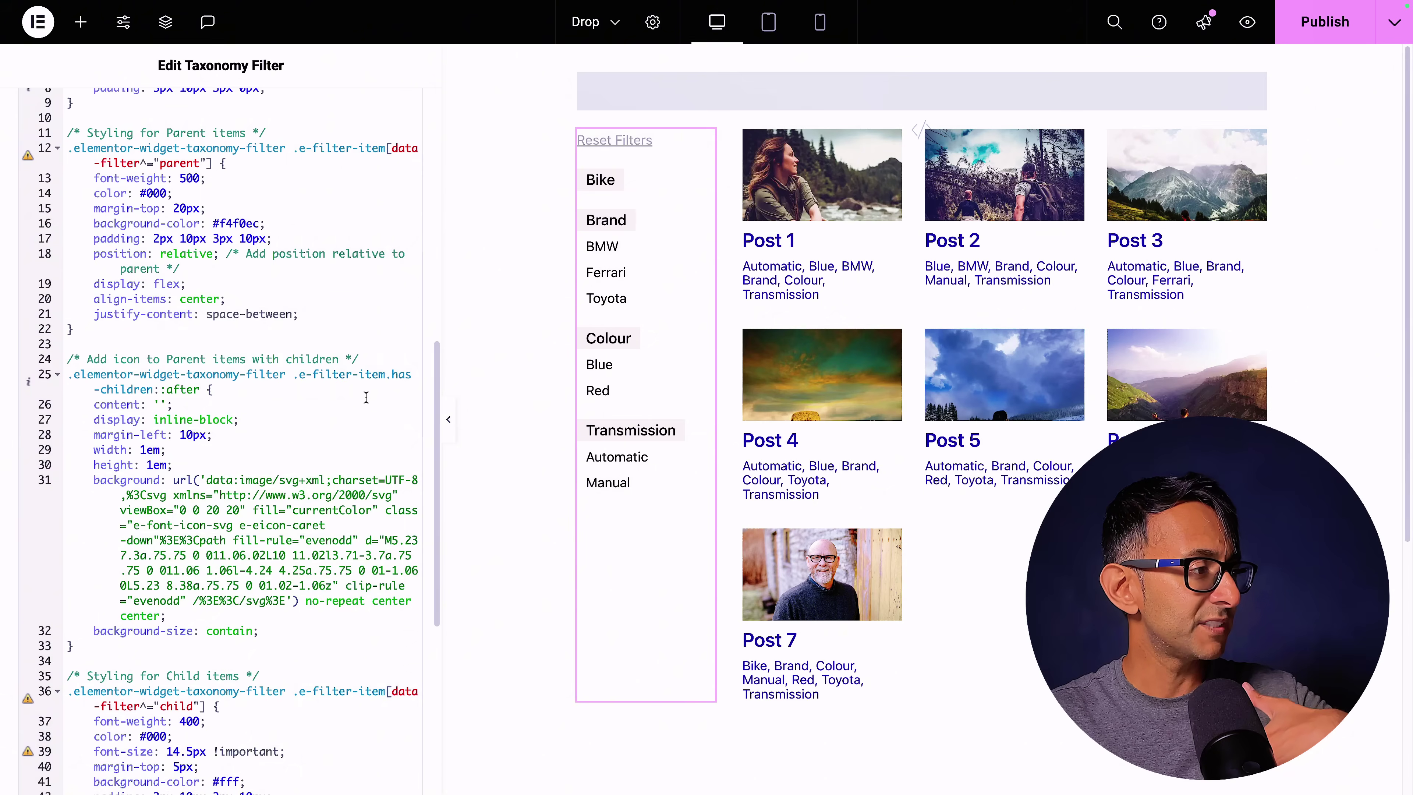
pyautogui.scroll(2, 366, 398)
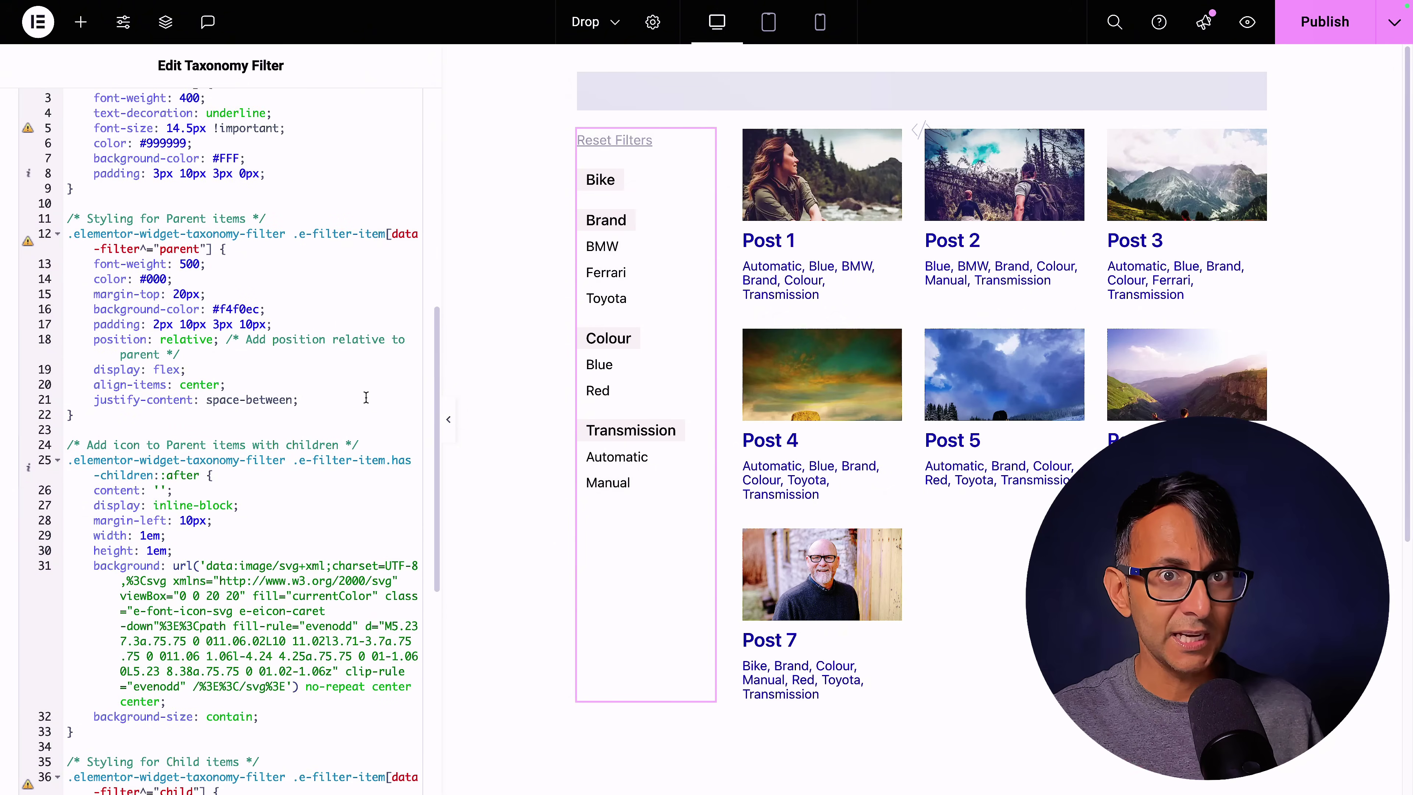
pyautogui.scroll(5, 366, 398)
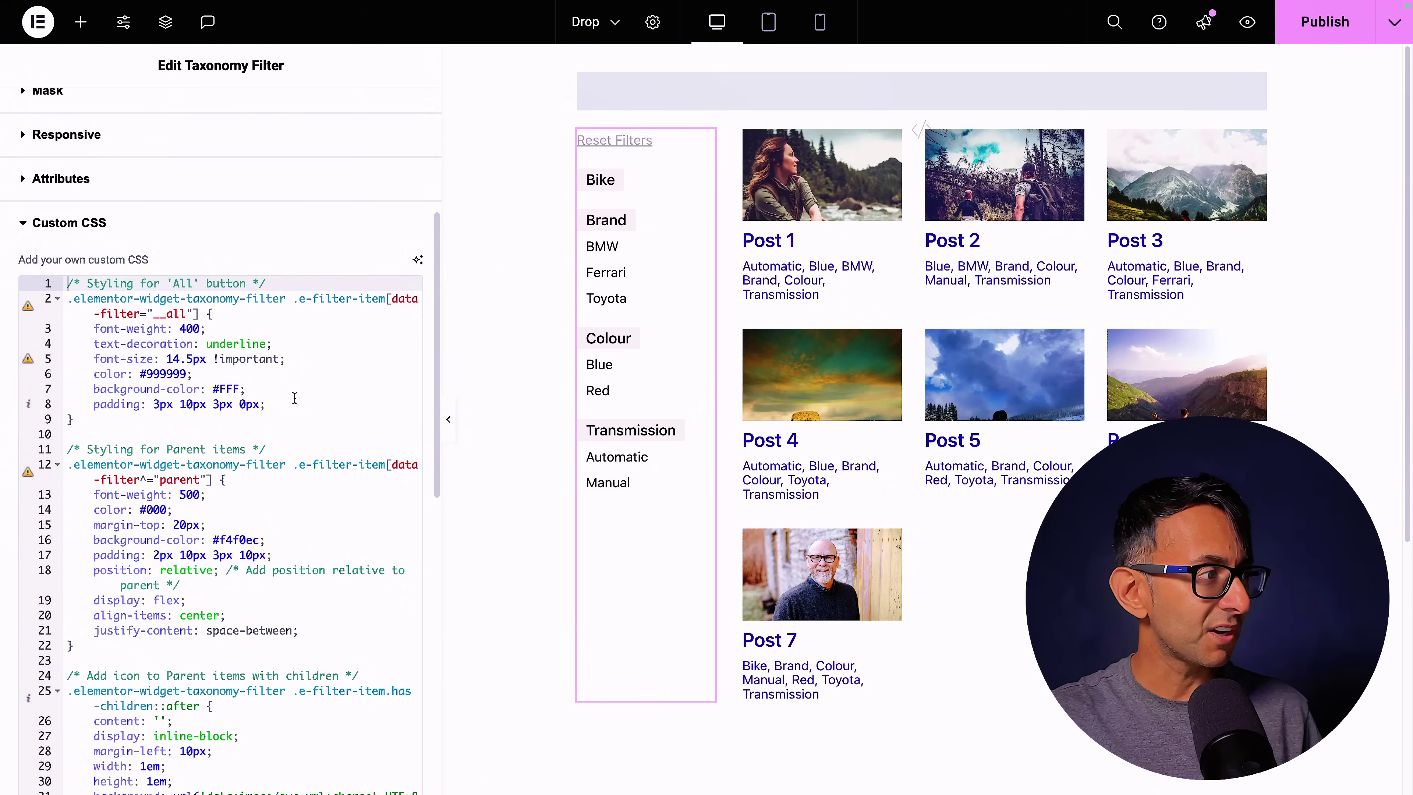
pyautogui.scroll(-3, 203, 373)
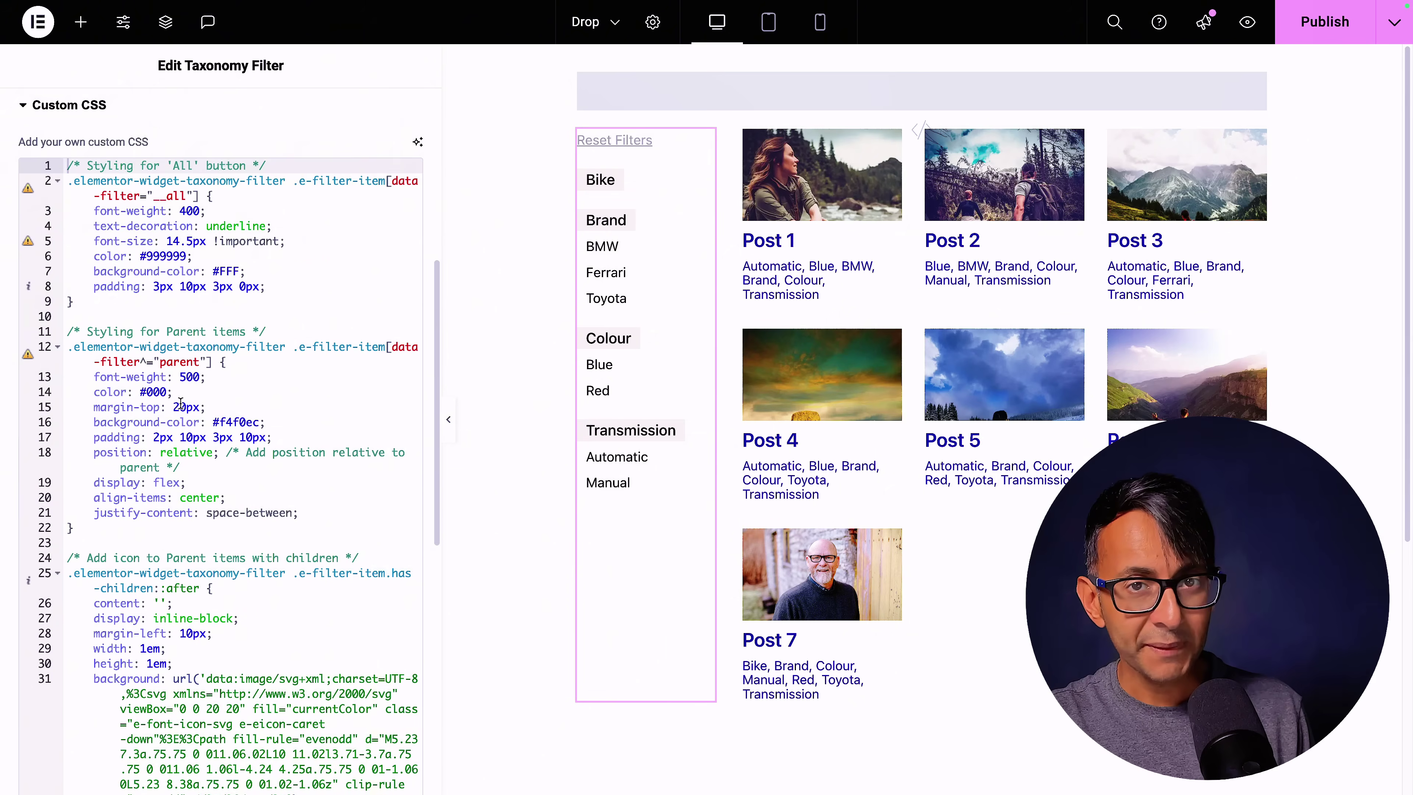
pyautogui.scroll(-4, 180, 402)
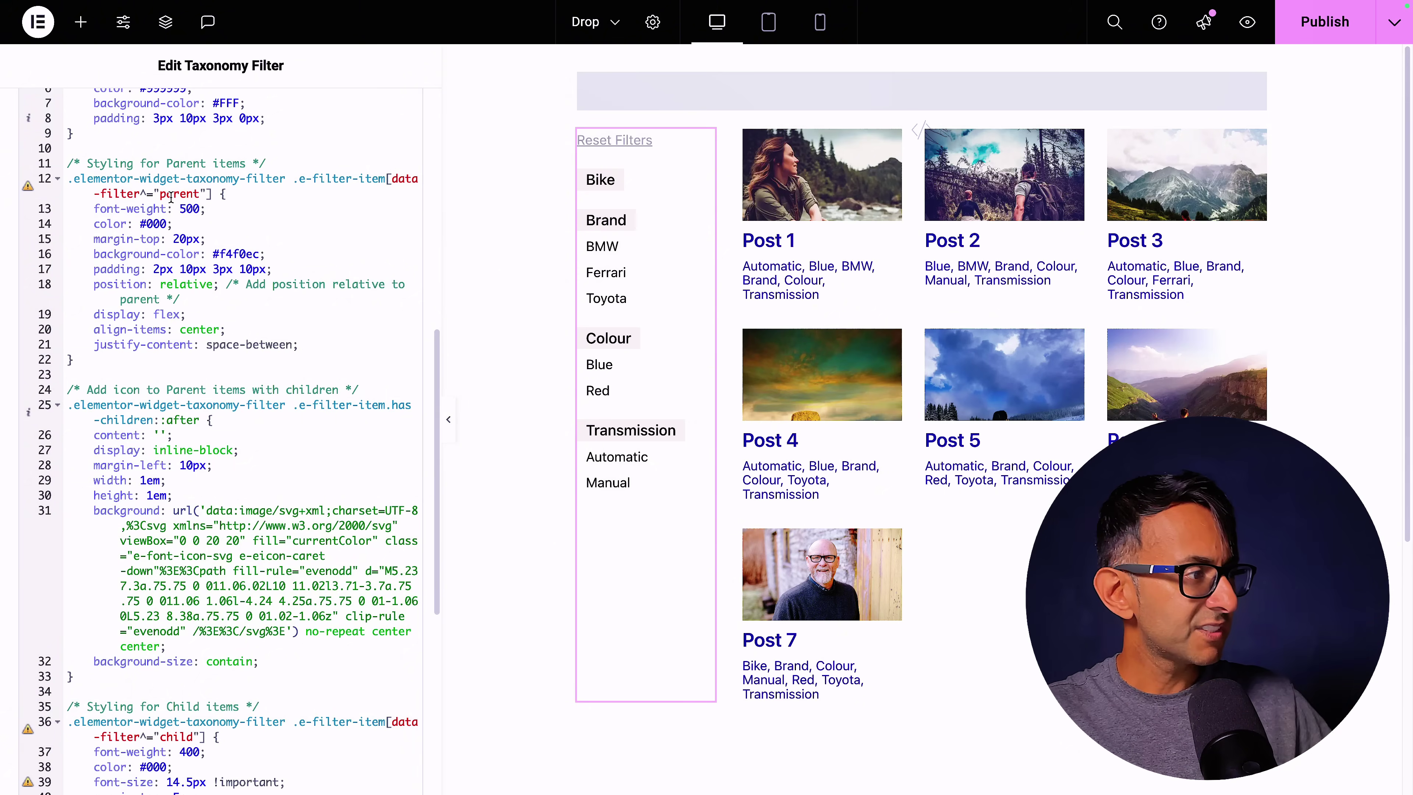
pyautogui.scroll(-3, 117, 199)
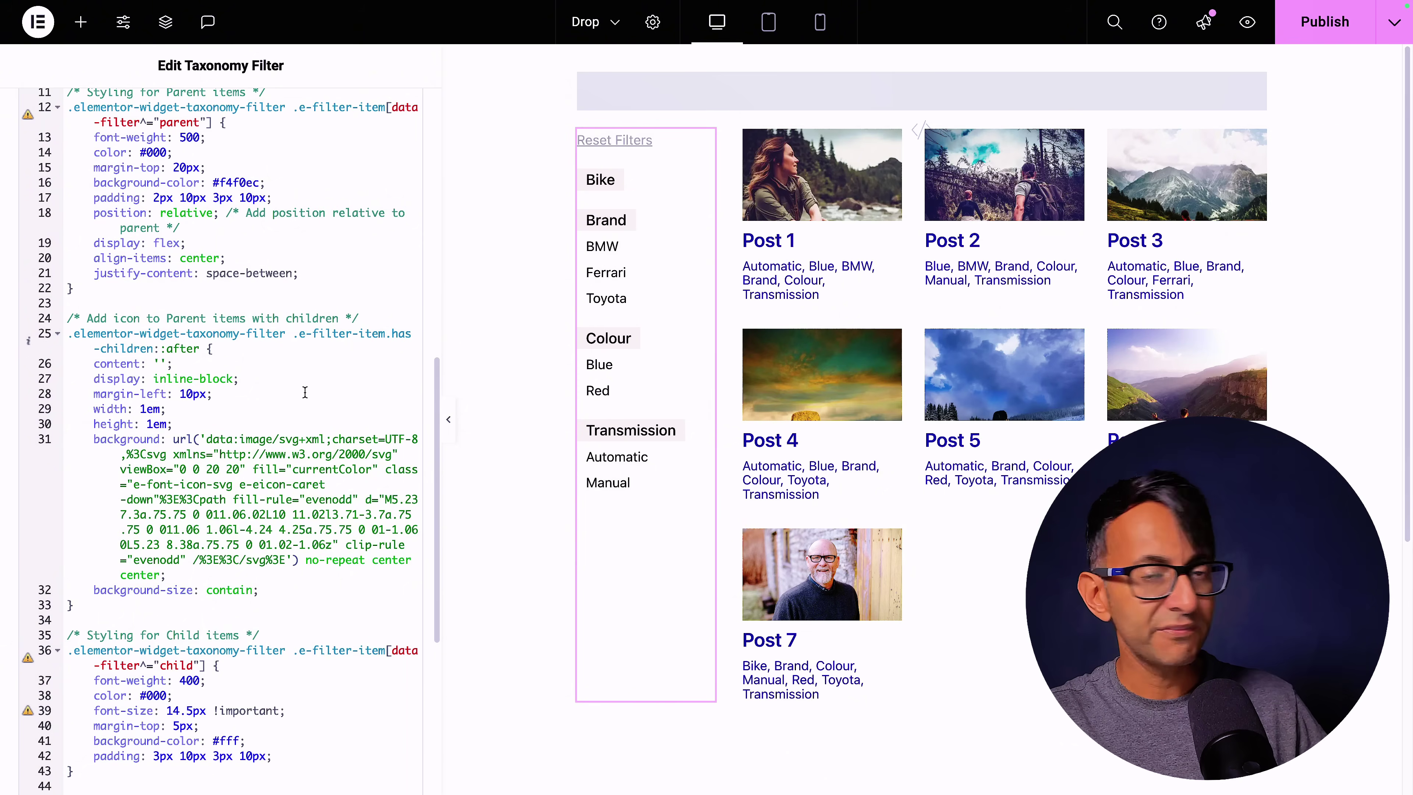
pyautogui.scroll(-10, 305, 392)
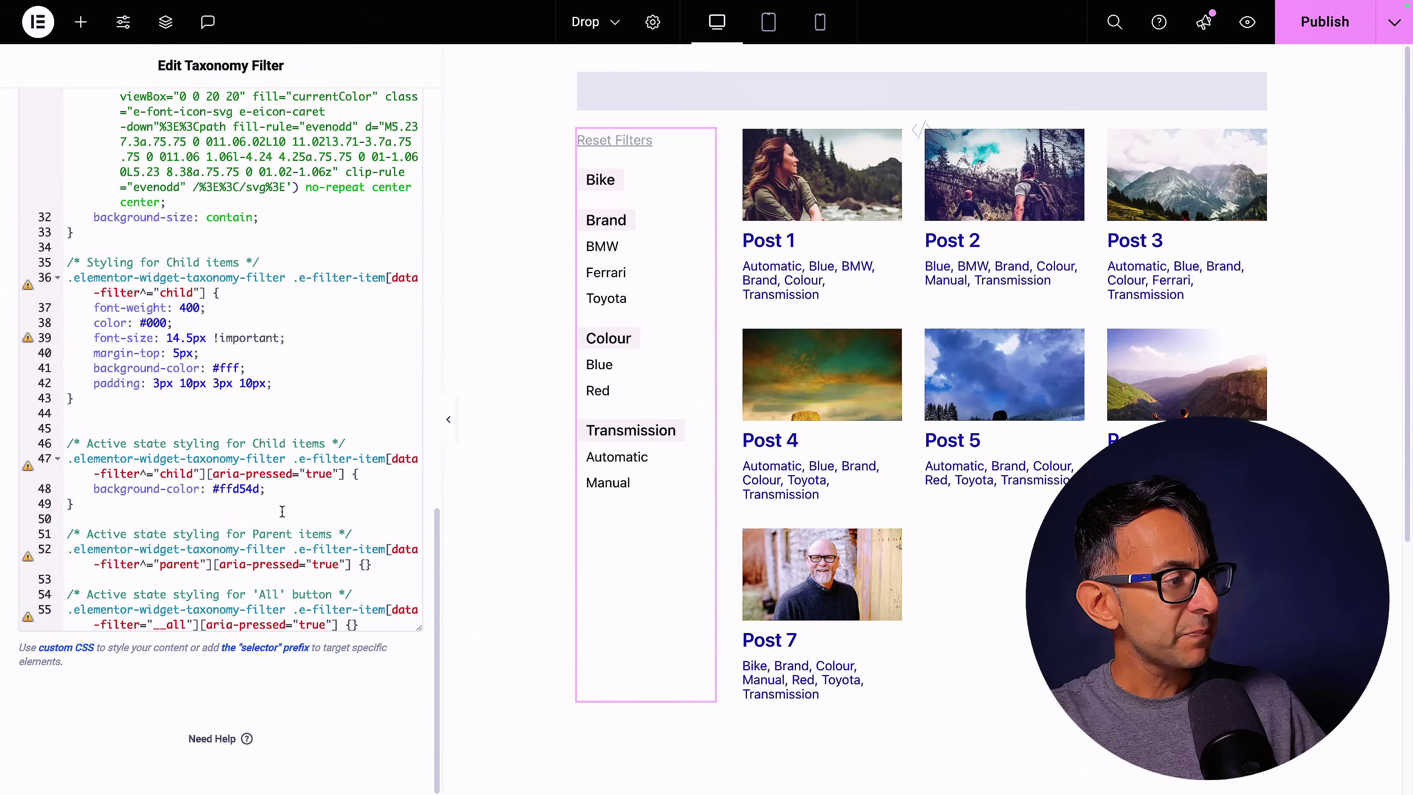
# Paste border-radius:20px; into the parent active-state rule on line 52, then reopen the Navigator.
pyautogui.click(282, 511)
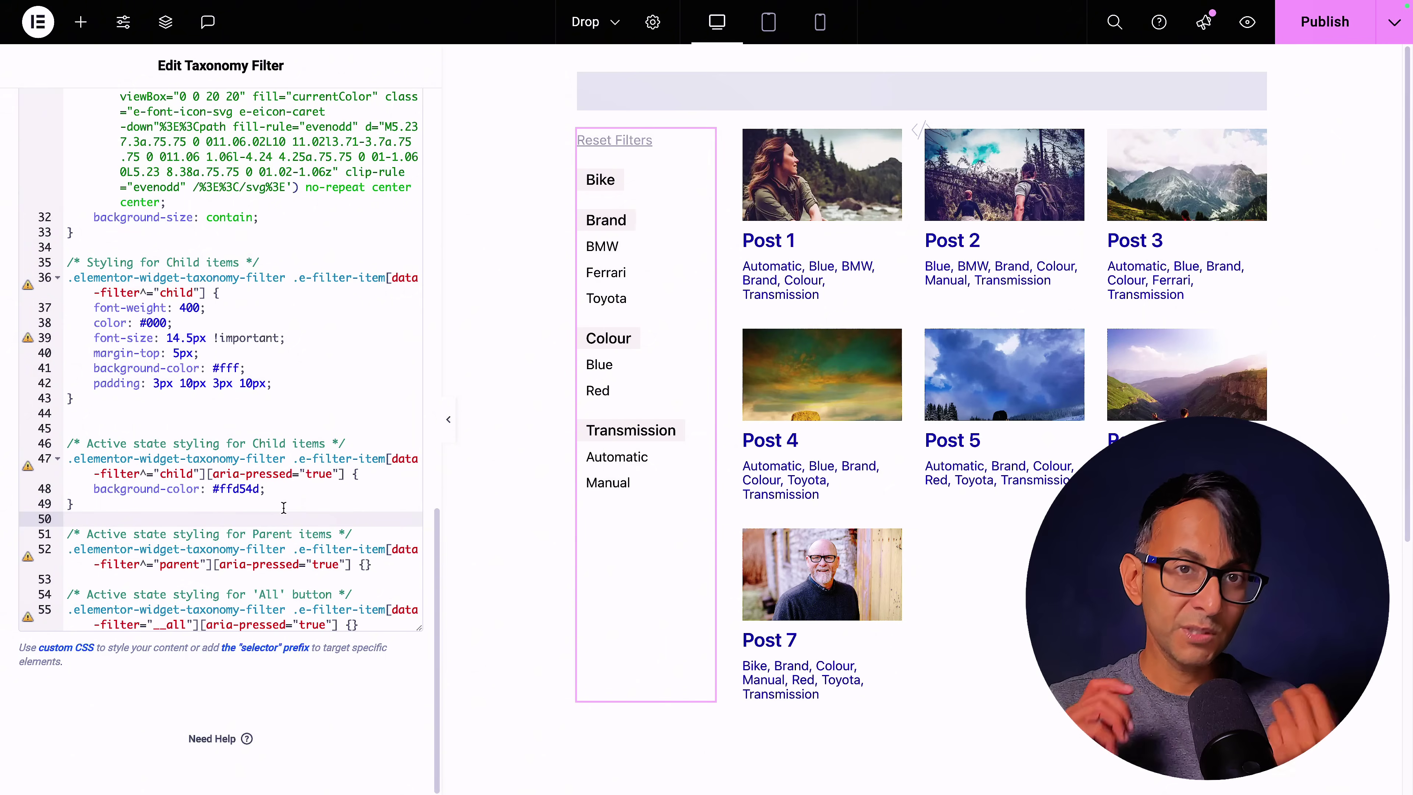
pyautogui.click(241, 498)
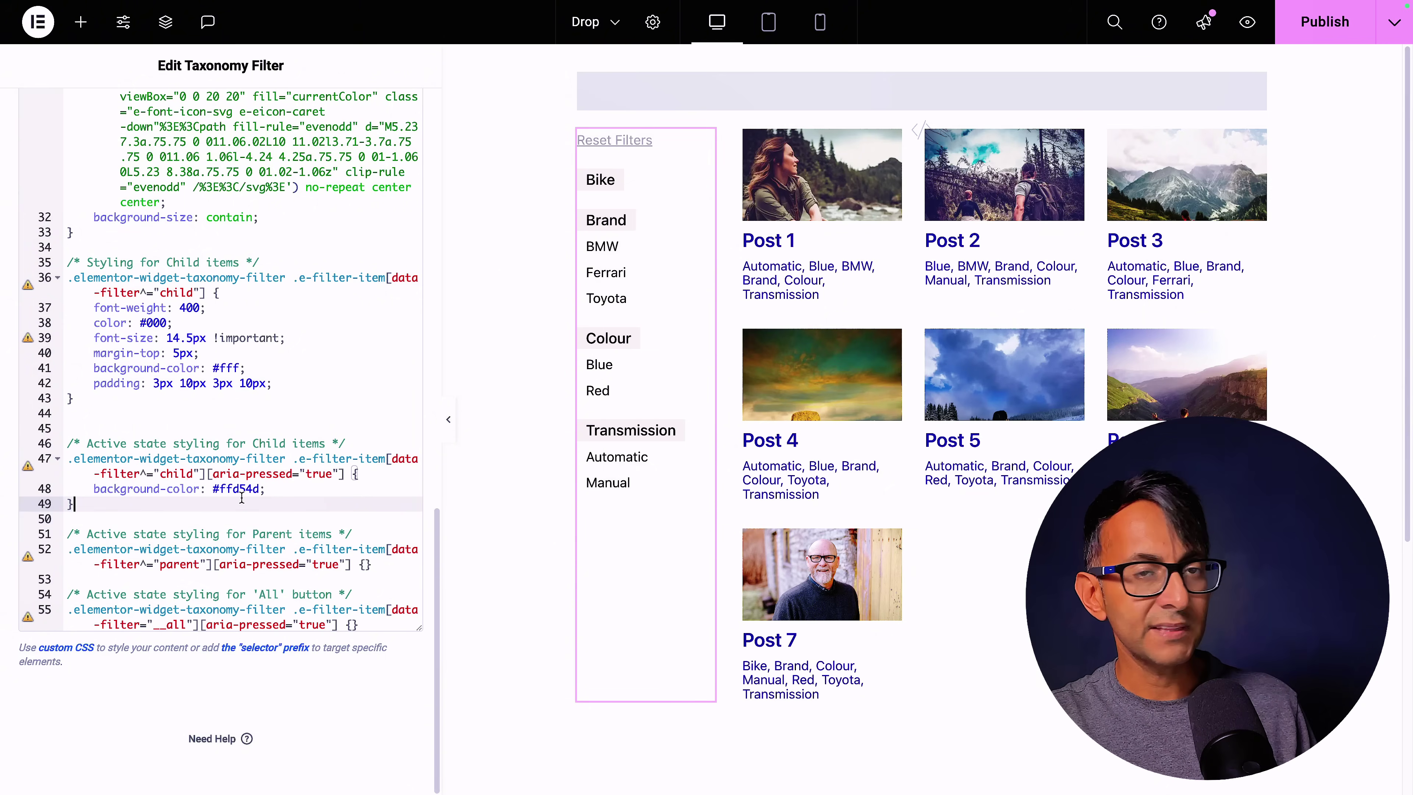
pyautogui.click(297, 580)
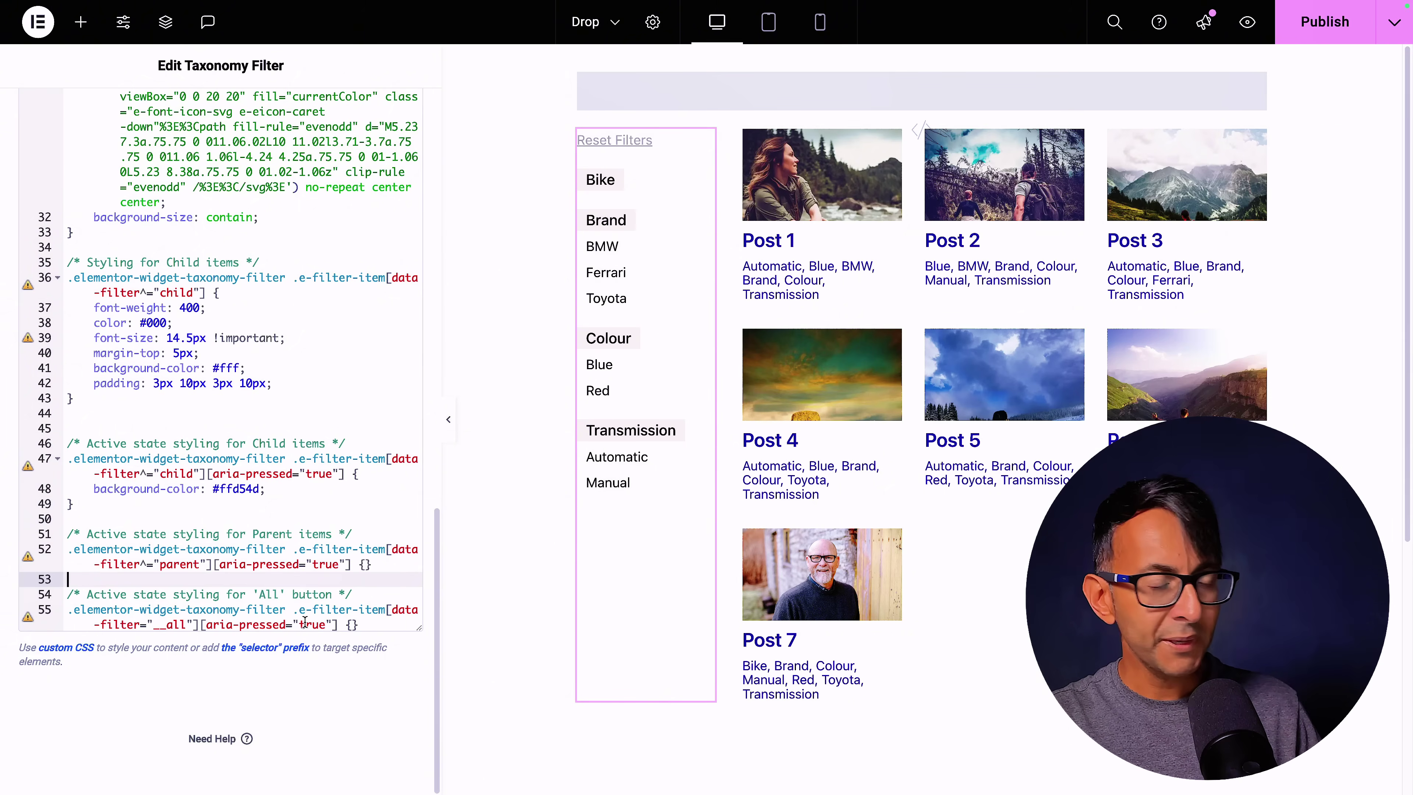
pyautogui.click(365, 564)
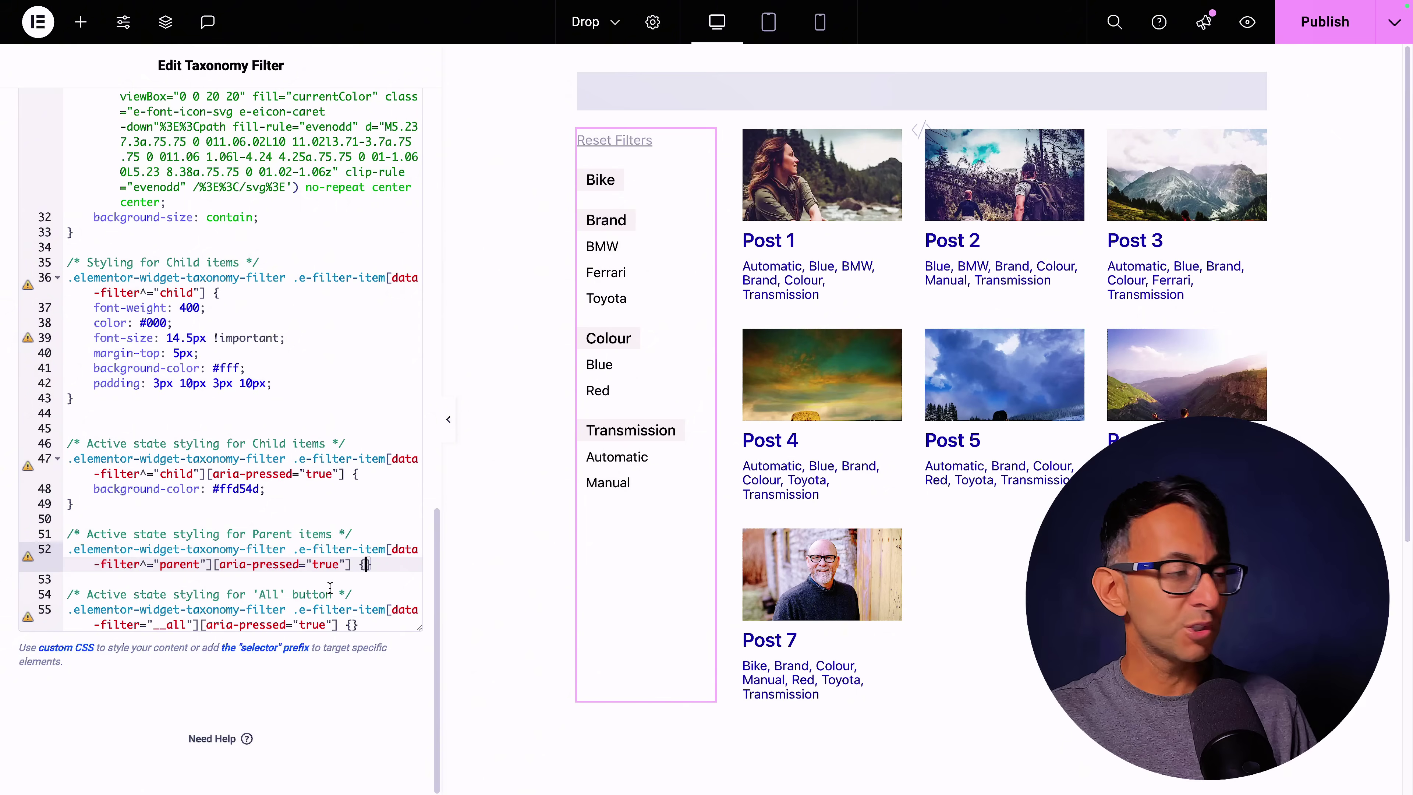
pyautogui.write('border-radius:20px;')
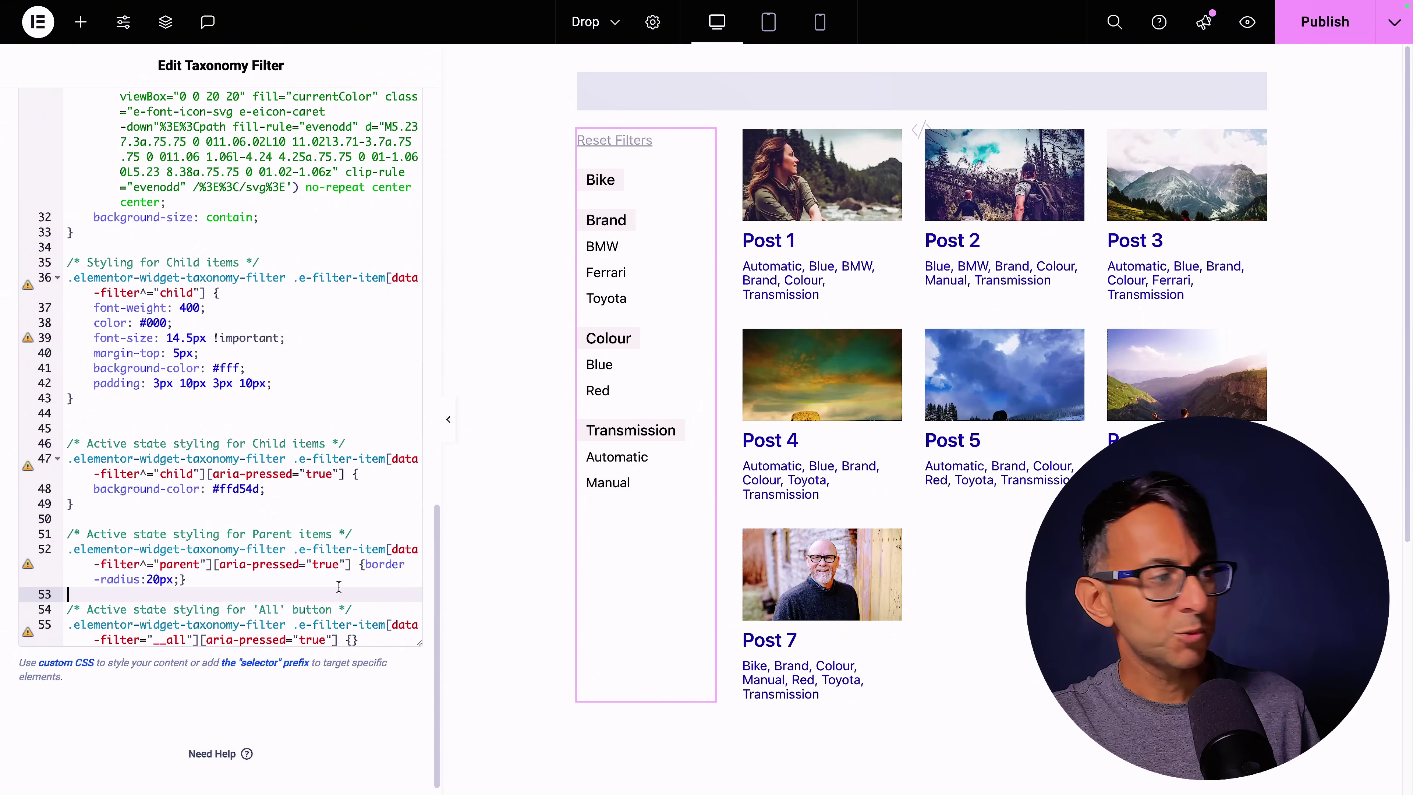
pyautogui.click(236, 591)
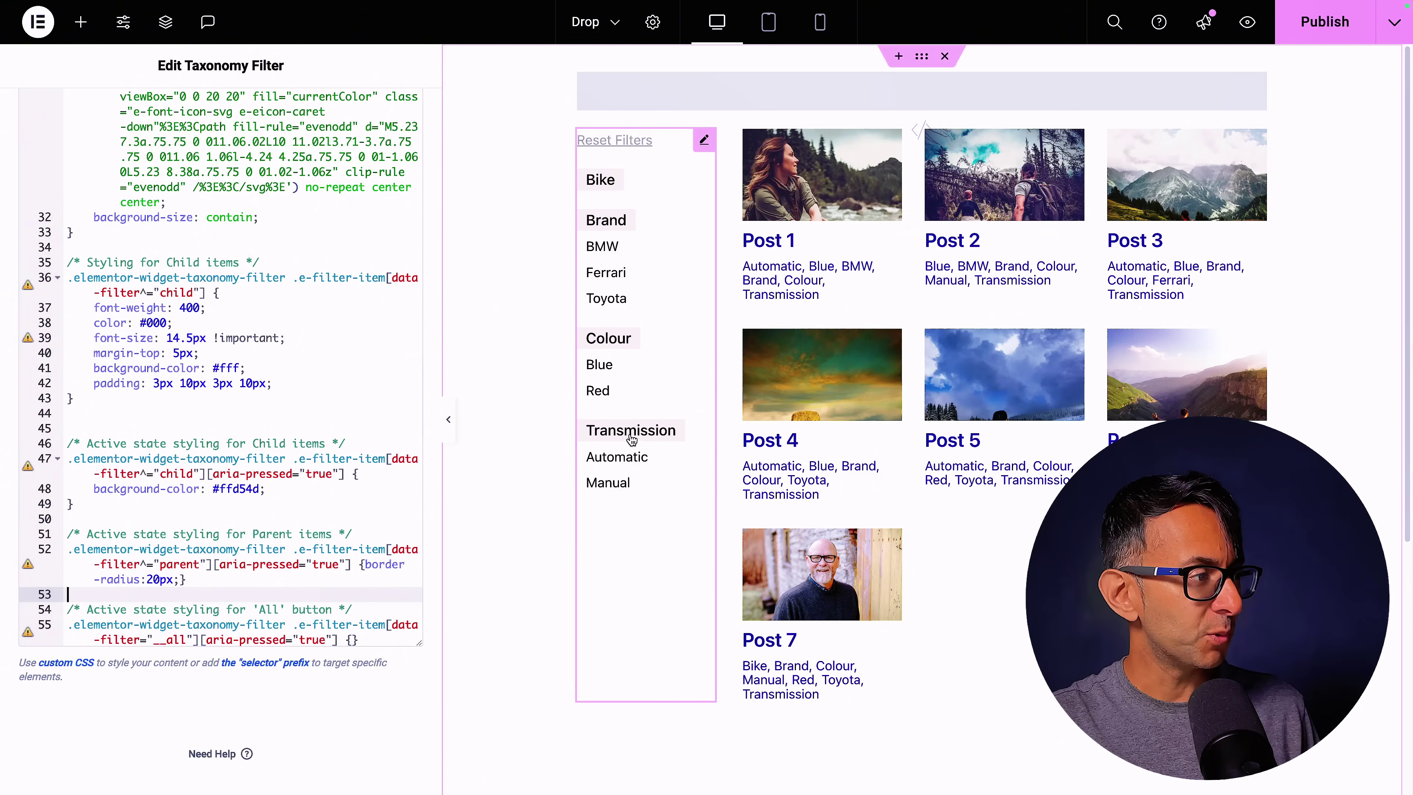
pyautogui.scroll(10, 223, 390)
pyautogui.click(165, 22)
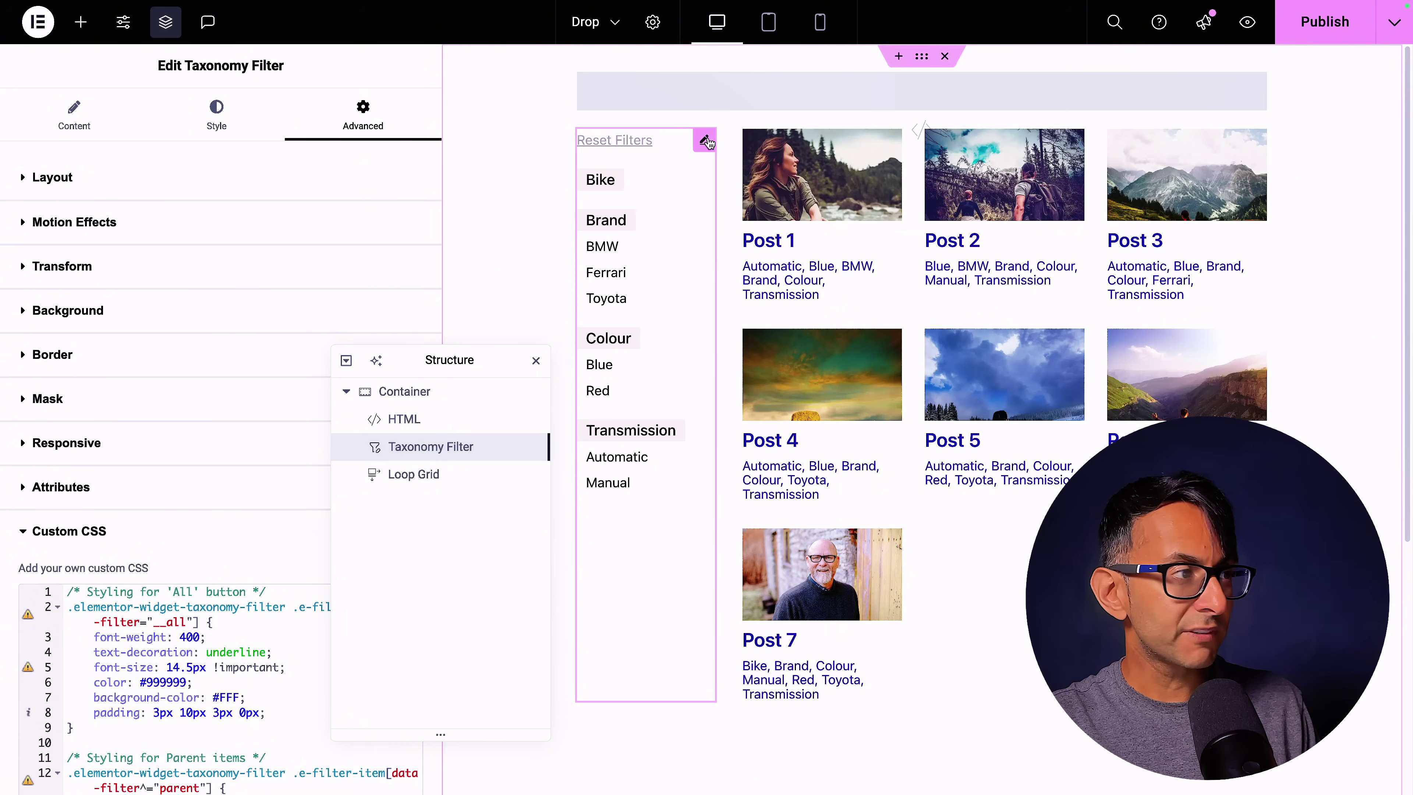
pyautogui.click(68, 125)
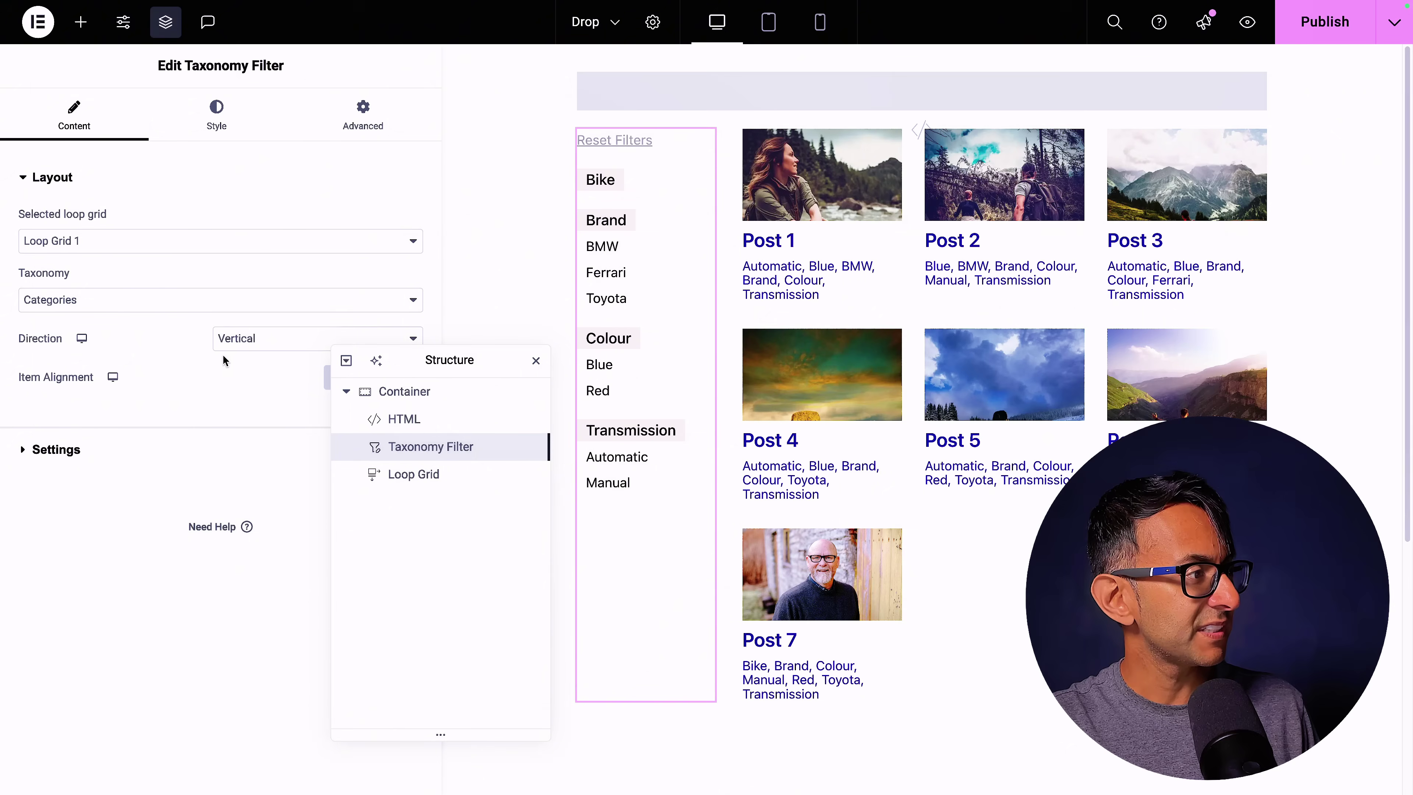
pyautogui.moveTo(389, 359); pyautogui.dragTo(786, 319)
pyautogui.click(336, 340)
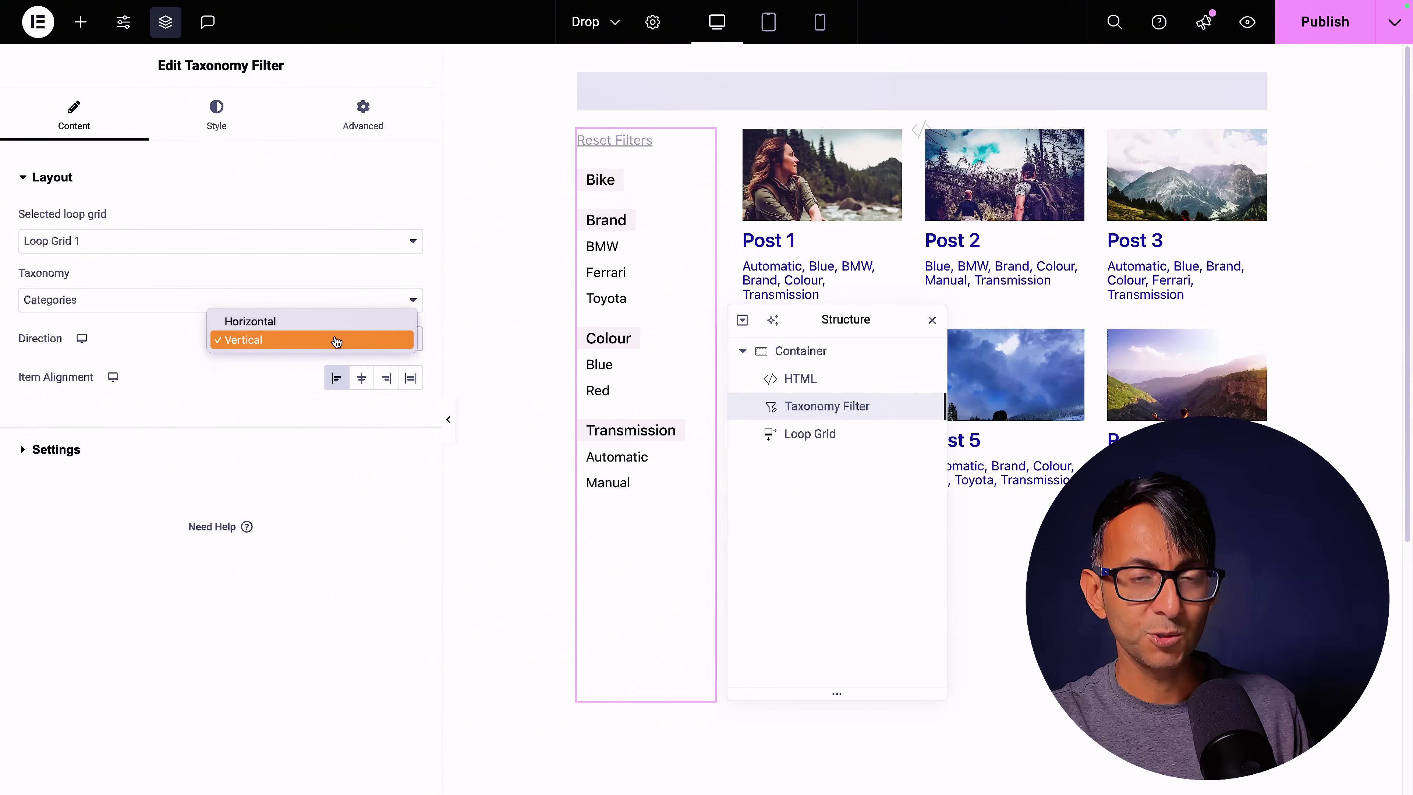
pyautogui.click(336, 340)
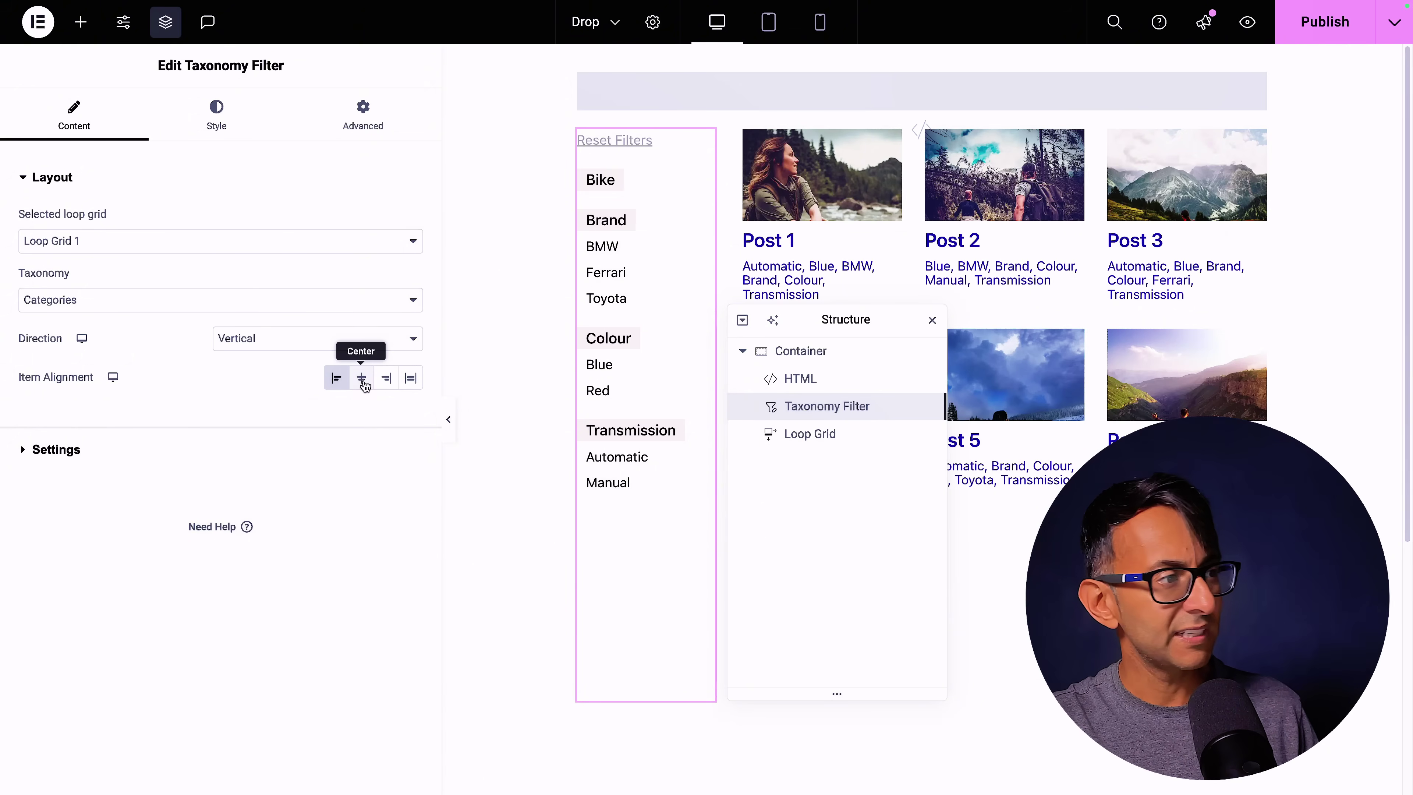
pyautogui.click(363, 380)
pyautogui.click(337, 380)
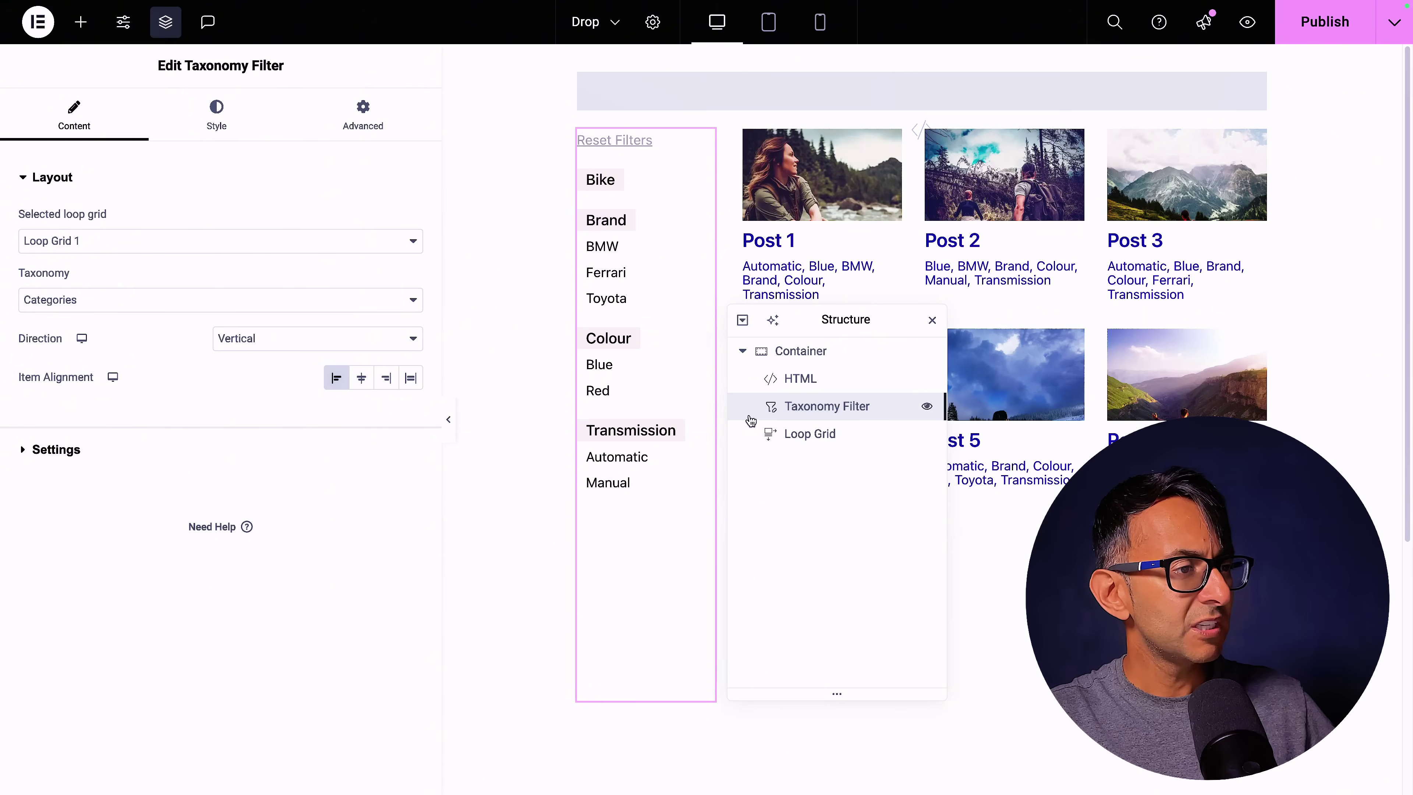
pyautogui.click(366, 122)
# Re-expand the custom CSS and place the caret after the parent margin-top value.
pyautogui.scroll(-6, 305, 440)
pyautogui.click(237, 663)
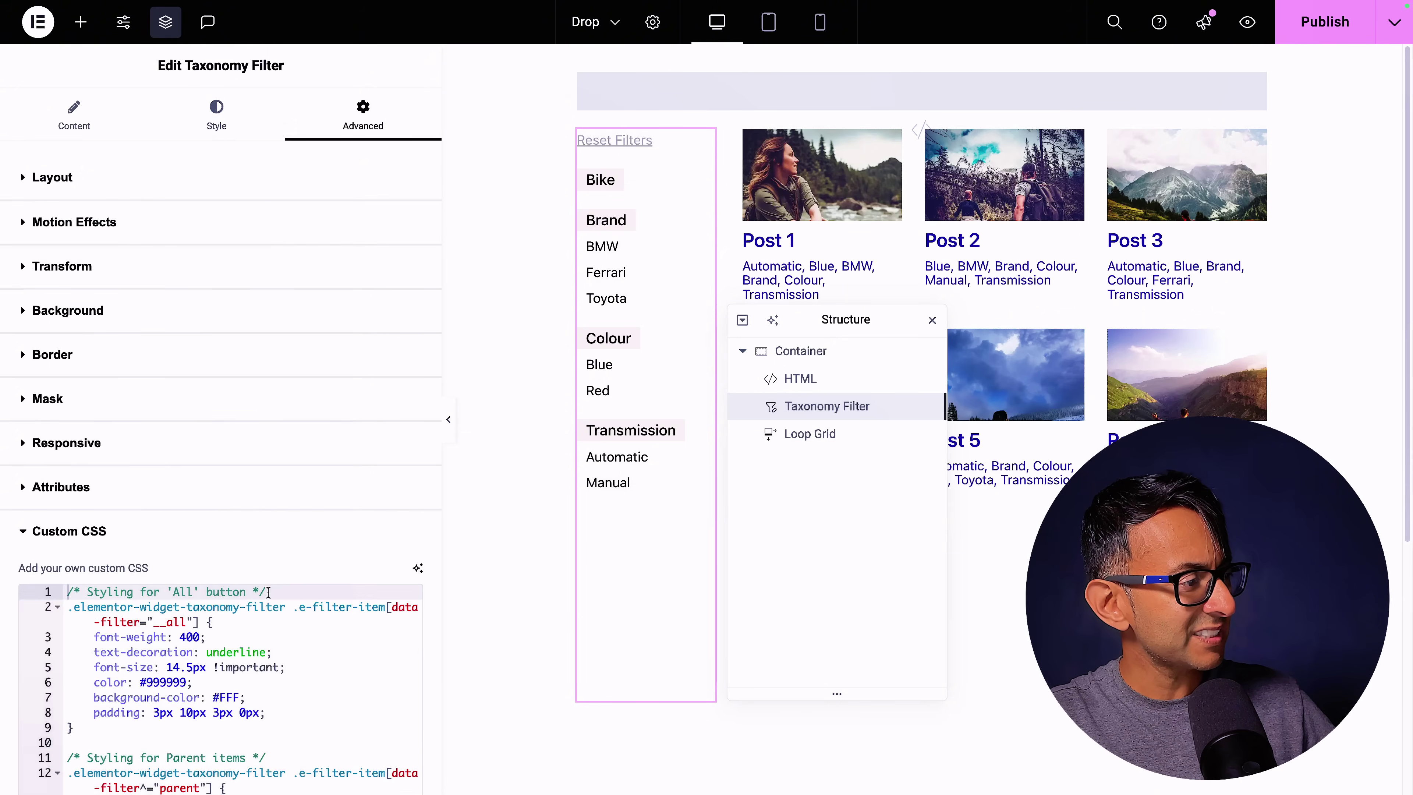
pyautogui.click(331, 393)
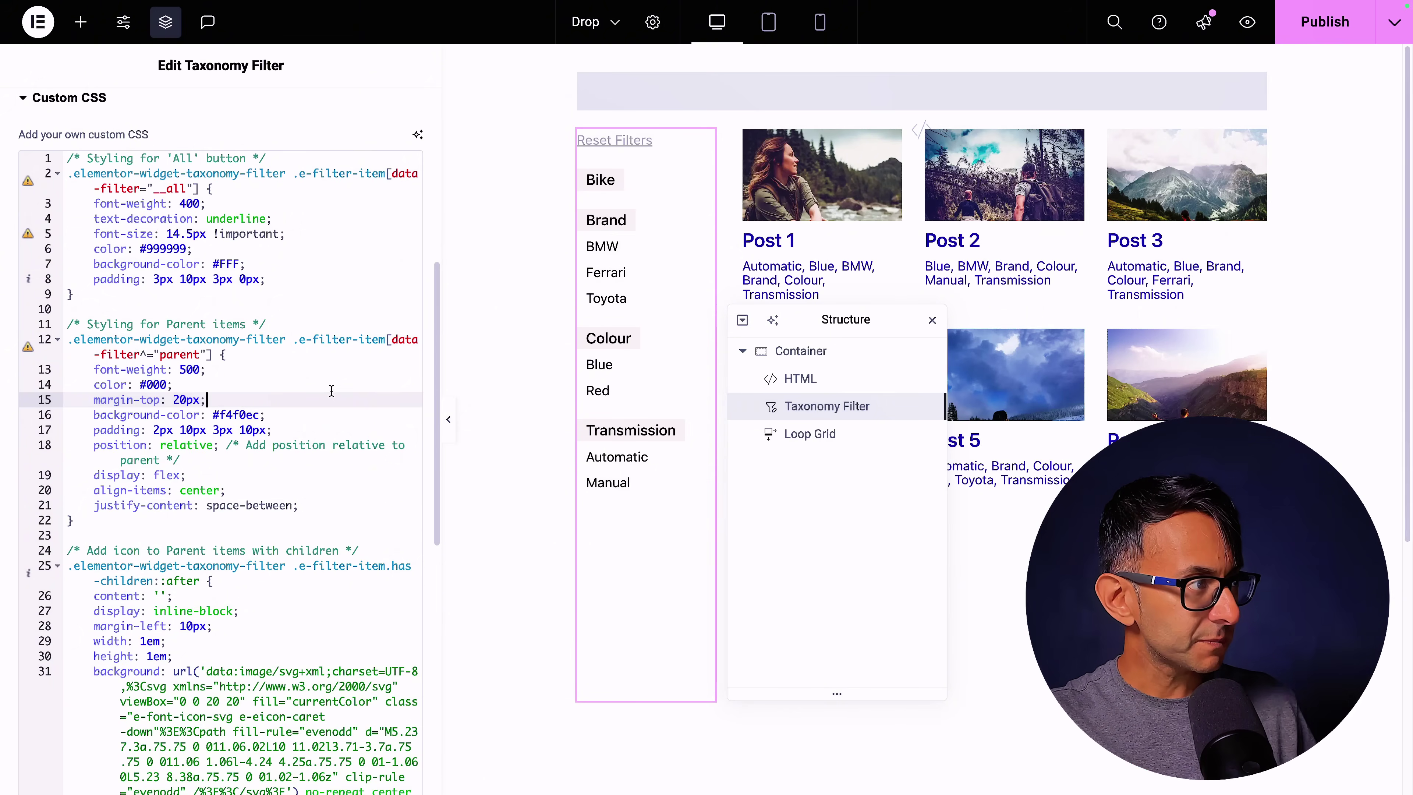
# Review the filter's Style settings: item typography and the Active and Normal item states.
pyautogui.scroll(8, 331, 391)
pyautogui.click(216, 116)
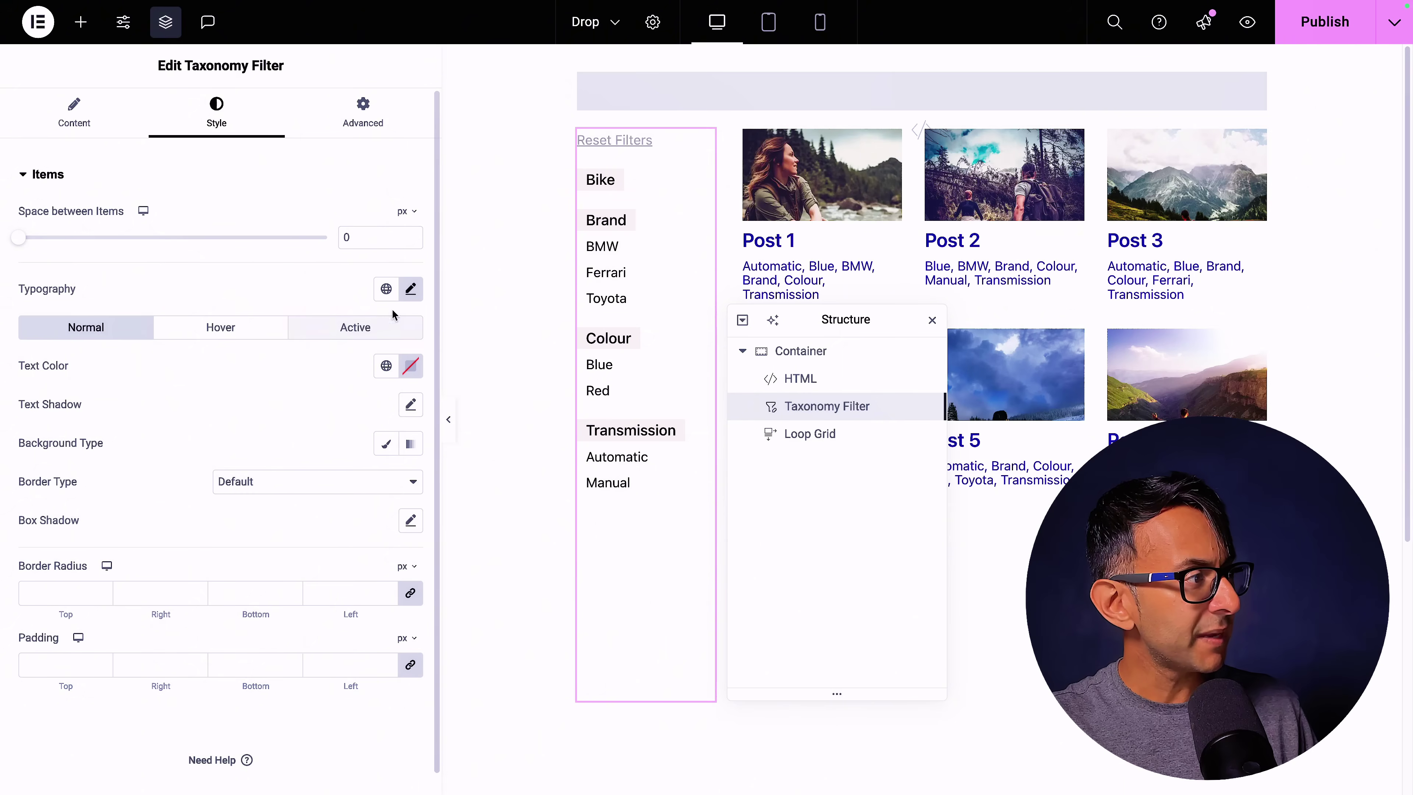
pyautogui.click(412, 291)
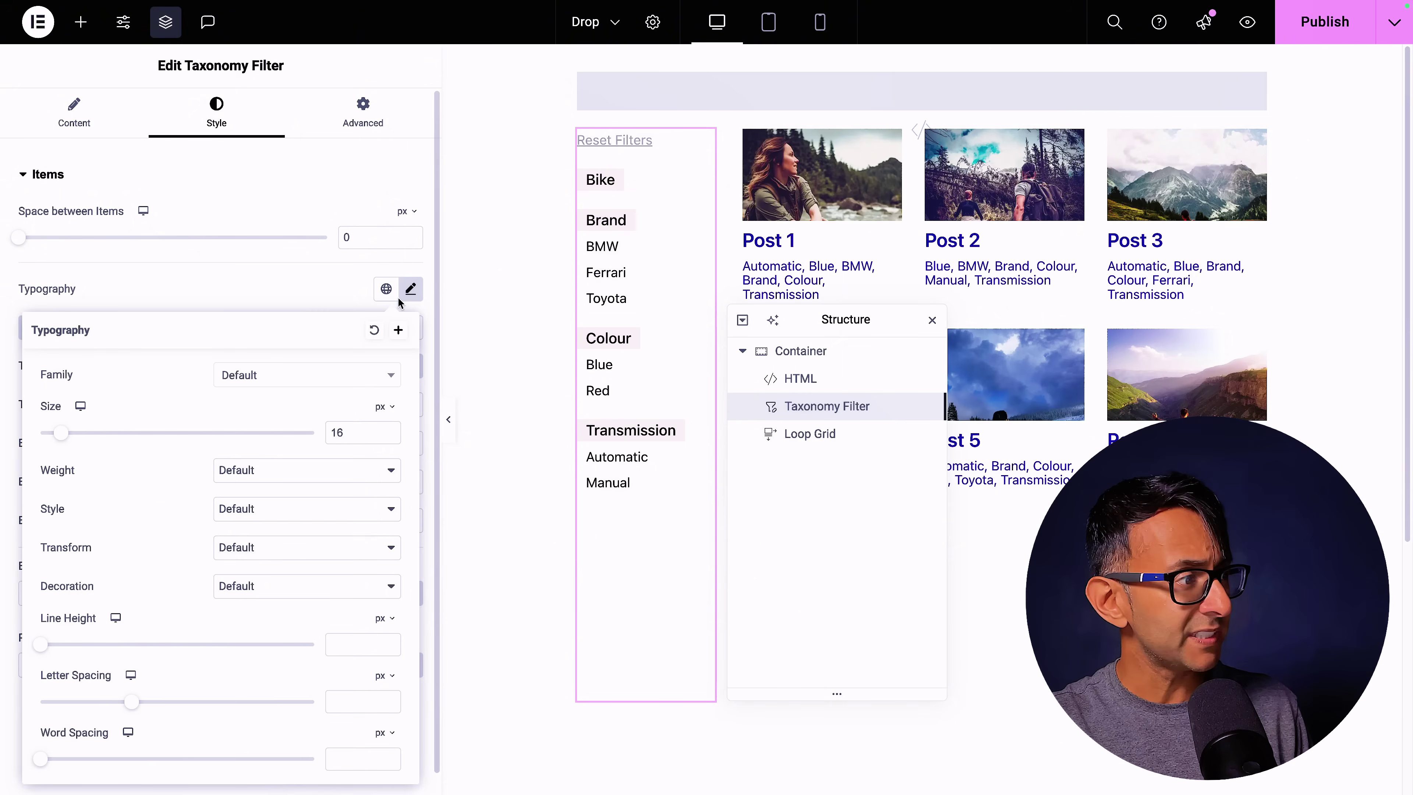
pyautogui.click(312, 302)
pyautogui.scroll(-1, 314, 306)
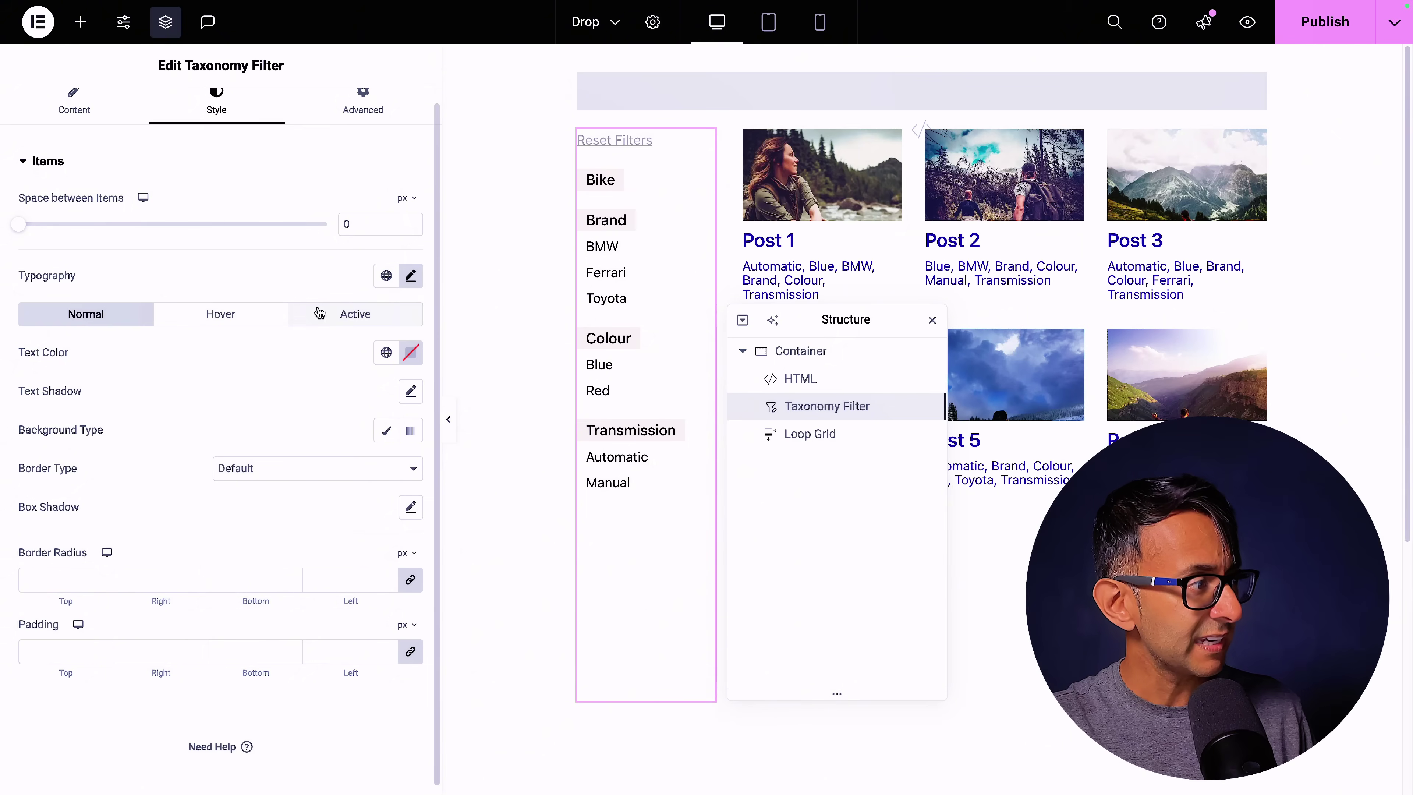
pyautogui.click(316, 319)
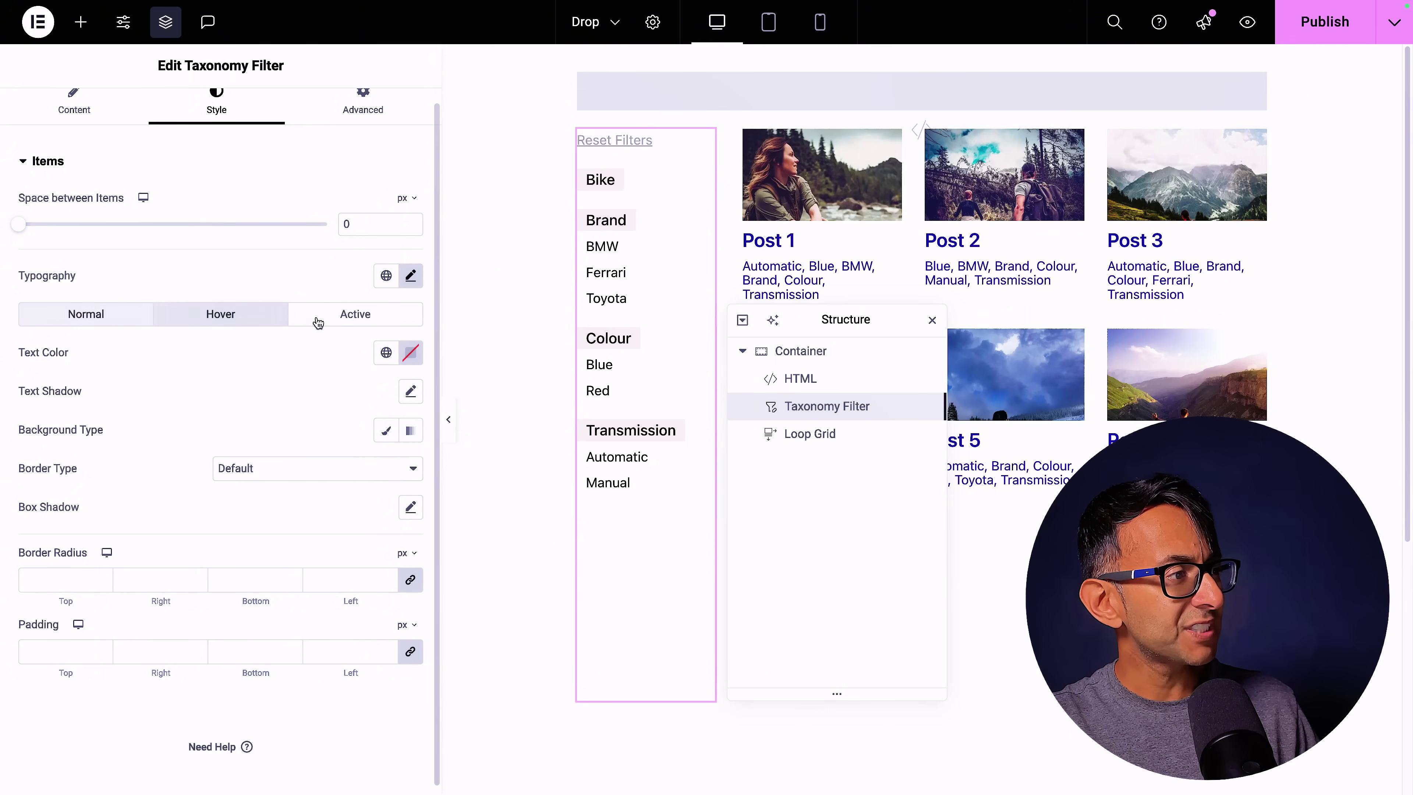
pyautogui.click(115, 315)
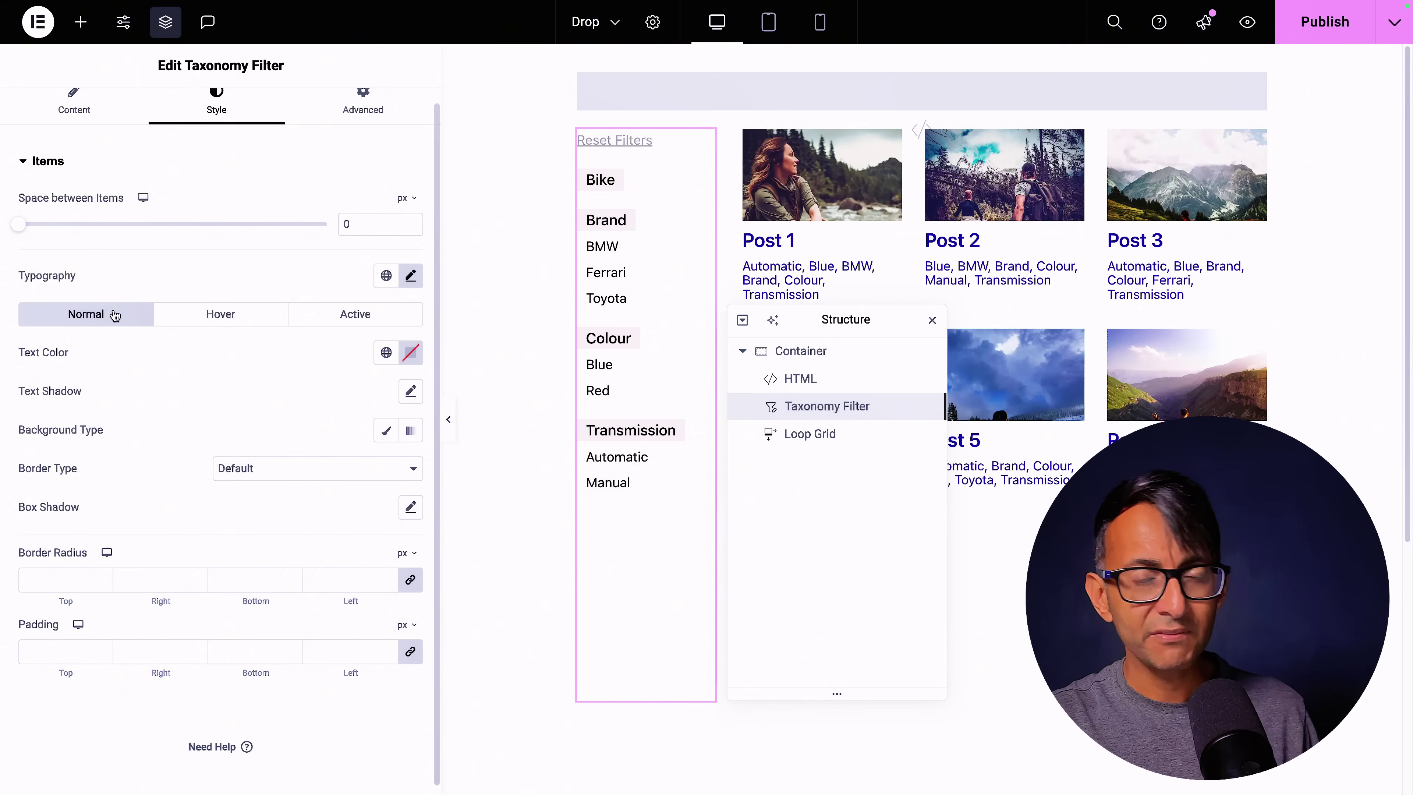
# Expand the Taxonomy Filter's Custom CSS under the Advanced settings.
pyautogui.click(366, 114)
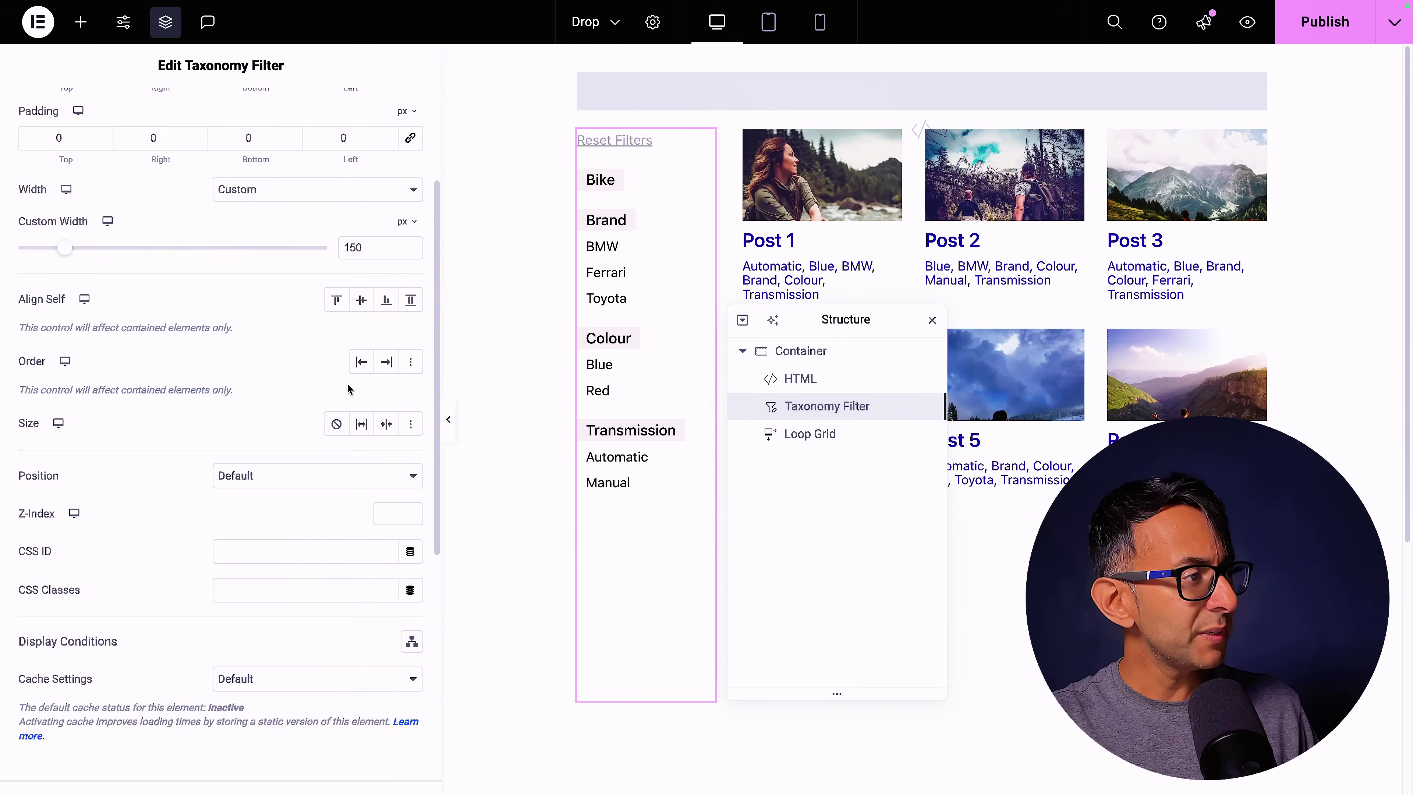
pyautogui.scroll(-5, 347, 389)
pyautogui.click(167, 661)
pyautogui.scroll(-5, 297, 564)
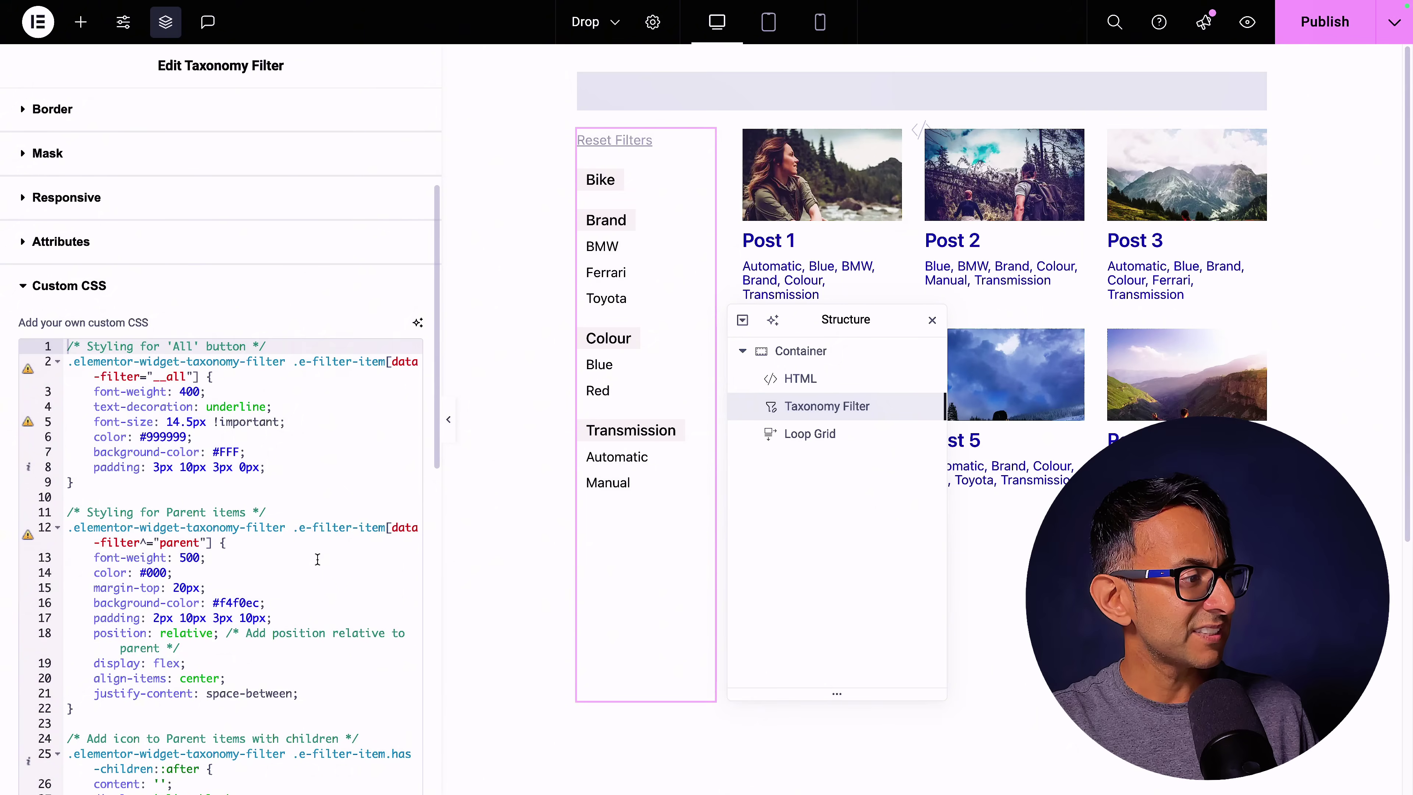
pyautogui.scroll(-10, 317, 560)
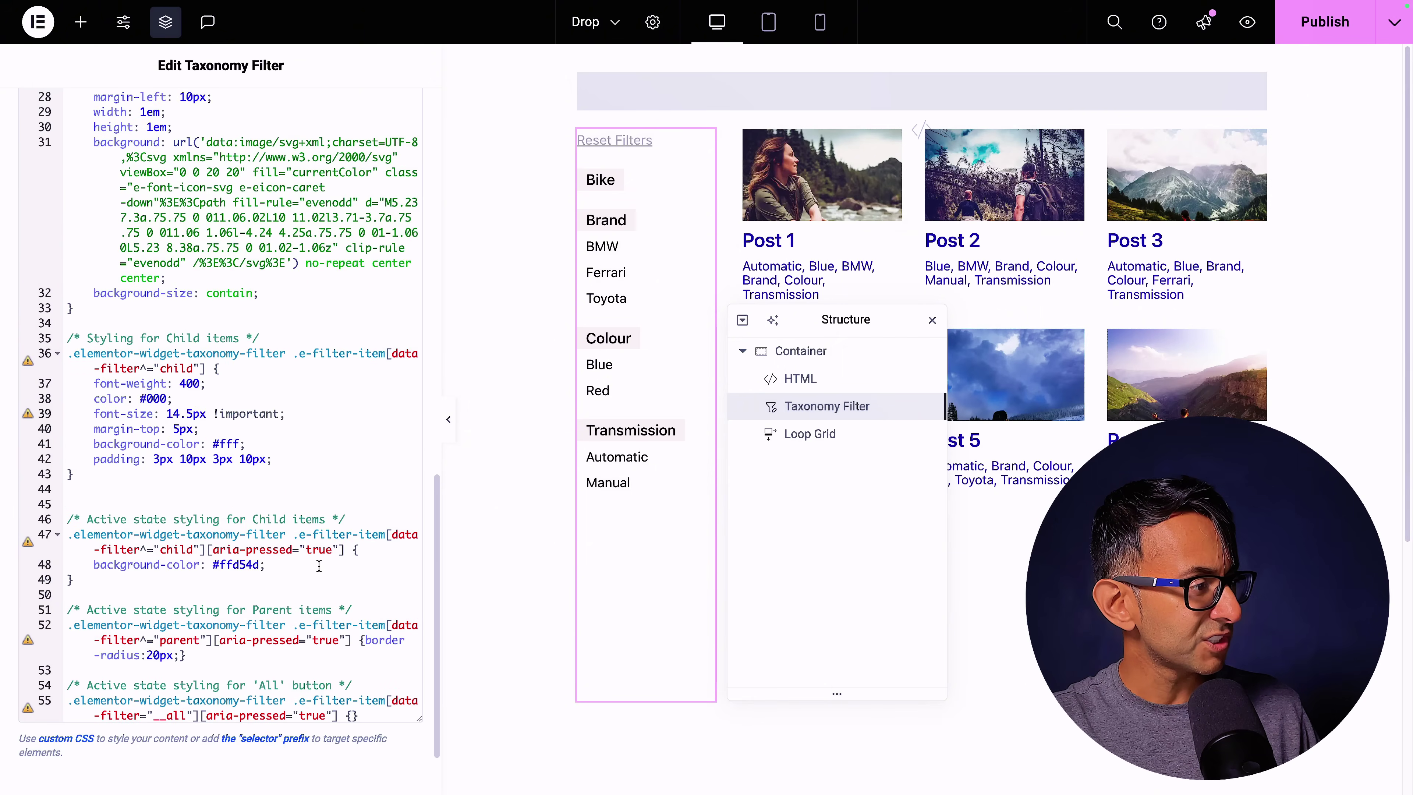
pyautogui.moveTo(92, 404); pyautogui.dragTo(304, 407)
pyautogui.click(311, 409)
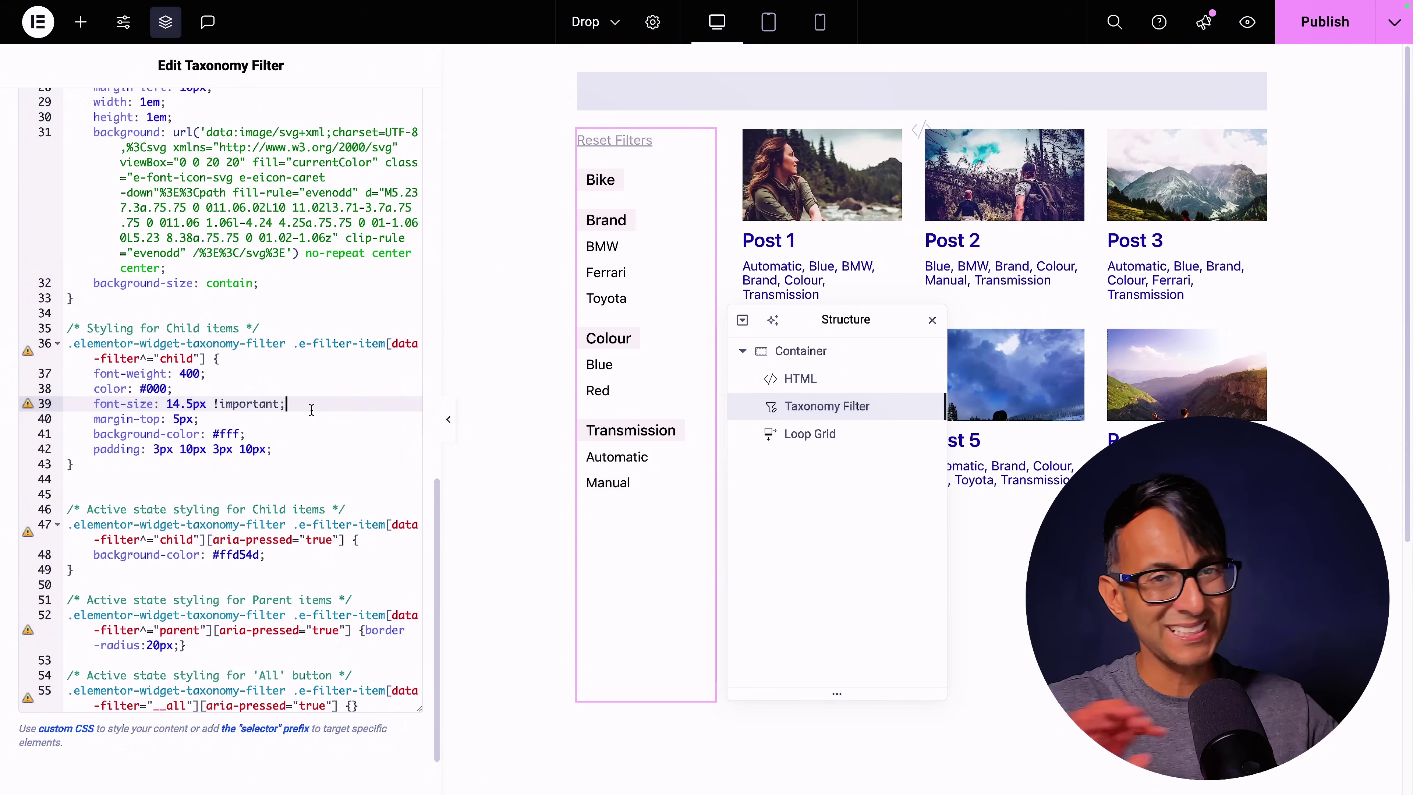
pyautogui.scroll(5, 312, 409)
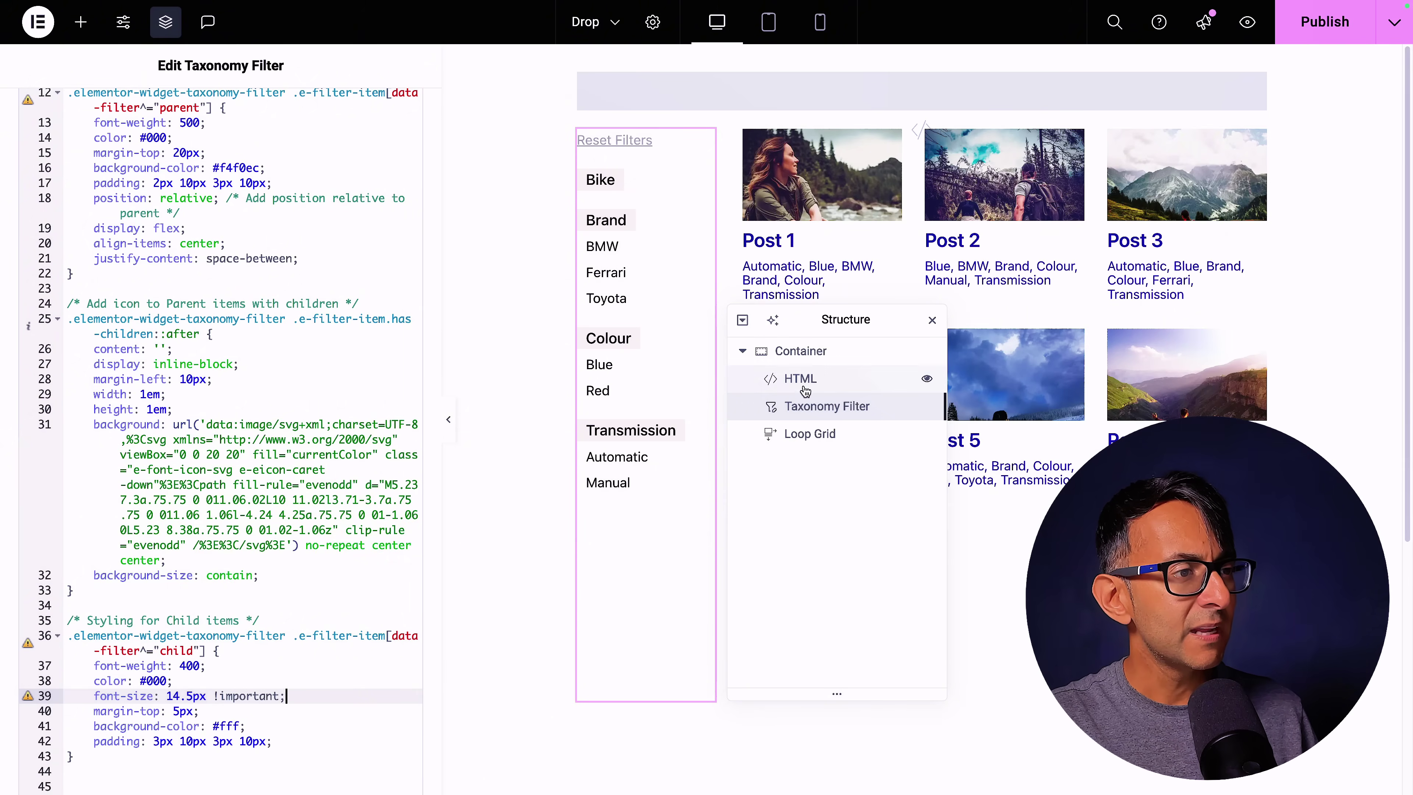
# Scroll through the HTML widget's jQuery script that hides child filters and toggles parents.
pyautogui.click(801, 378)
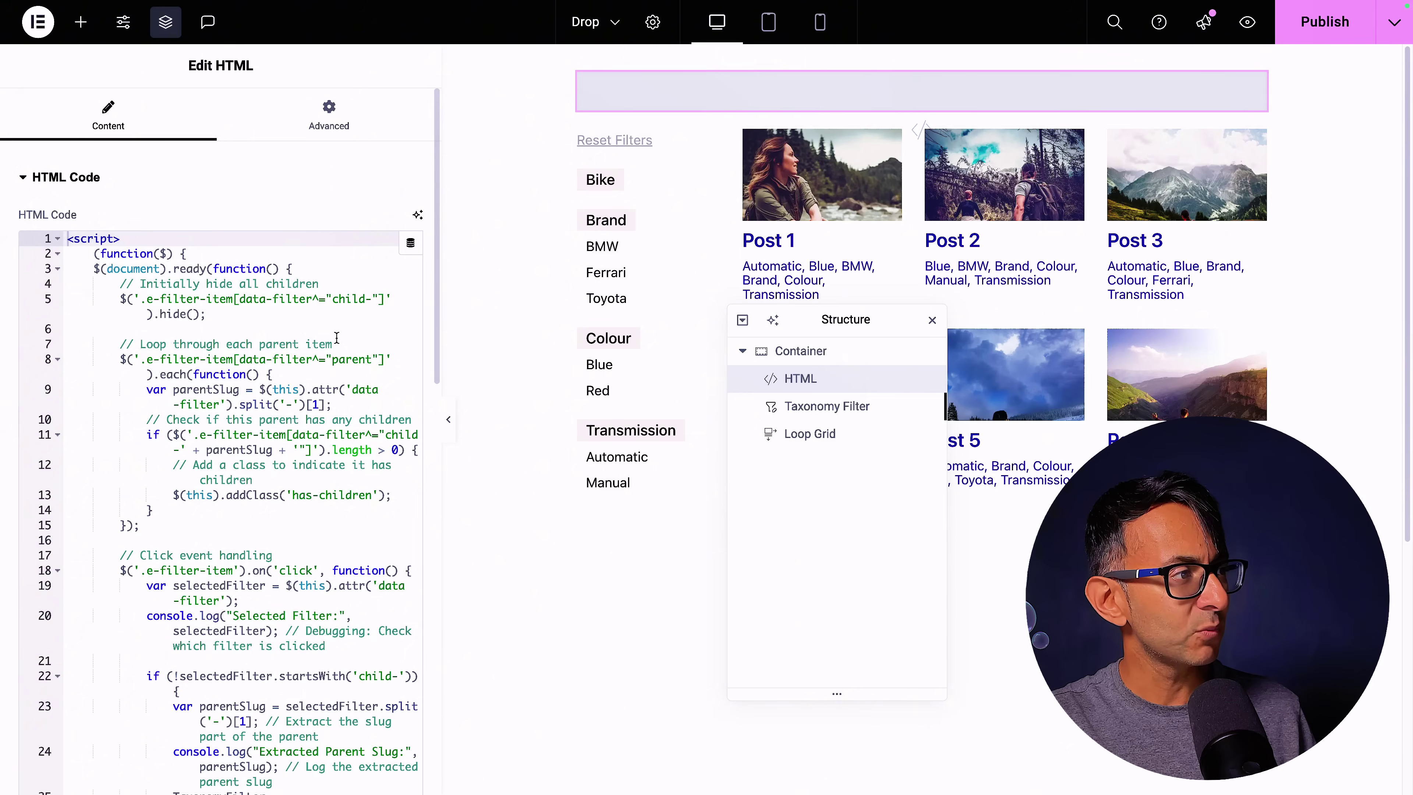
pyautogui.click(367, 333)
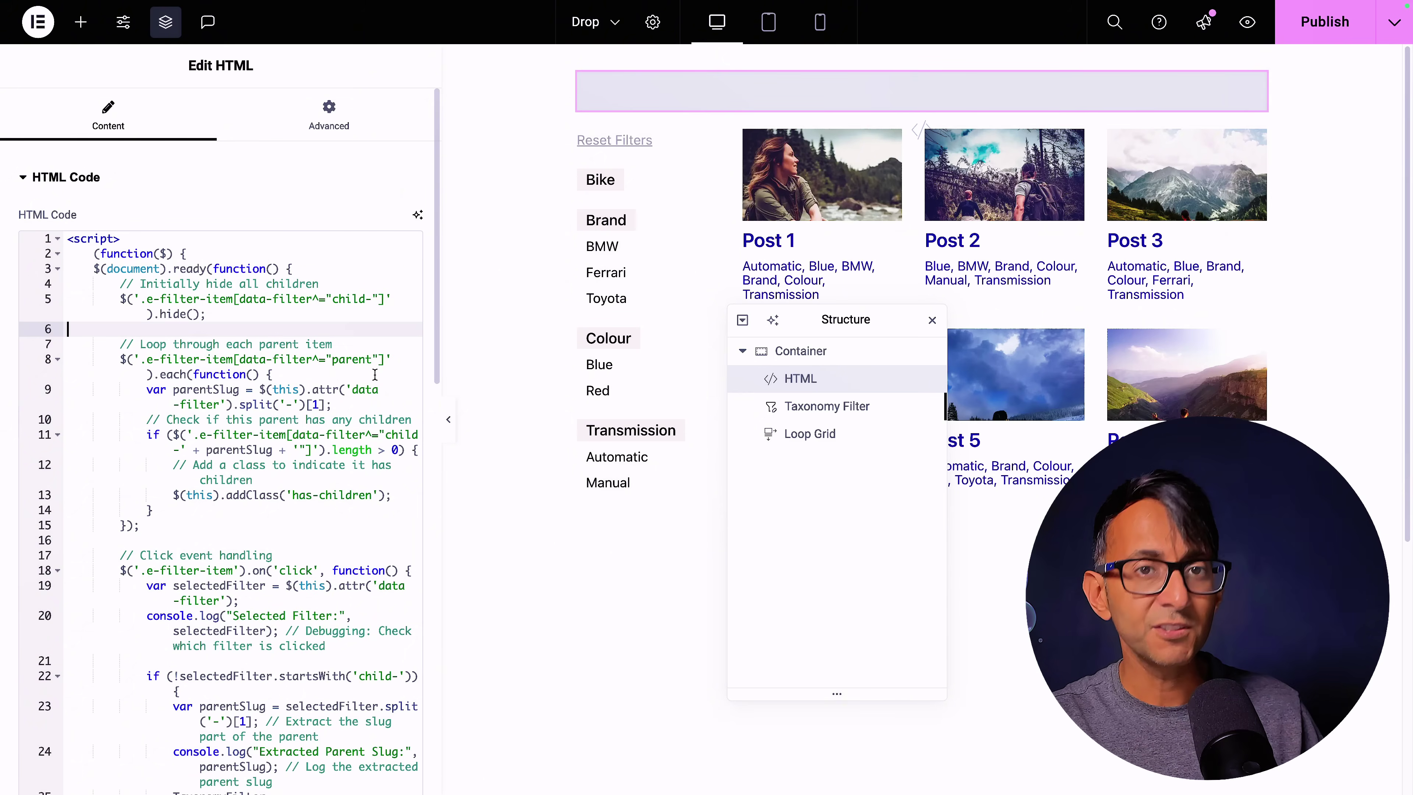
pyautogui.scroll(-7, 375, 373)
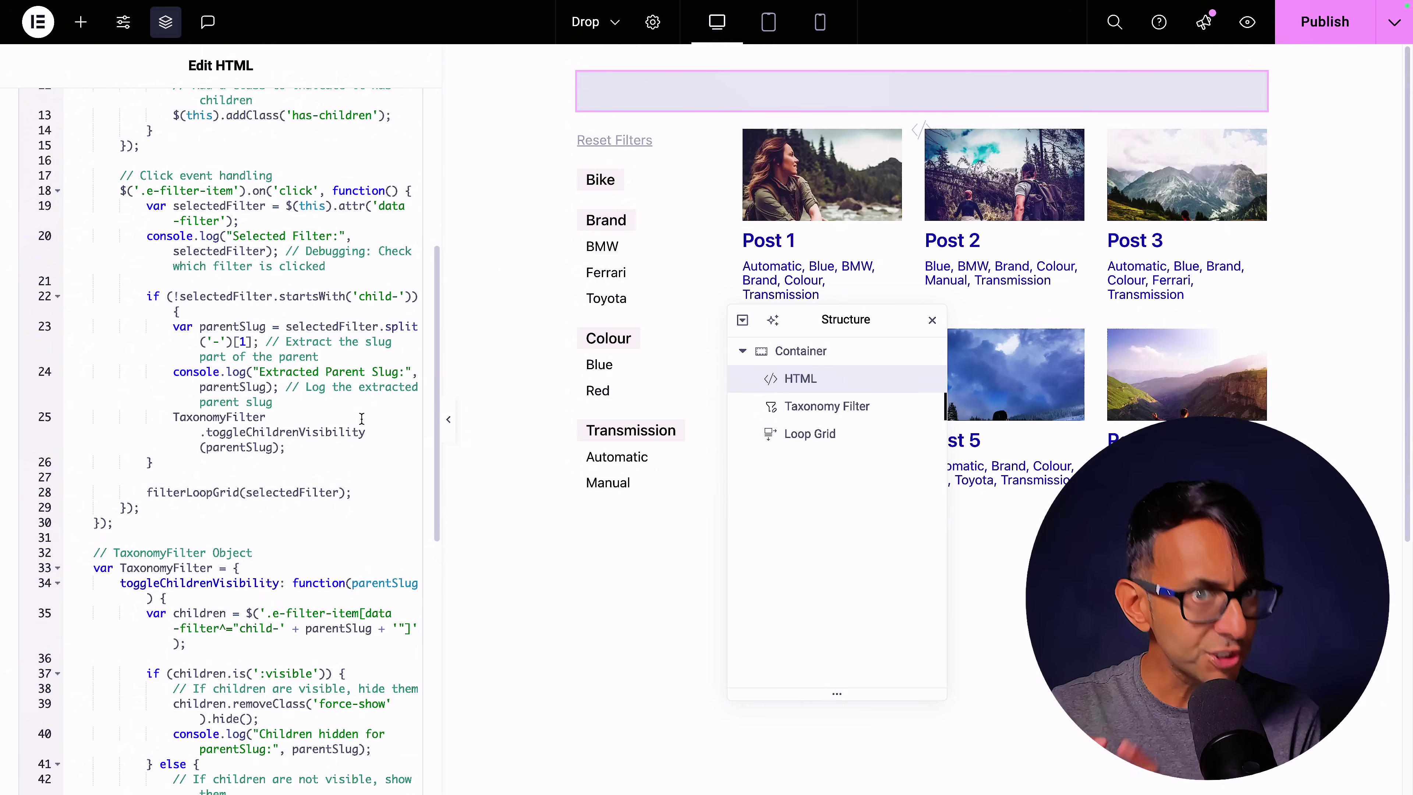
pyautogui.scroll(-10, 362, 418)
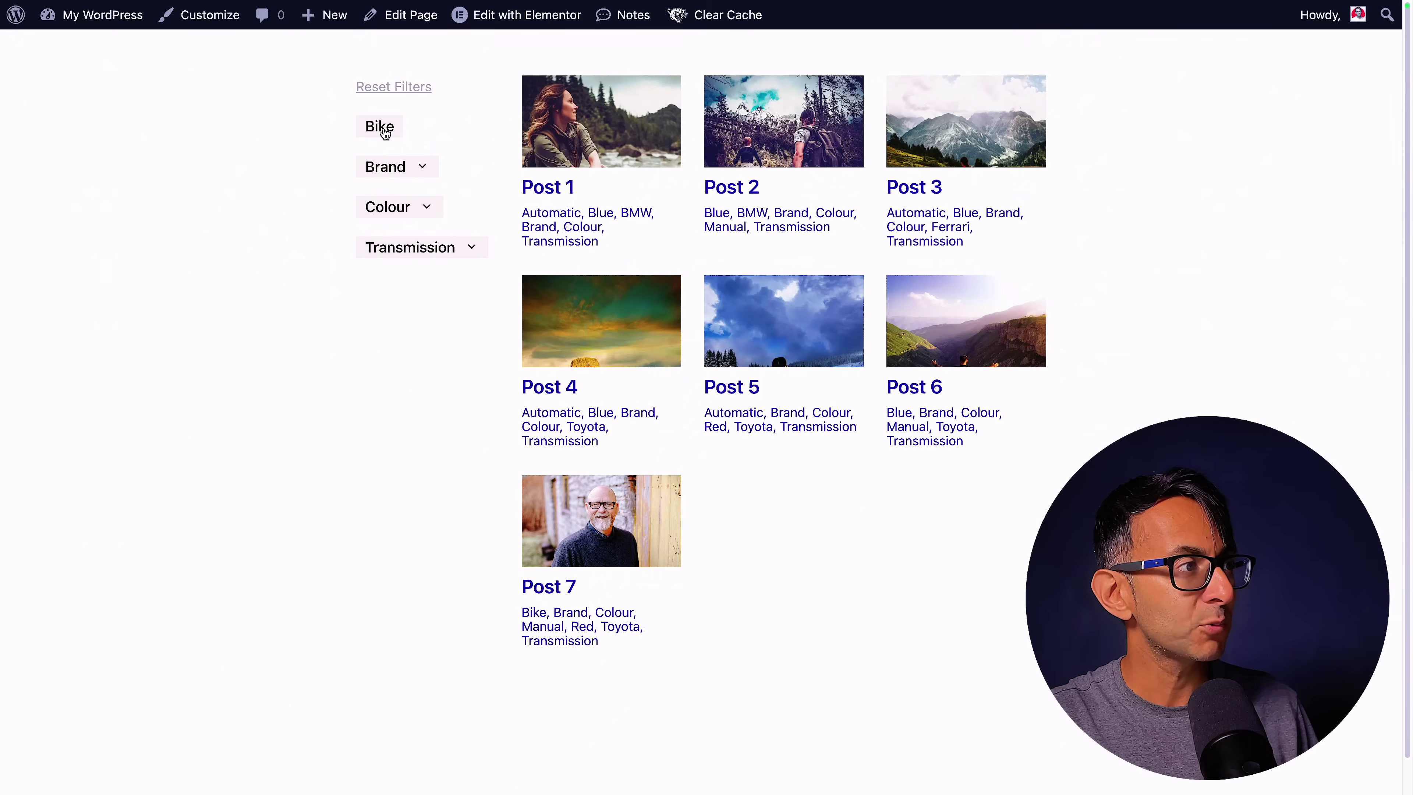
# Toggle Bike on and off, filter by Manual under Transmission, then expand Brand.
pyautogui.click(385, 132)
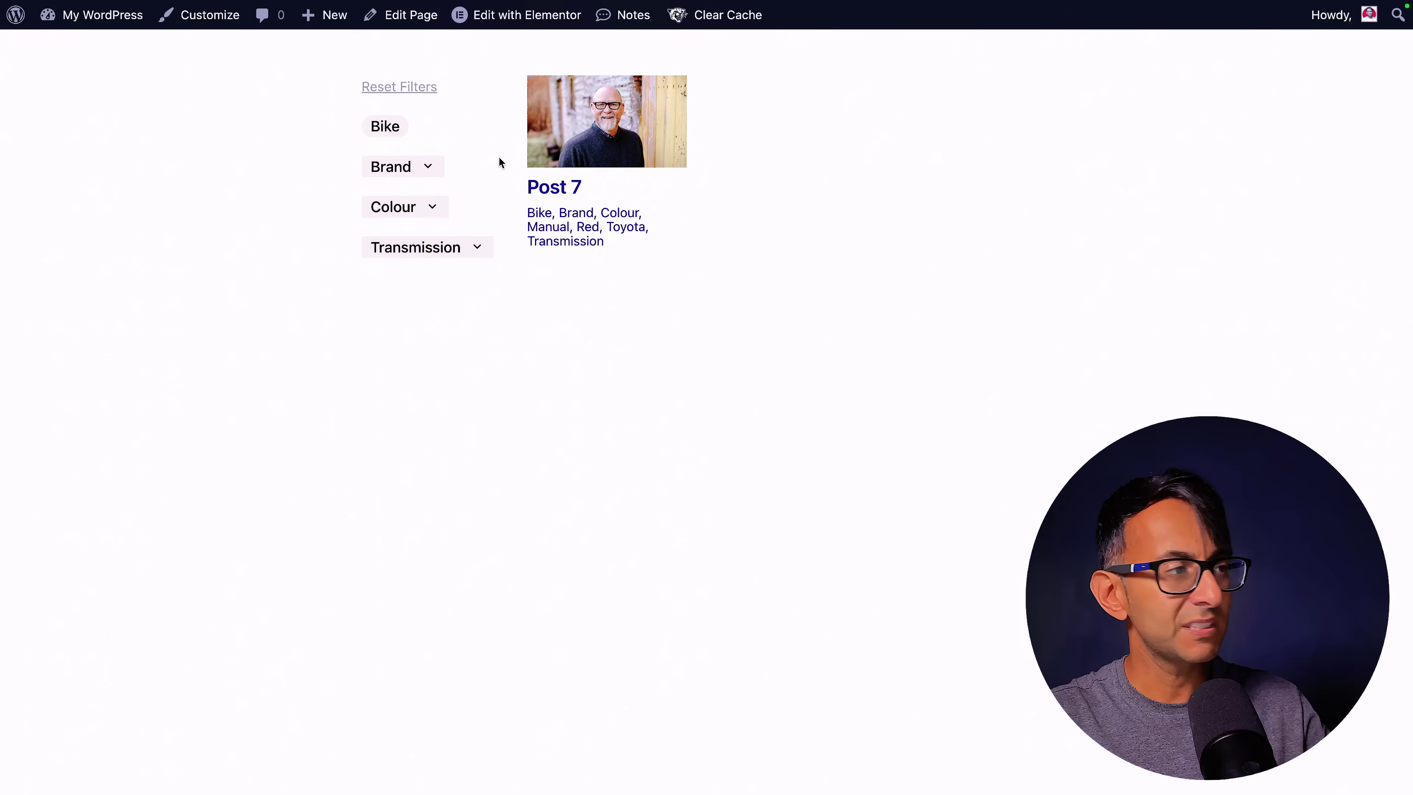
pyautogui.click(392, 134)
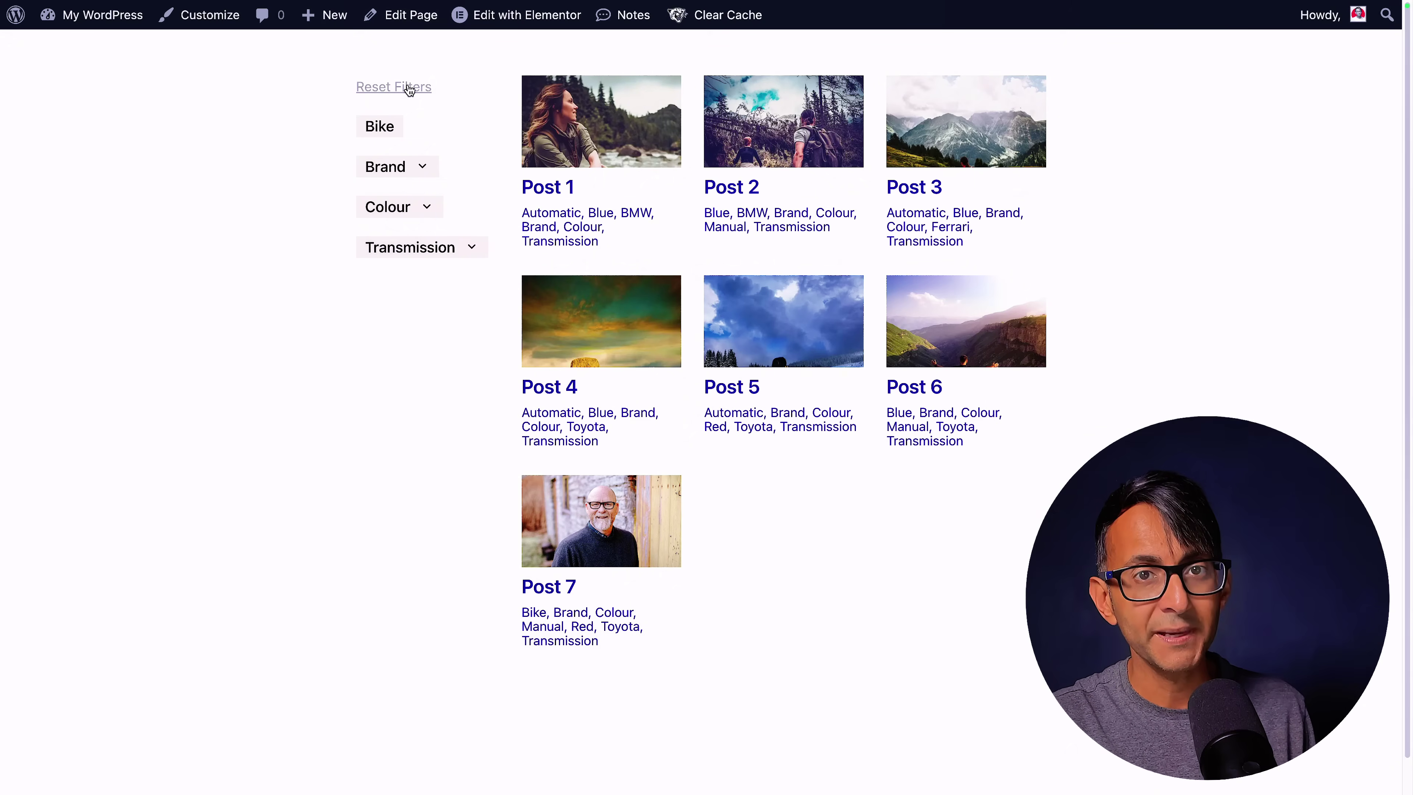
pyautogui.click(464, 248)
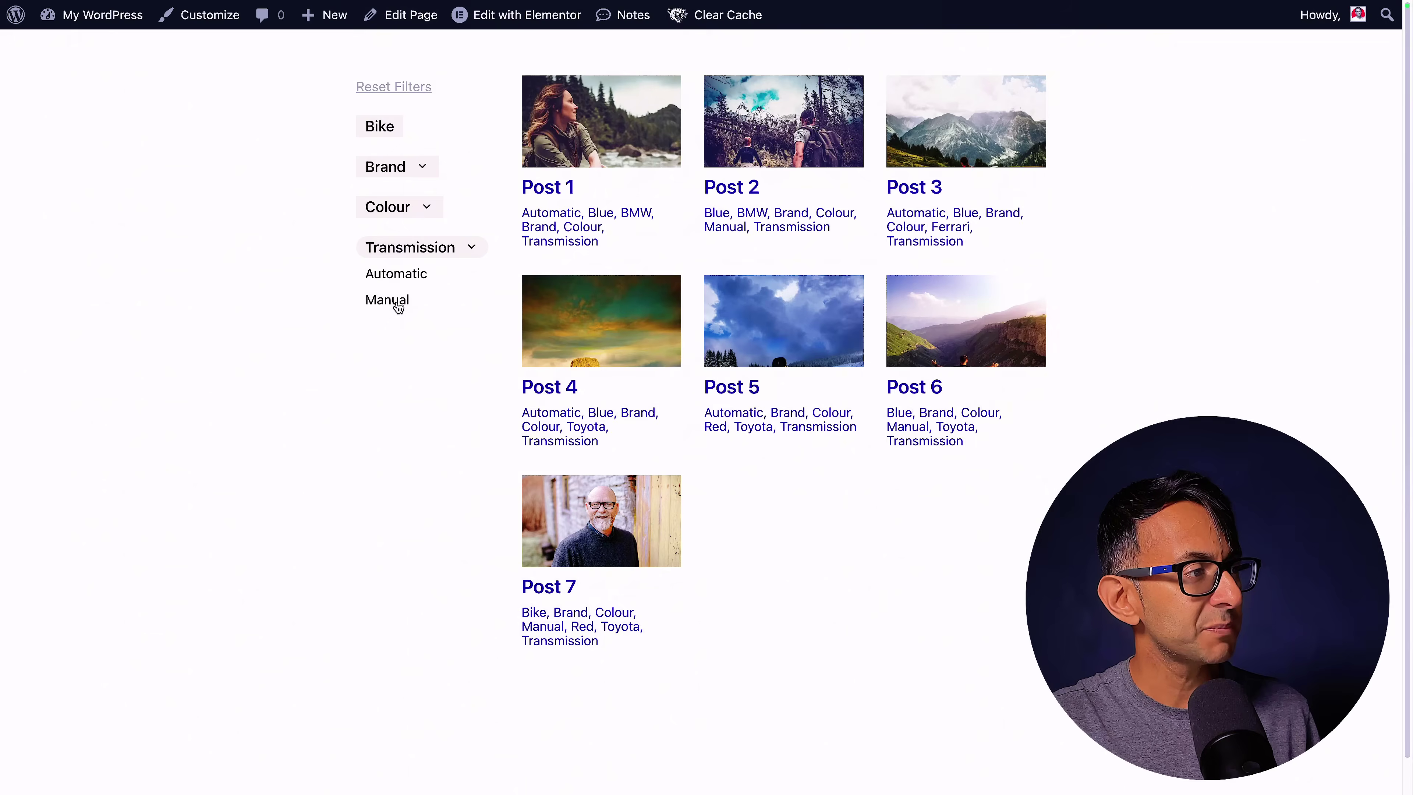
pyautogui.click(397, 303)
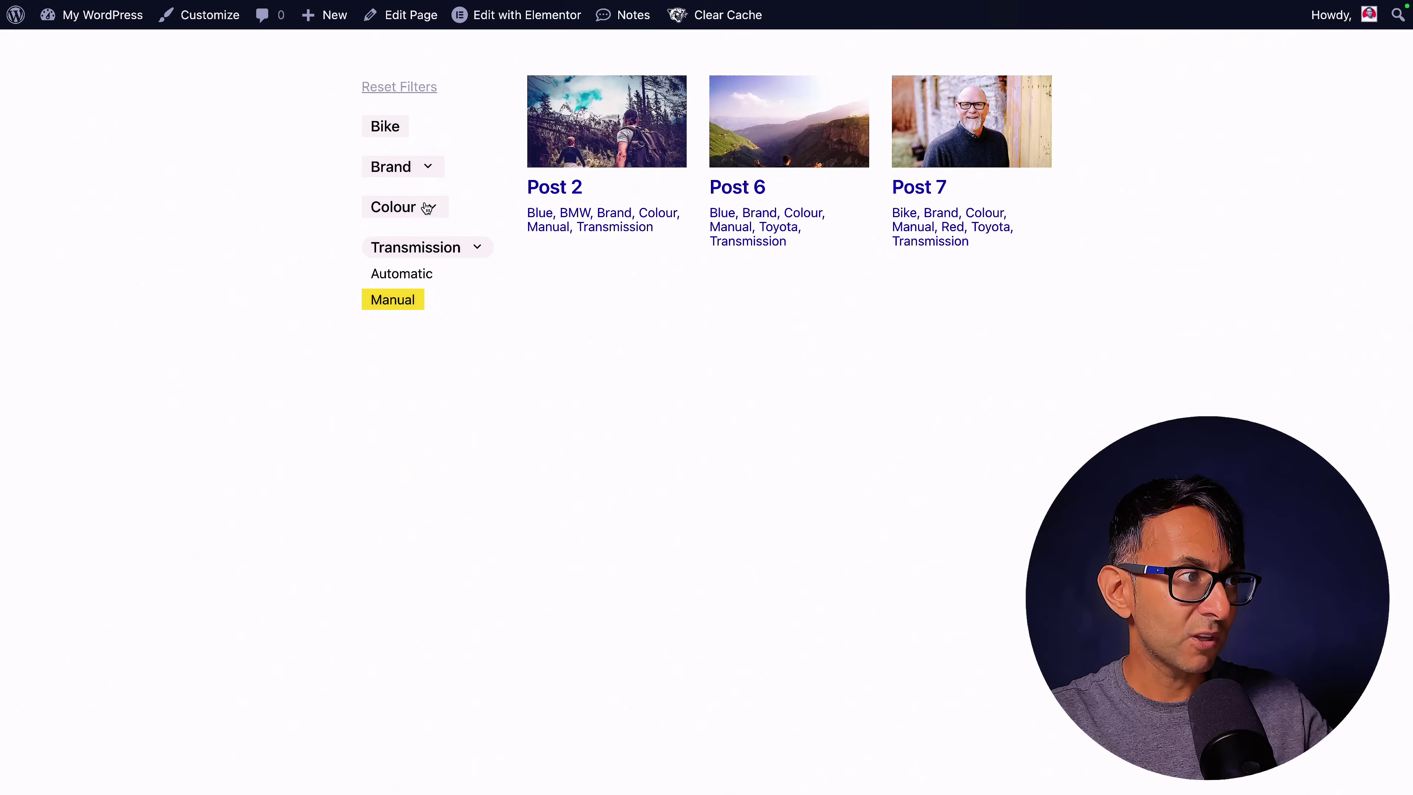
pyautogui.click(422, 173)
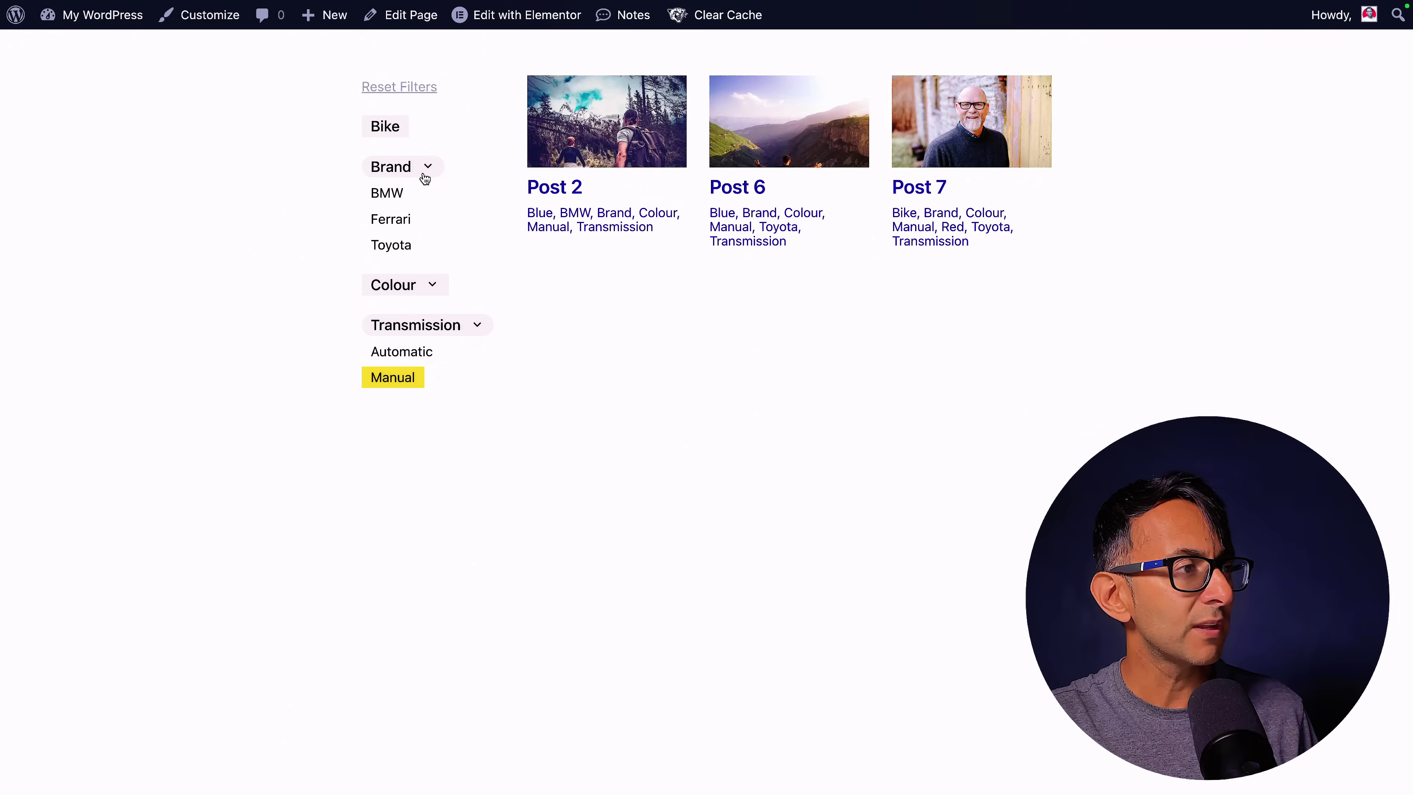
# Add BMW under Brand to the Manual filter, leaving only Post 2.
pyautogui.click(387, 191)
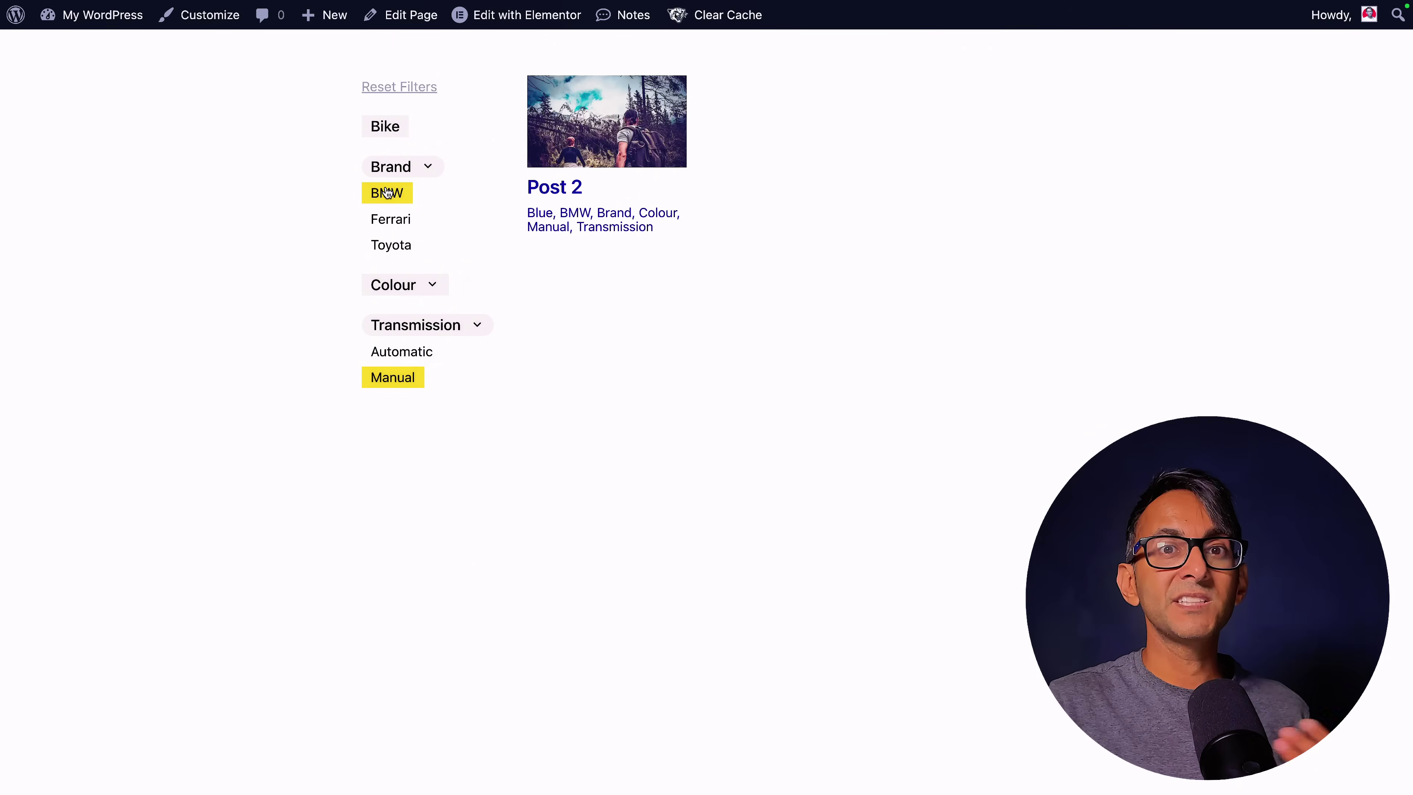
# Reset filters to show all seven posts, then collapse the Colour, Brand and Transmission groups.
pyautogui.click(401, 89)
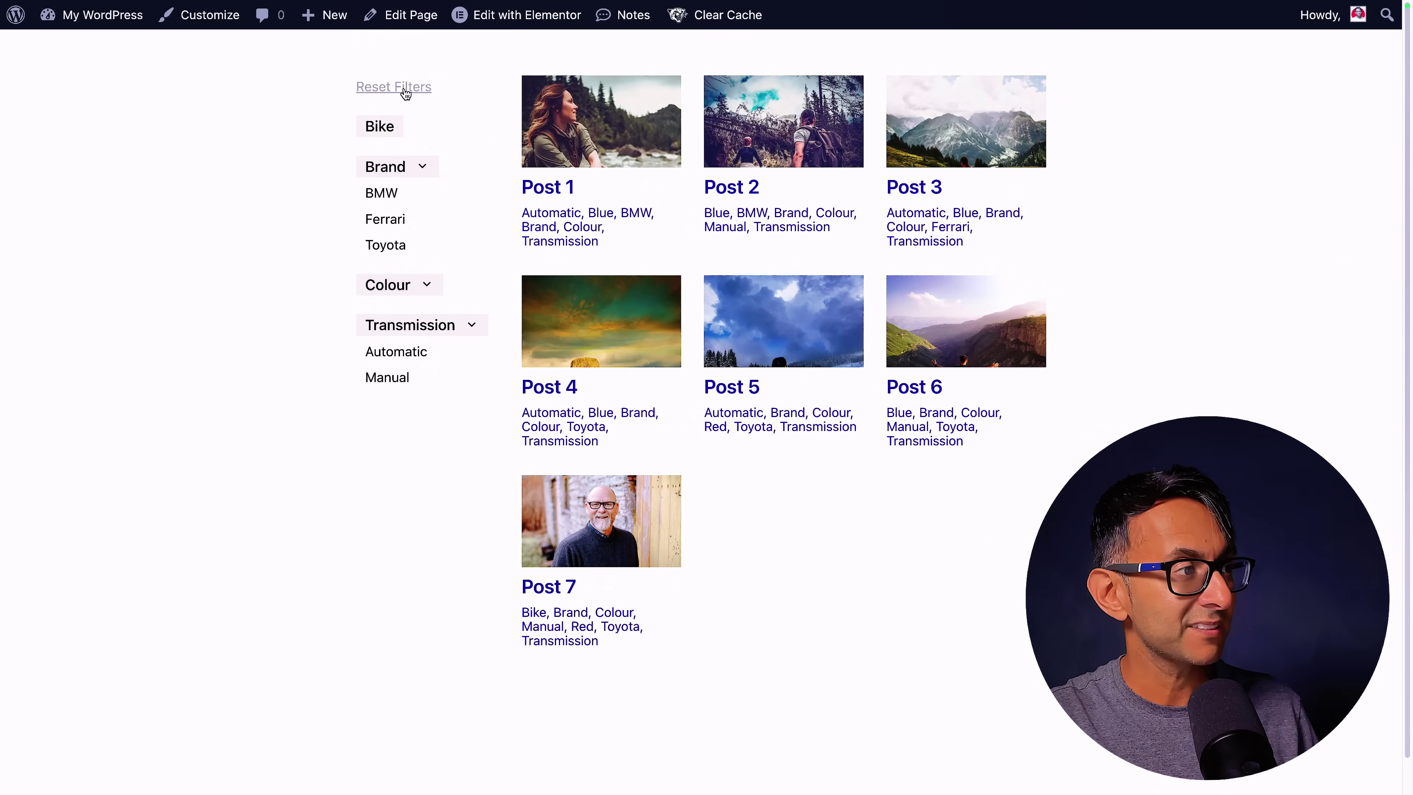
pyautogui.click(425, 288)
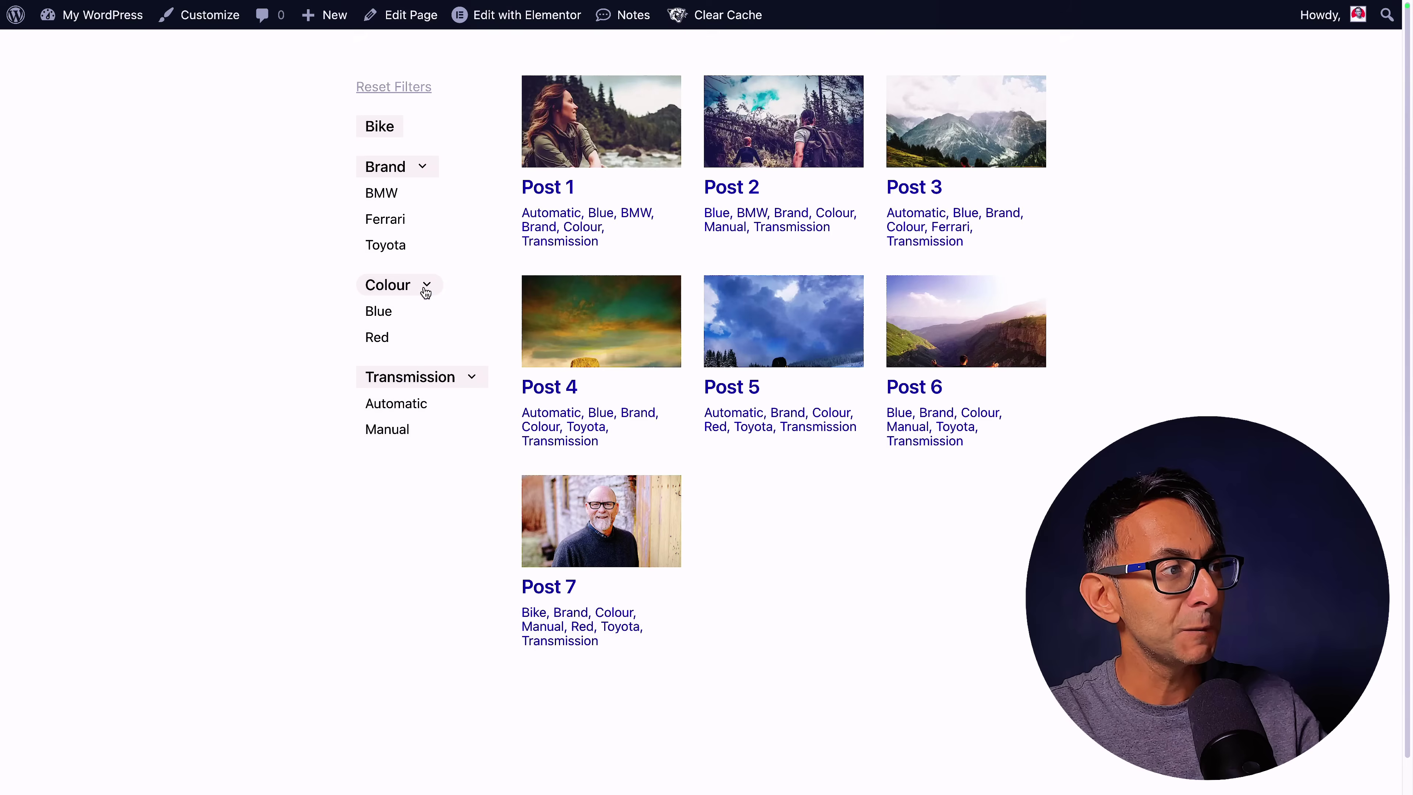
pyautogui.click(426, 287)
pyautogui.click(422, 167)
pyautogui.click(471, 250)
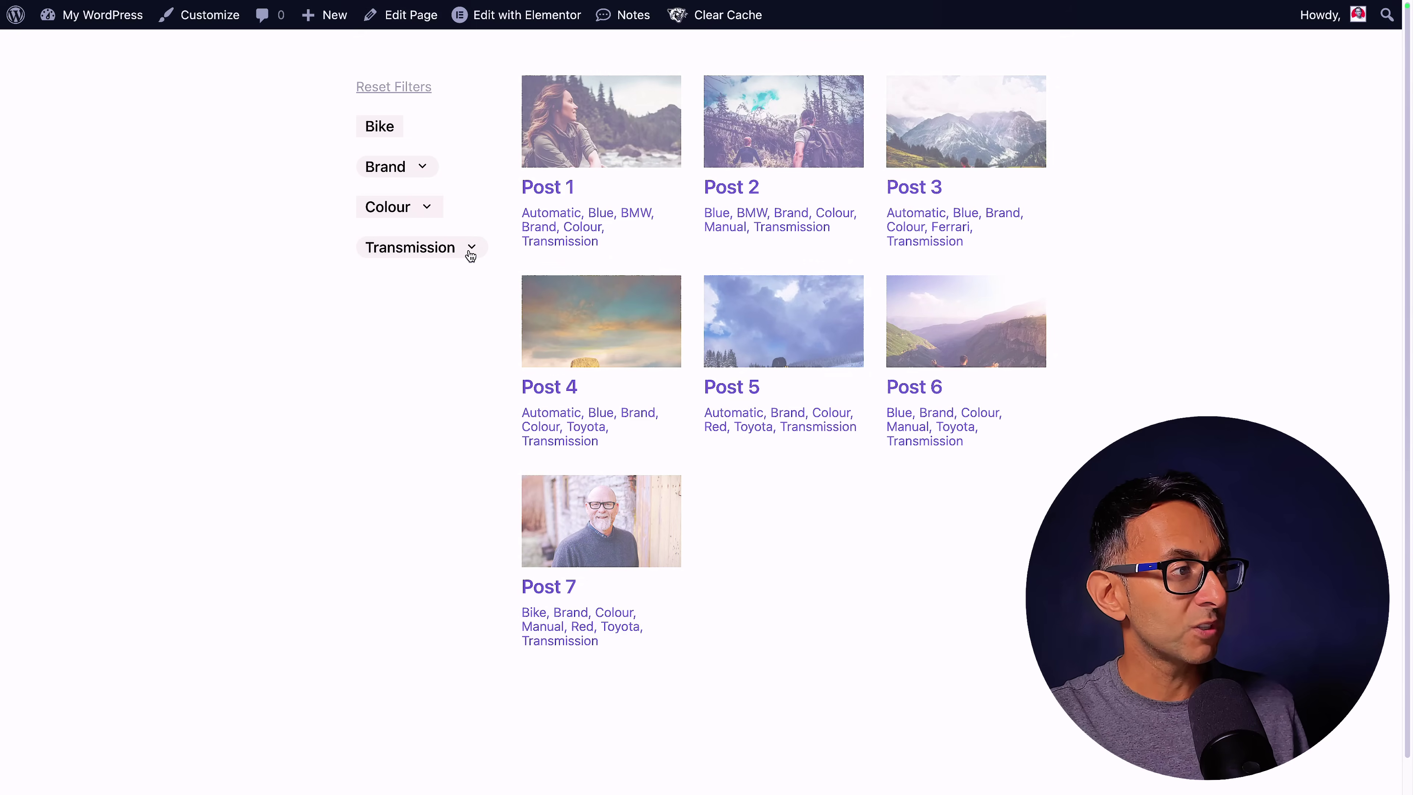